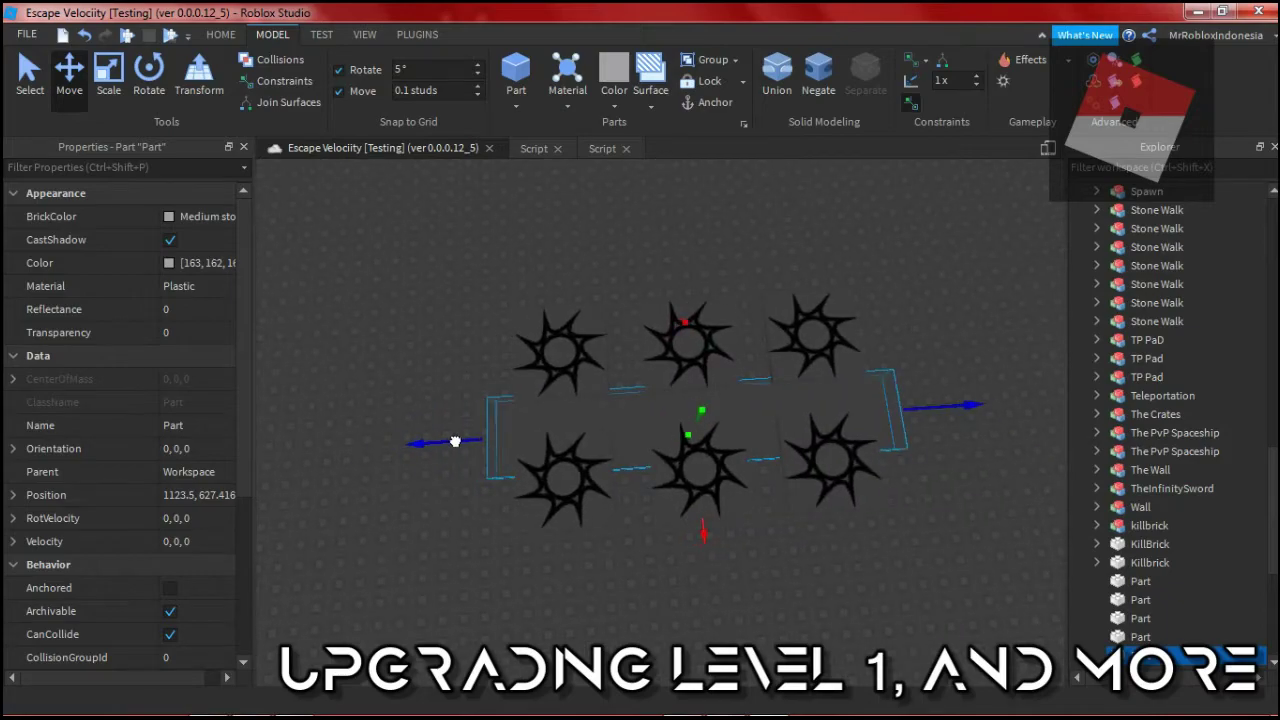
Step: Resize the base part beneath the six spawn pads and apply the Inlets surface to its sides
{"action": "key", "text": "ctrl+3"}
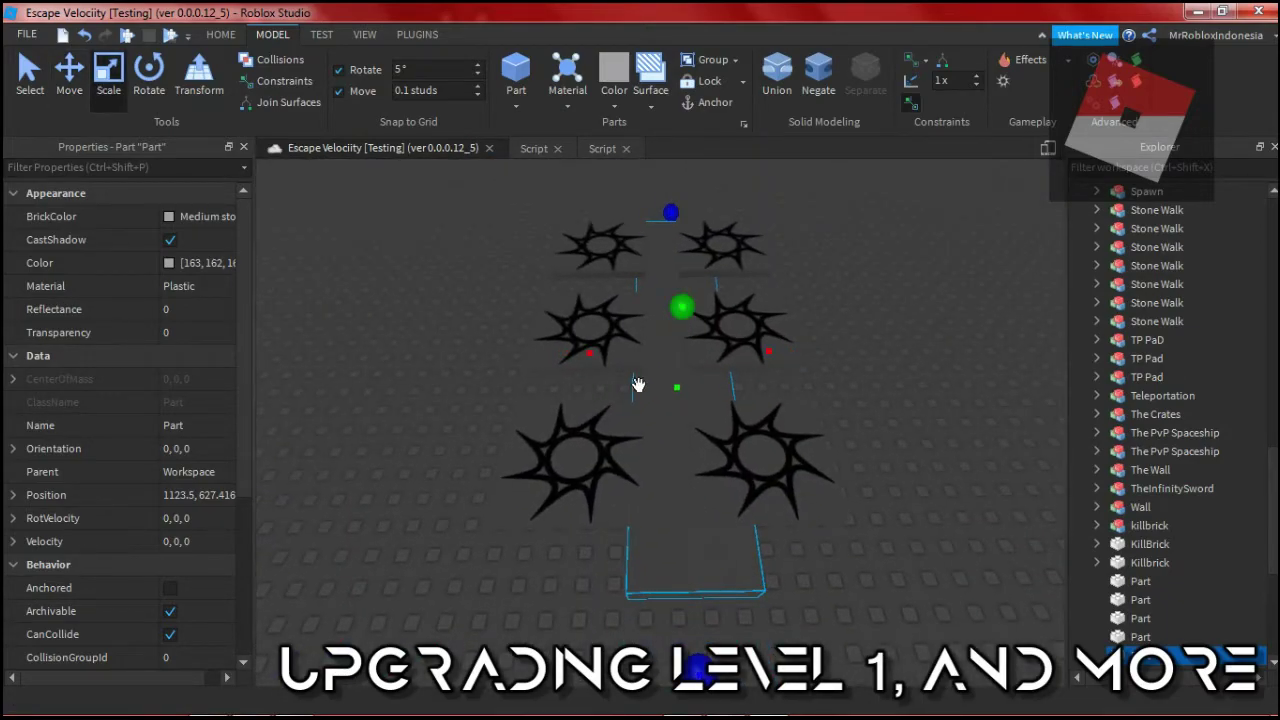
{"action": "scroll", "coordinate": [716, 481], "scroll_direction": "up", "scroll_amount": 5}
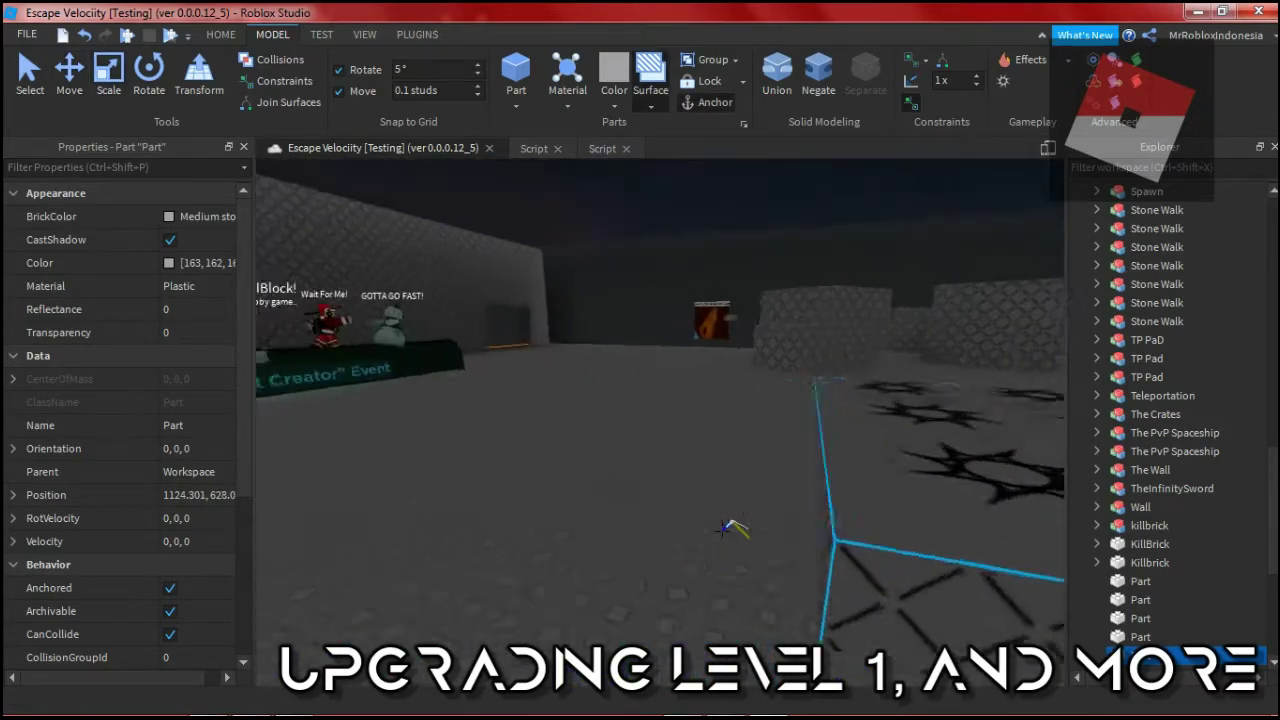
{"action": "scroll", "coordinate": [716, 481], "scroll_direction": "up", "scroll_amount": 5}
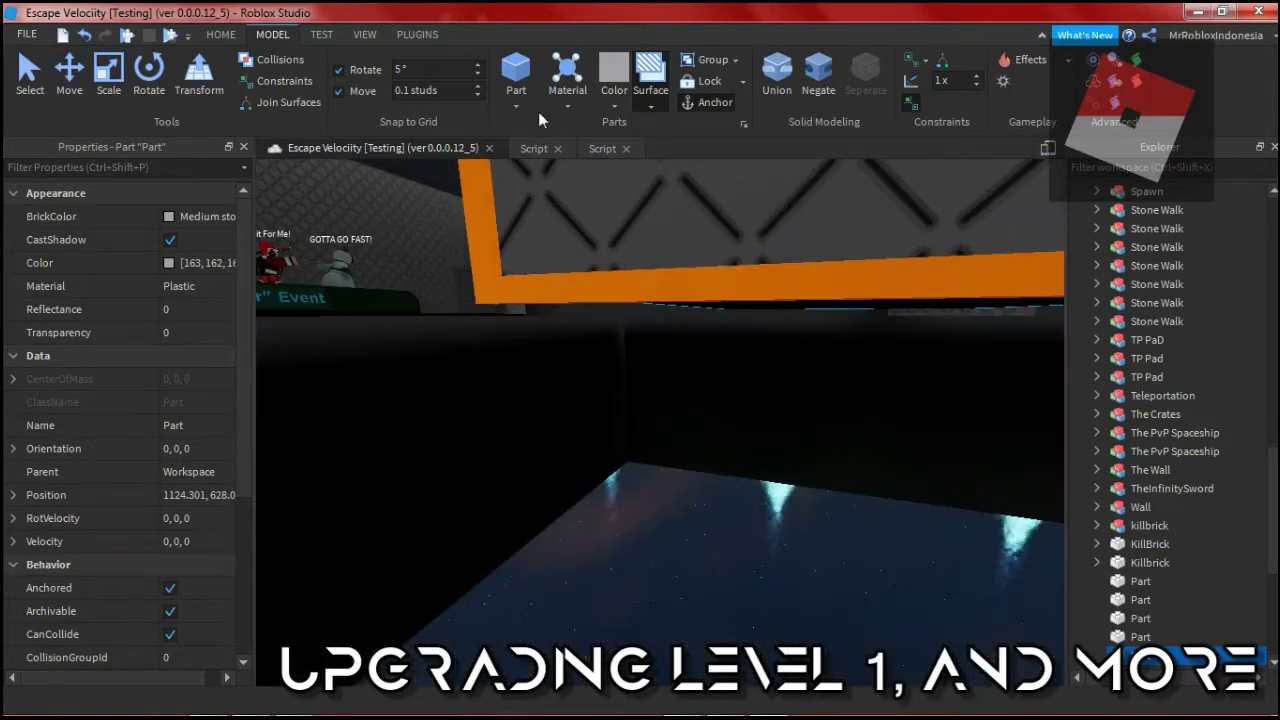
{"action": "scroll", "coordinate": [877, 449], "scroll_direction": "up", "scroll_amount": 3}
{"action": "left_click", "coordinate": [651, 106]}
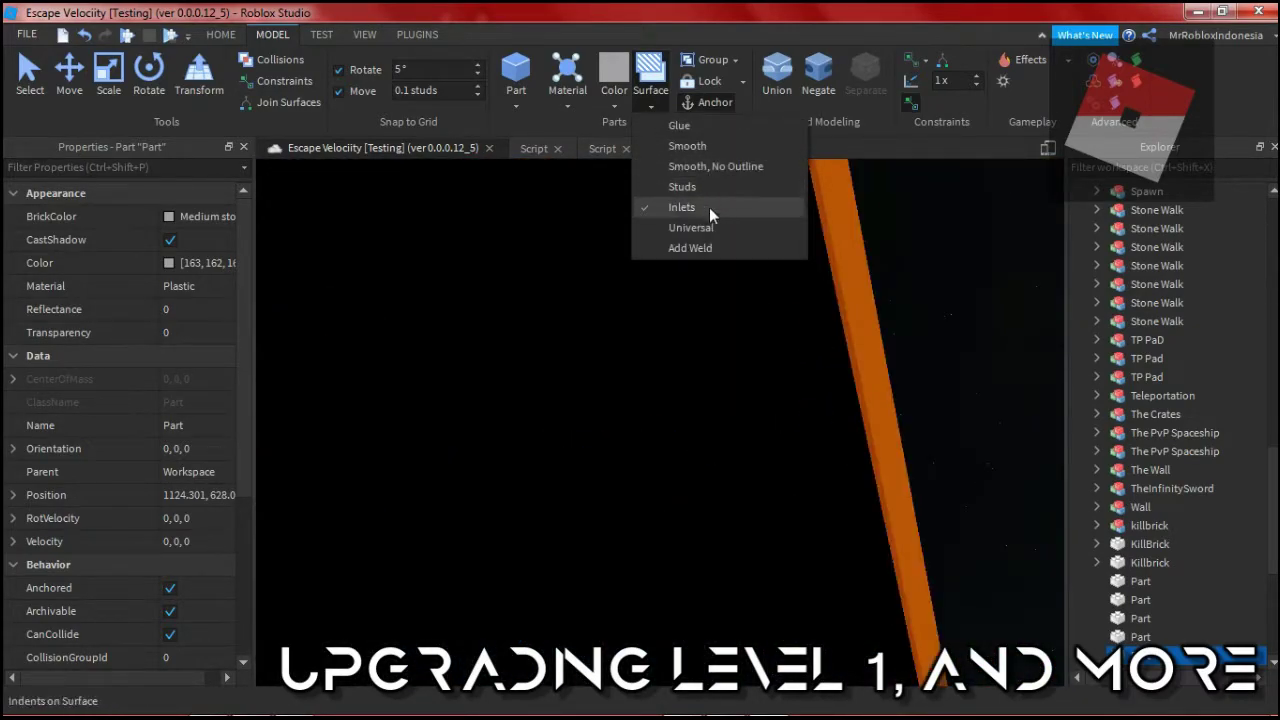
{"action": "left_click", "coordinate": [681, 207]}
Step: Lift the base part to surface its remaining faces and set it back beneath the six spawn pads
{"action": "scroll", "coordinate": [831, 397], "scroll_direction": "up", "scroll_amount": 3}
{"action": "right_click_drag", "start_coordinate": [831, 397], "coordinate": [780, 345]}
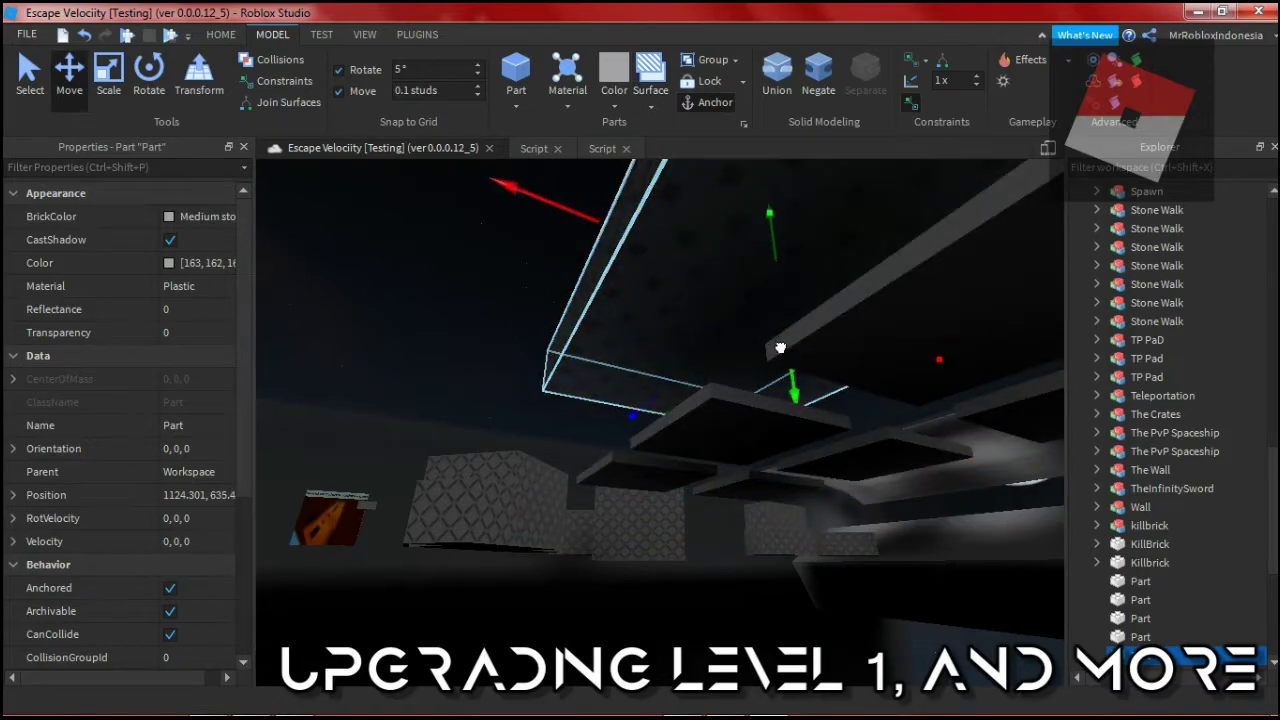
{"action": "left_click", "coordinate": [651, 100]}
{"action": "right_click_drag", "start_coordinate": [690, 393], "coordinate": [520, 510]}
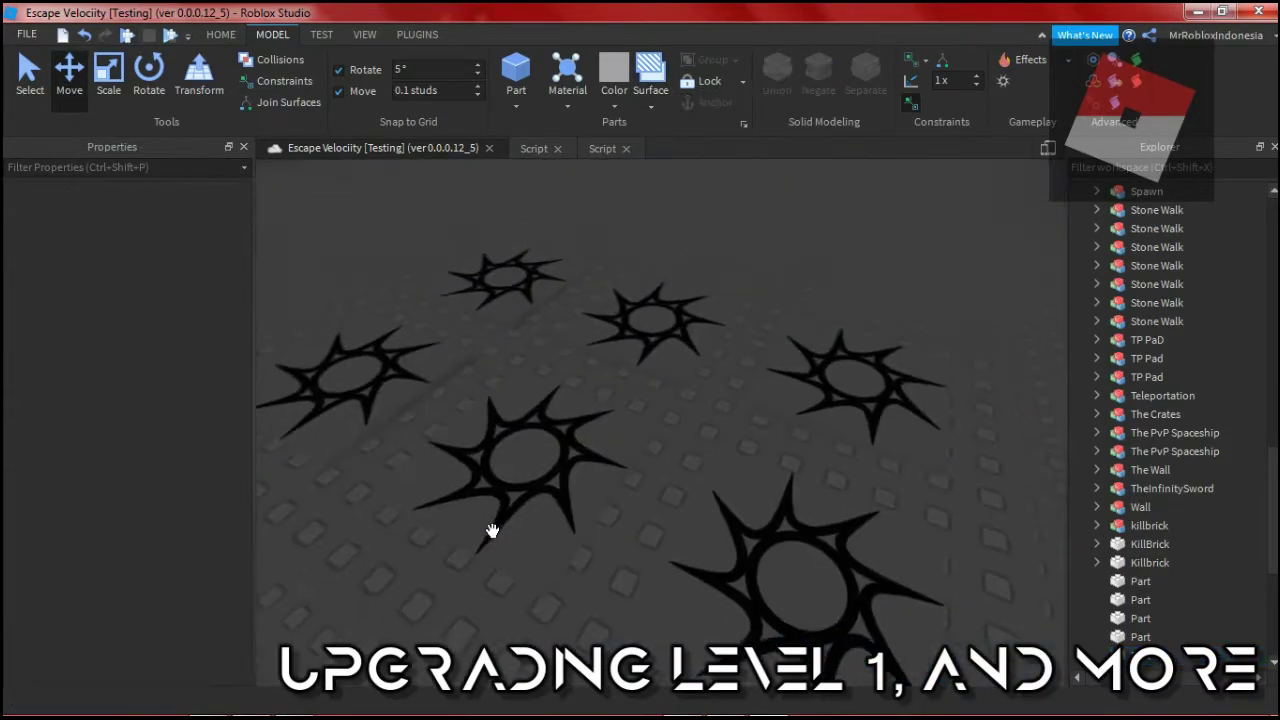
{"action": "scroll", "coordinate": [717, 306], "scroll_direction": "down", "scroll_amount": 5}
{"action": "right_click_drag", "start_coordinate": [717, 306], "coordinate": [717, 312]}
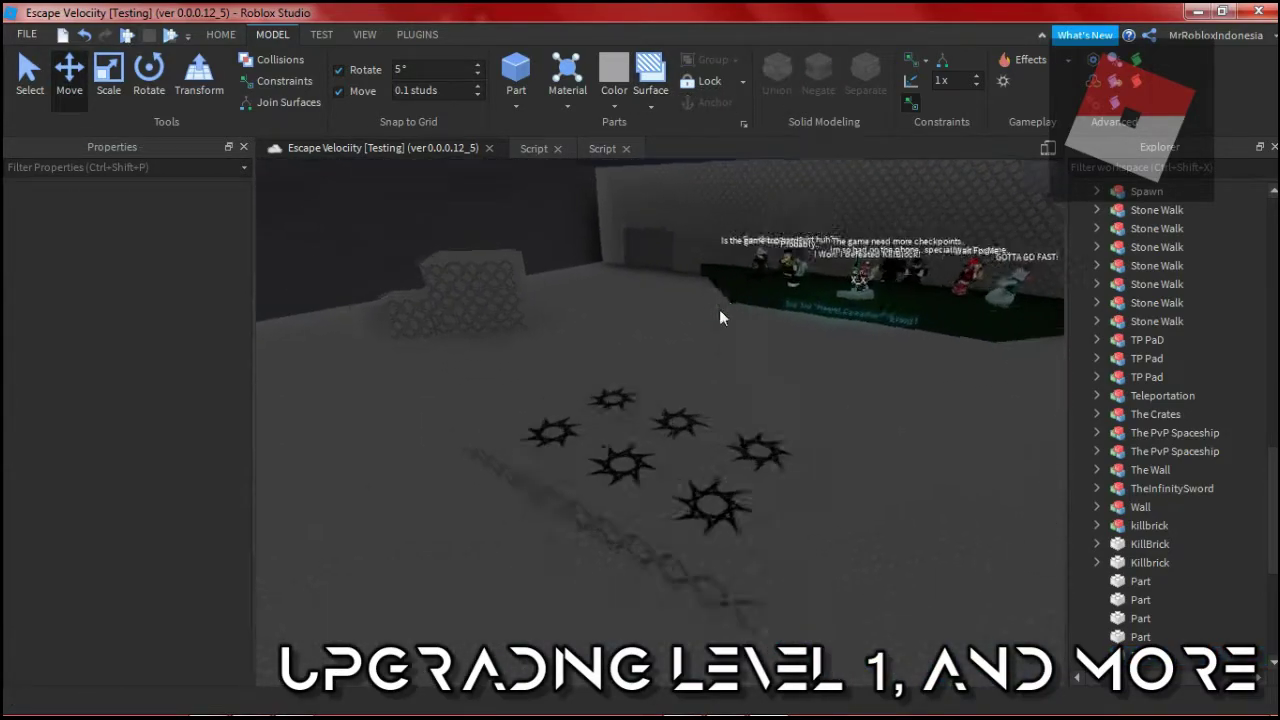
Step: Add a wedge rotated to 0, -90, 0 along the side of the spawn platform and give it an inlet surface
{"action": "left_click", "coordinate": [717, 306]}
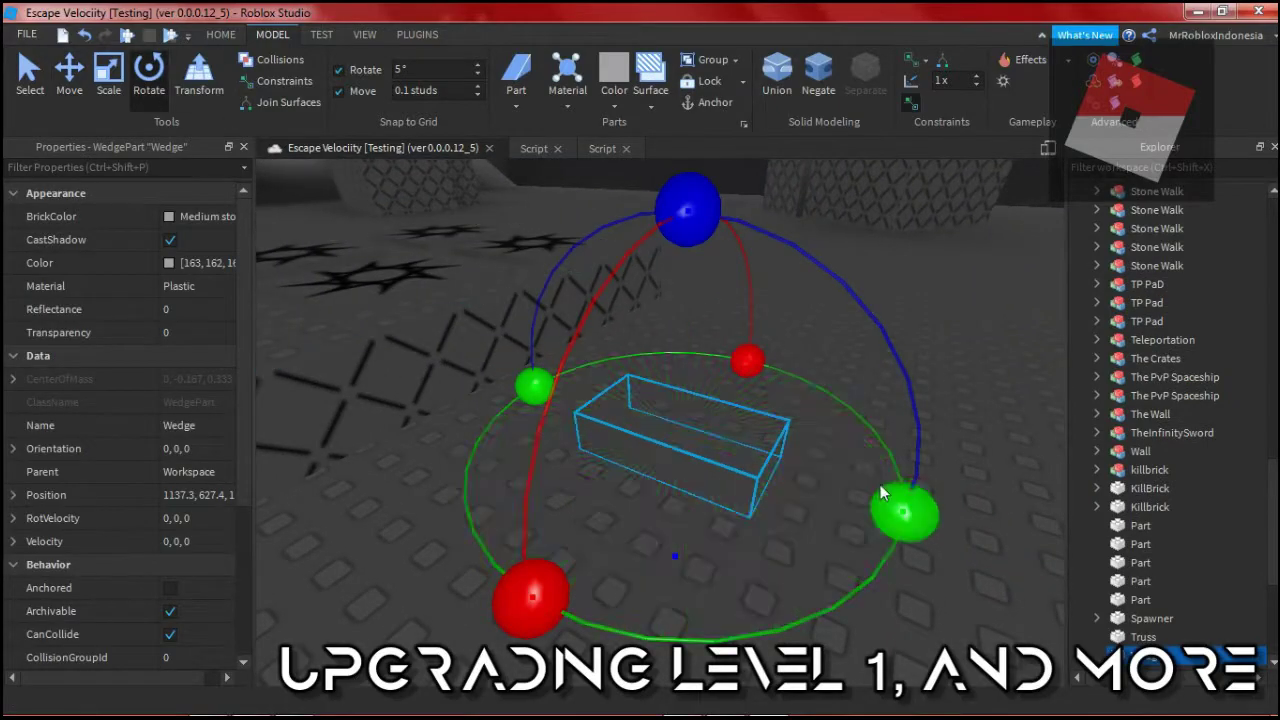
{"action": "left_click_drag", "start_coordinate": [882, 492], "coordinate": [529, 514]}
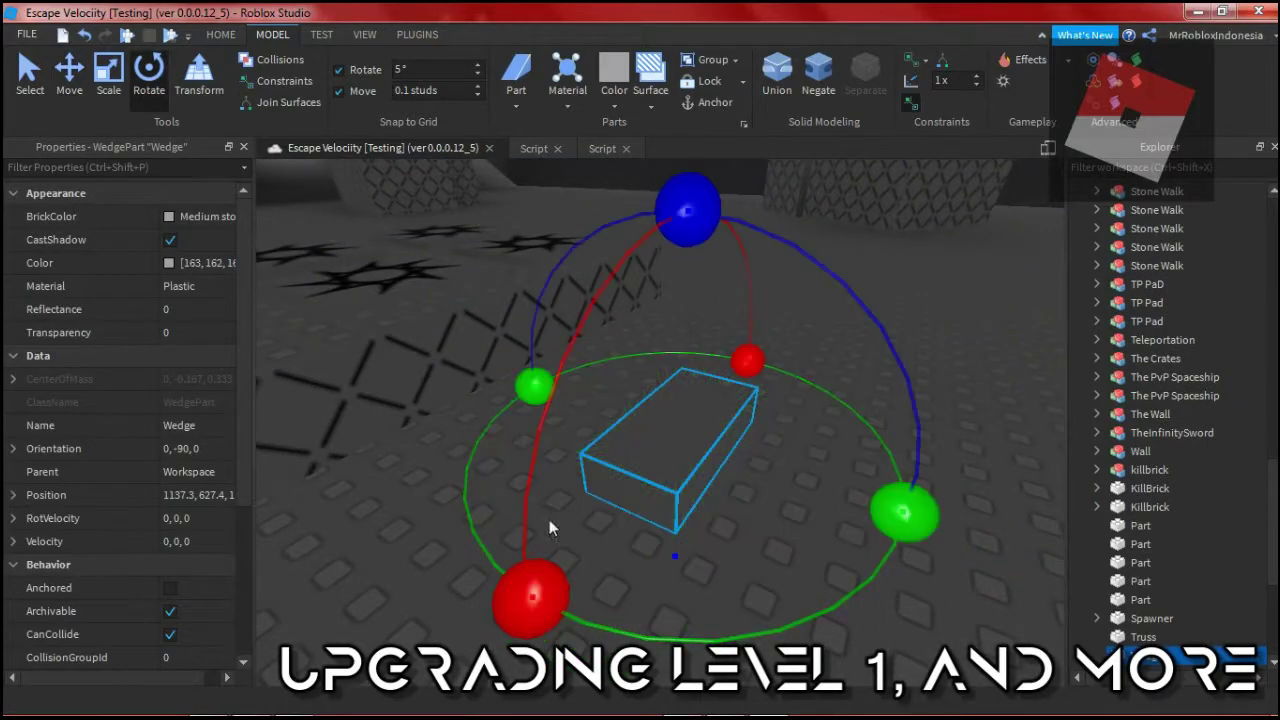
{"action": "key", "text": "ctrl+2"}
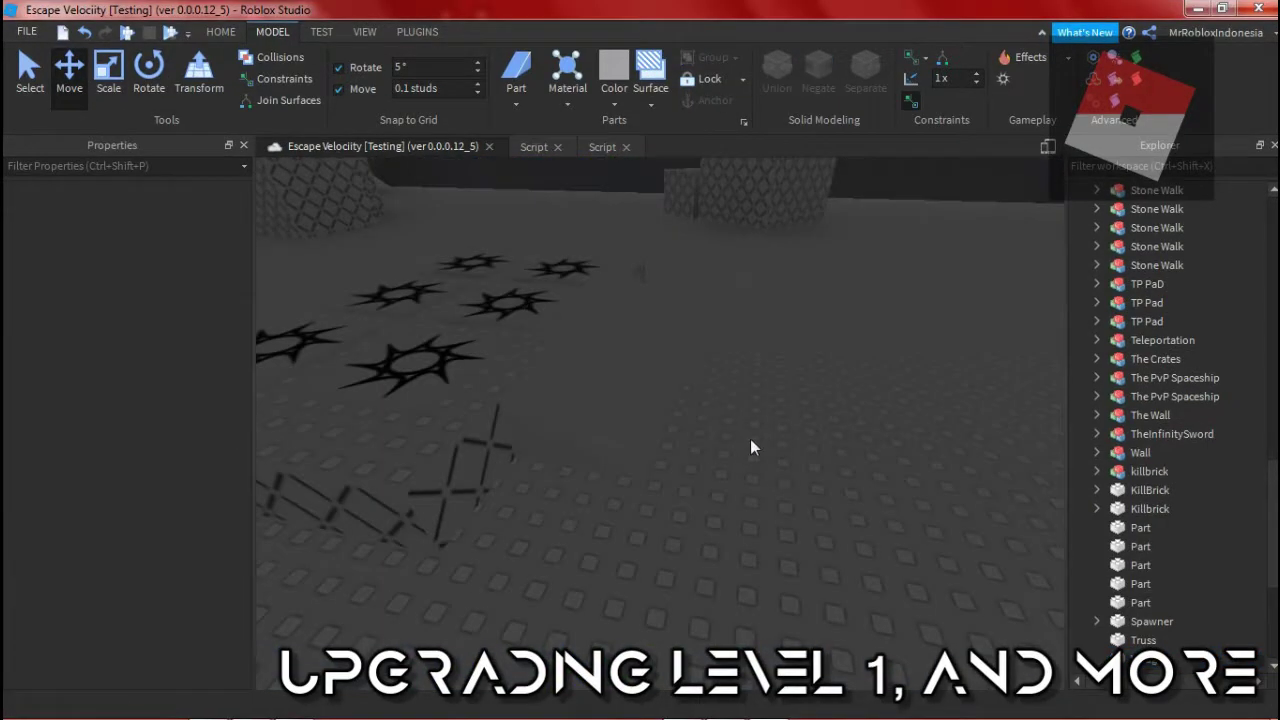
{"action": "left_click", "coordinate": [648, 104]}
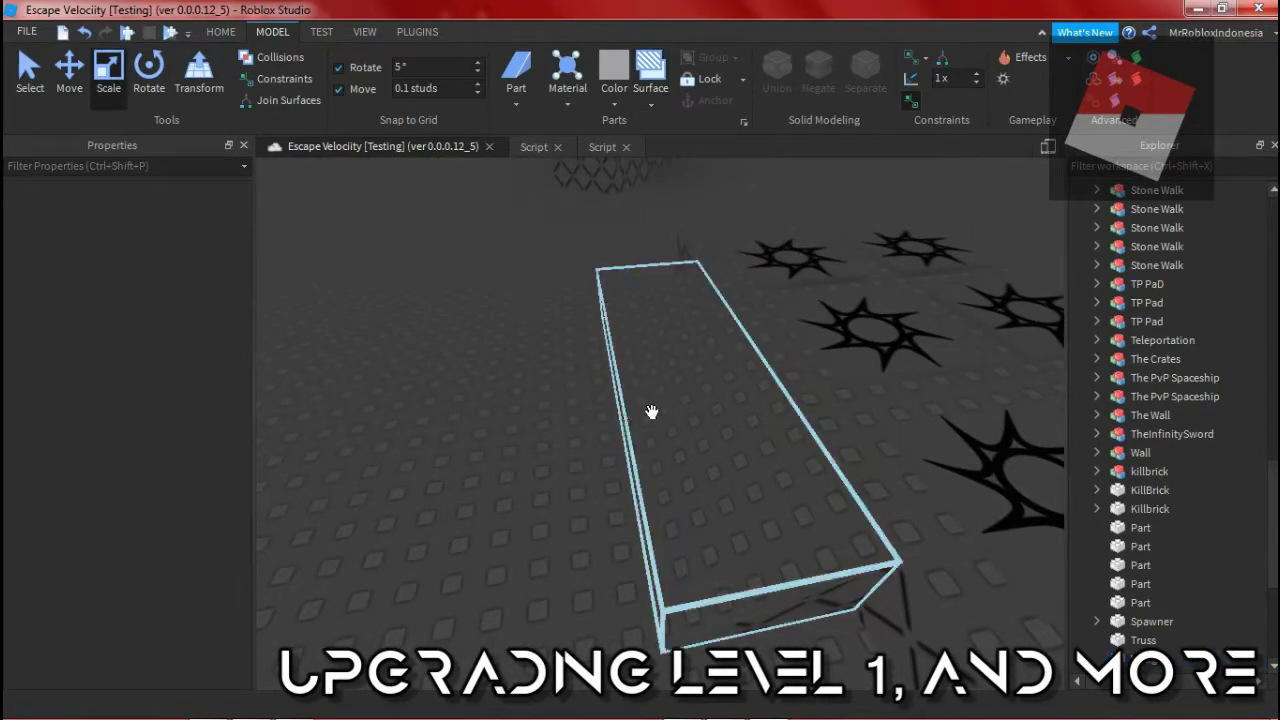
{"action": "left_click", "coordinate": [650, 412]}
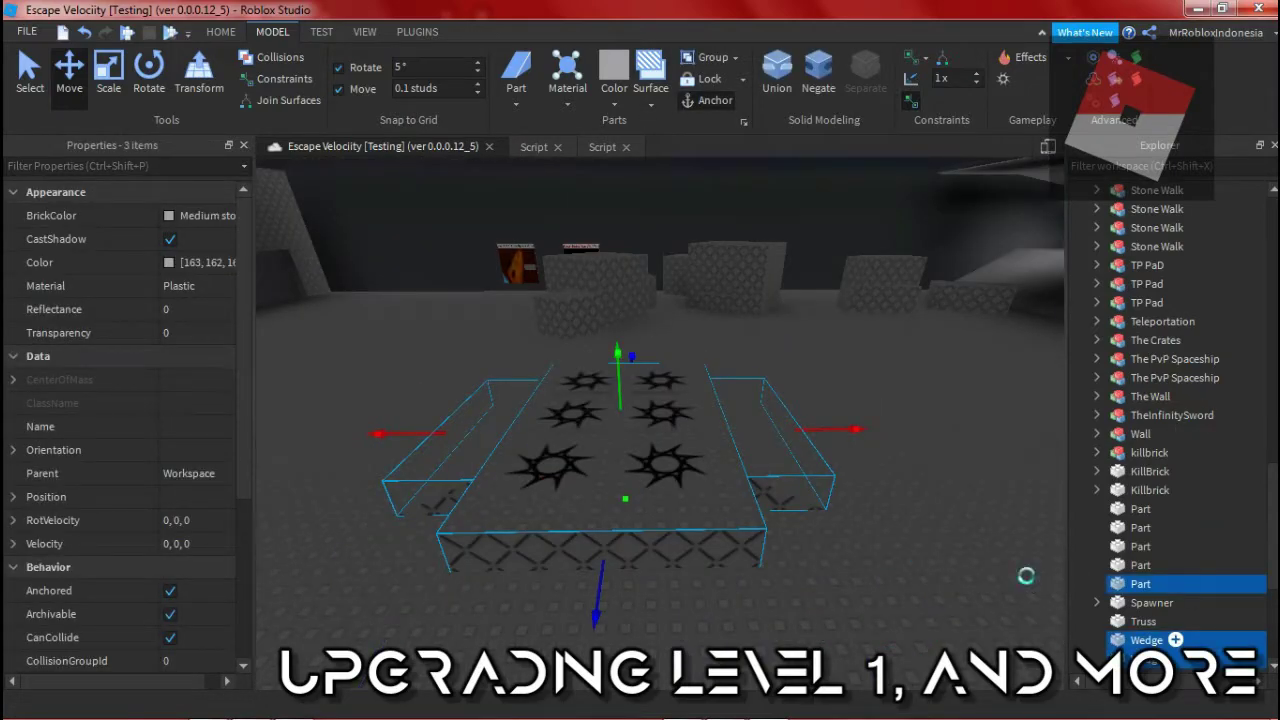
Step: Move the platform part and both wedges into the Lobby's Spawns model and playtest the spawn area
{"action": "left_click_drag", "start_coordinate": [1135, 645], "coordinate": [1167, 425]}
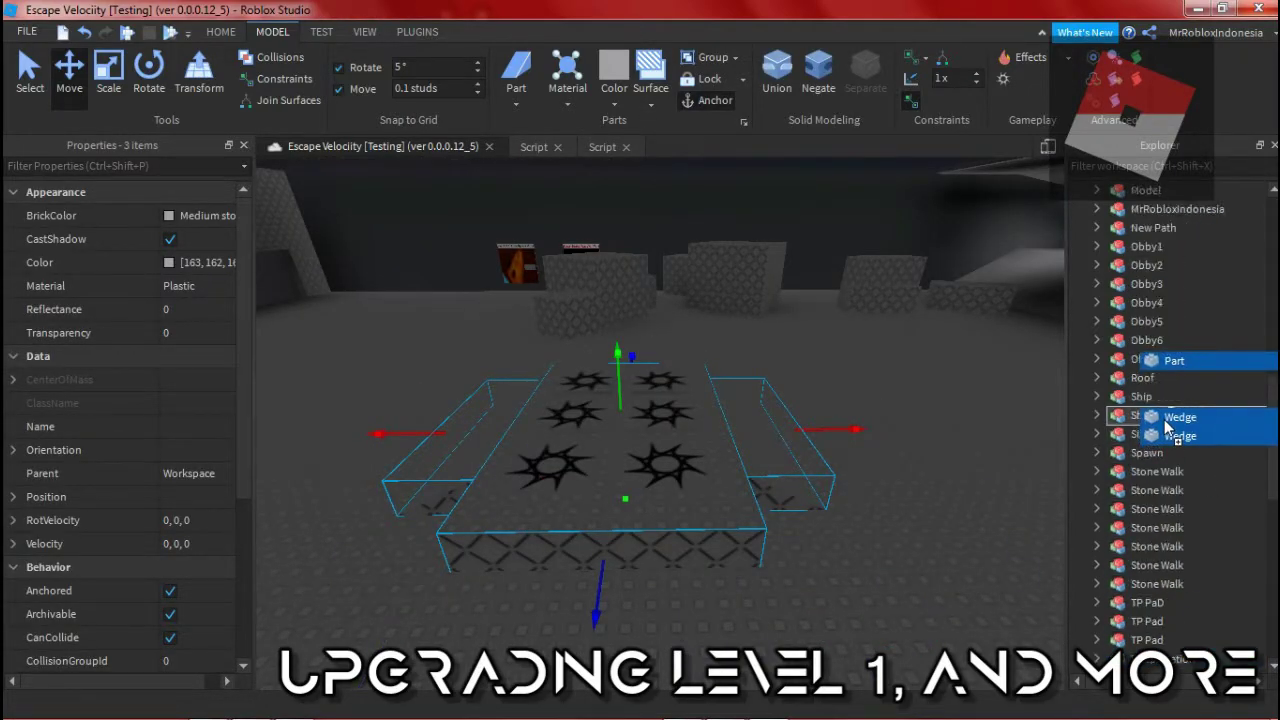
{"action": "left_click_drag", "start_coordinate": [1193, 345], "coordinate": [1165, 340]}
{"action": "left_click", "coordinate": [1160, 340]}
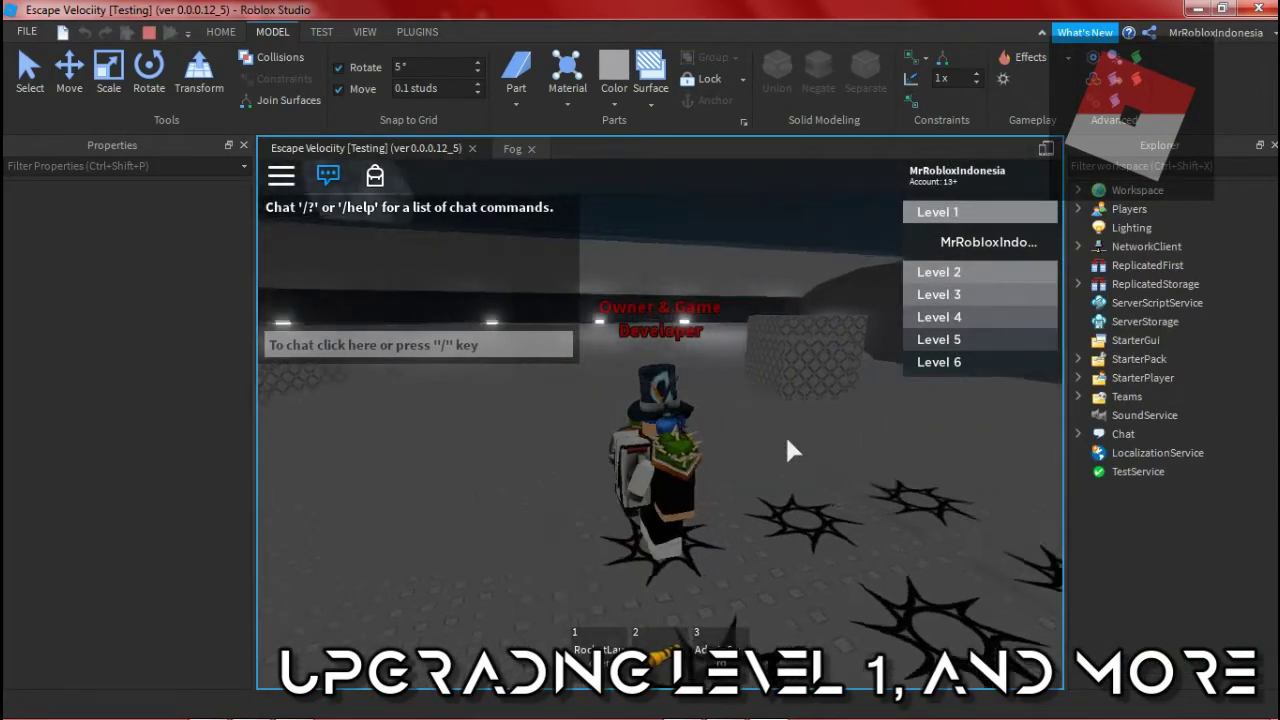
{"action": "key", "text": "w"}
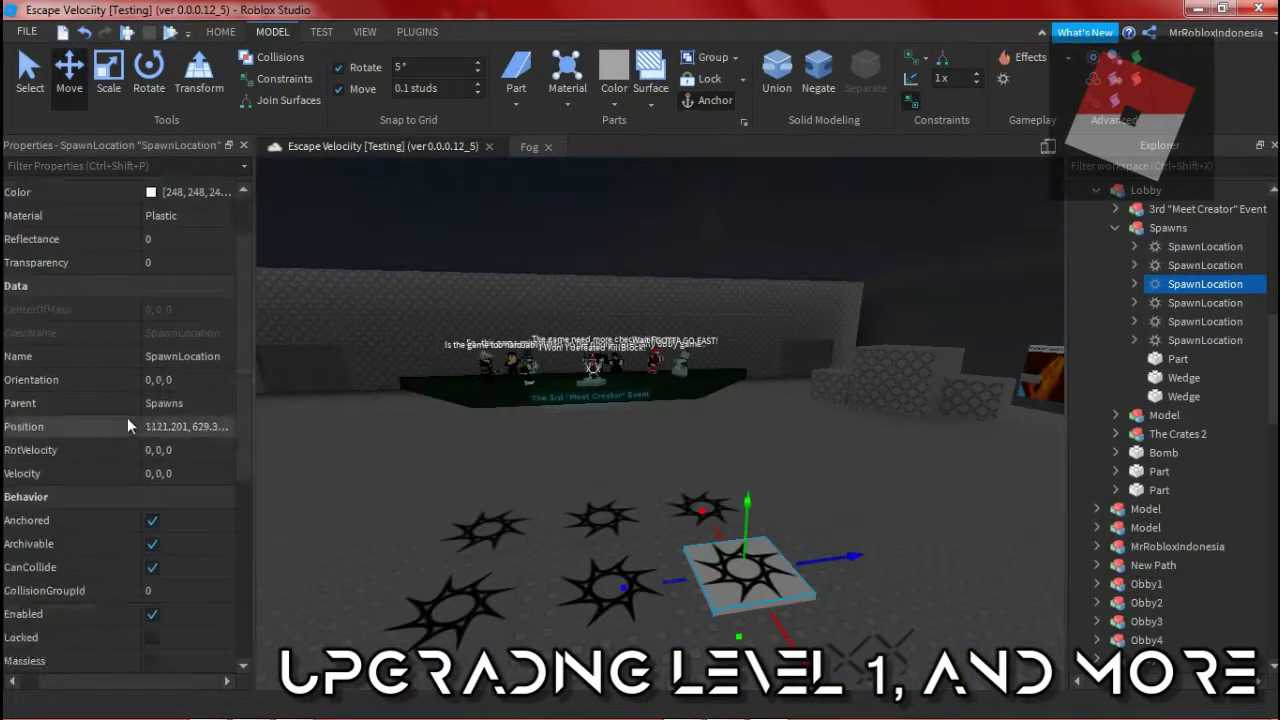
Step: Set the BrickColor of the last SpawnLocations in the Spawns model to white
{"action": "scroll", "coordinate": [127, 417], "scroll_direction": "down", "scroll_amount": 5}
{"action": "left_click", "coordinate": [1185, 303]}
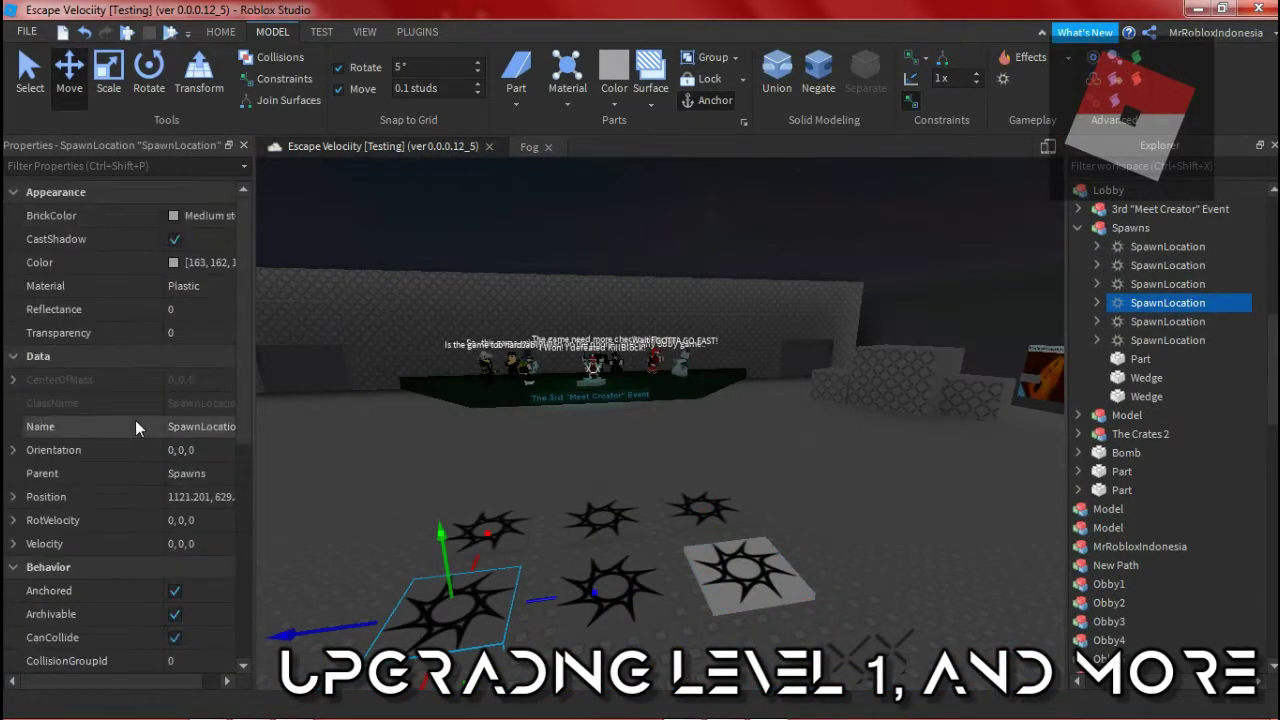
{"action": "scroll", "coordinate": [168, 650], "scroll_direction": "down", "scroll_amount": 6}
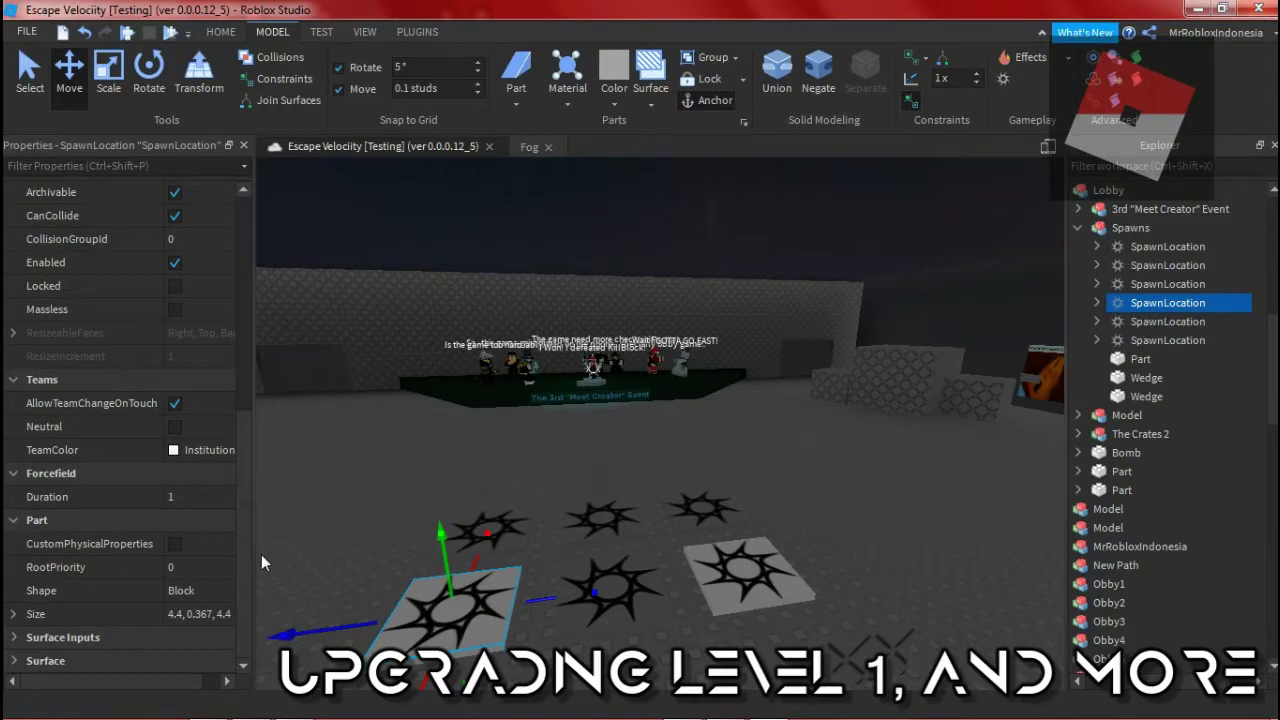
{"action": "key", "text": "Down"}
{"action": "scroll", "coordinate": [127, 400], "scroll_direction": "up", "scroll_amount": 6}
{"action": "left_click", "coordinate": [195, 215]}
{"action": "left_click", "coordinate": [301, 567]}
{"action": "key", "text": "Down"}
{"action": "scroll", "coordinate": [190, 579], "scroll_direction": "up", "scroll_amount": 5}
{"action": "left_click", "coordinate": [195, 215]}
{"action": "left_click", "coordinate": [301, 567]}
Step: Set the BrickColor of the first two SpawnLocations in the Spawns model to white
{"action": "left_click", "coordinate": [1160, 265]}
{"action": "left_click", "coordinate": [195, 215]}
{"action": "left_click", "coordinate": [301, 567]}
{"action": "key", "text": "Up"}
{"action": "scroll", "coordinate": [188, 300], "scroll_direction": "up", "scroll_amount": 5}
{"action": "left_click", "coordinate": [195, 215]}
{"action": "left_click", "coordinate": [301, 567]}
Step: Insert a wedge turned to 0, 90, 0 on the event stage, resize it and place it in front of the fallen character
{"action": "scroll", "coordinate": [75, 351], "scroll_direction": "down", "scroll_amount": 5}
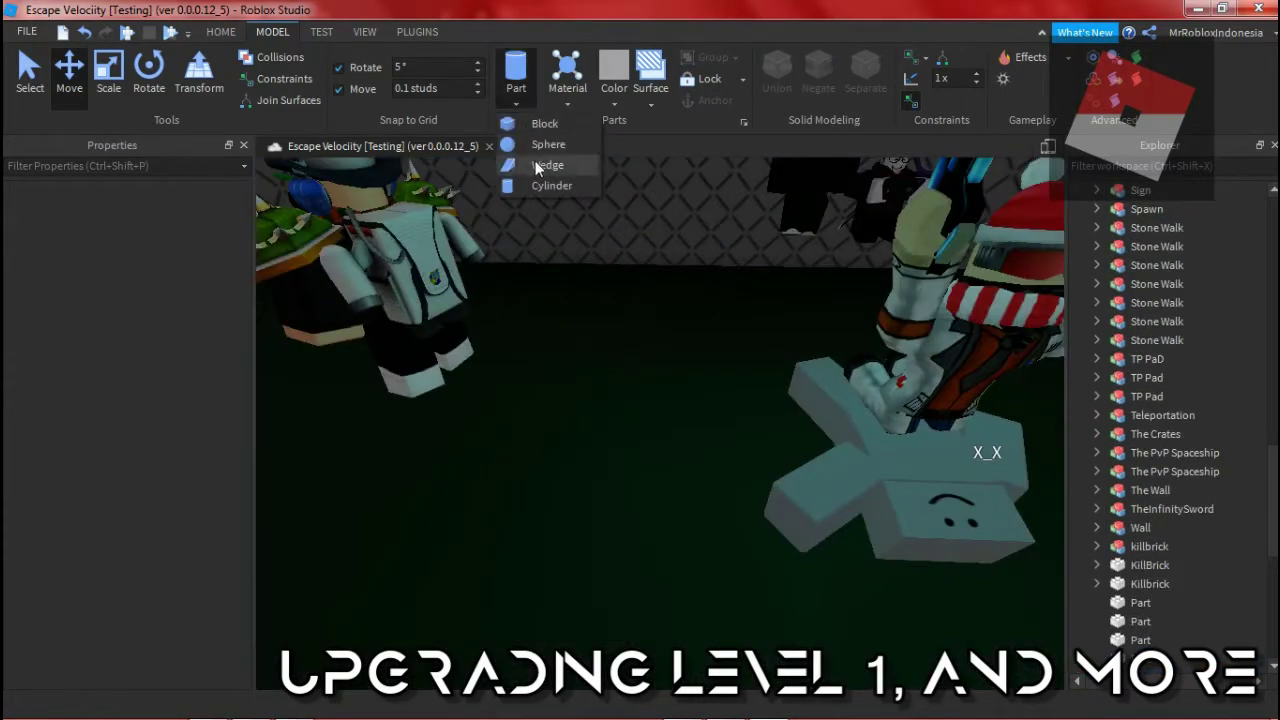
{"action": "left_click", "coordinate": [545, 165]}
{"action": "key", "text": "ctrl+4"}
{"action": "left_click_drag", "start_coordinate": [914, 486], "coordinate": [869, 462]}
{"action": "key", "text": "ctrl+3"}
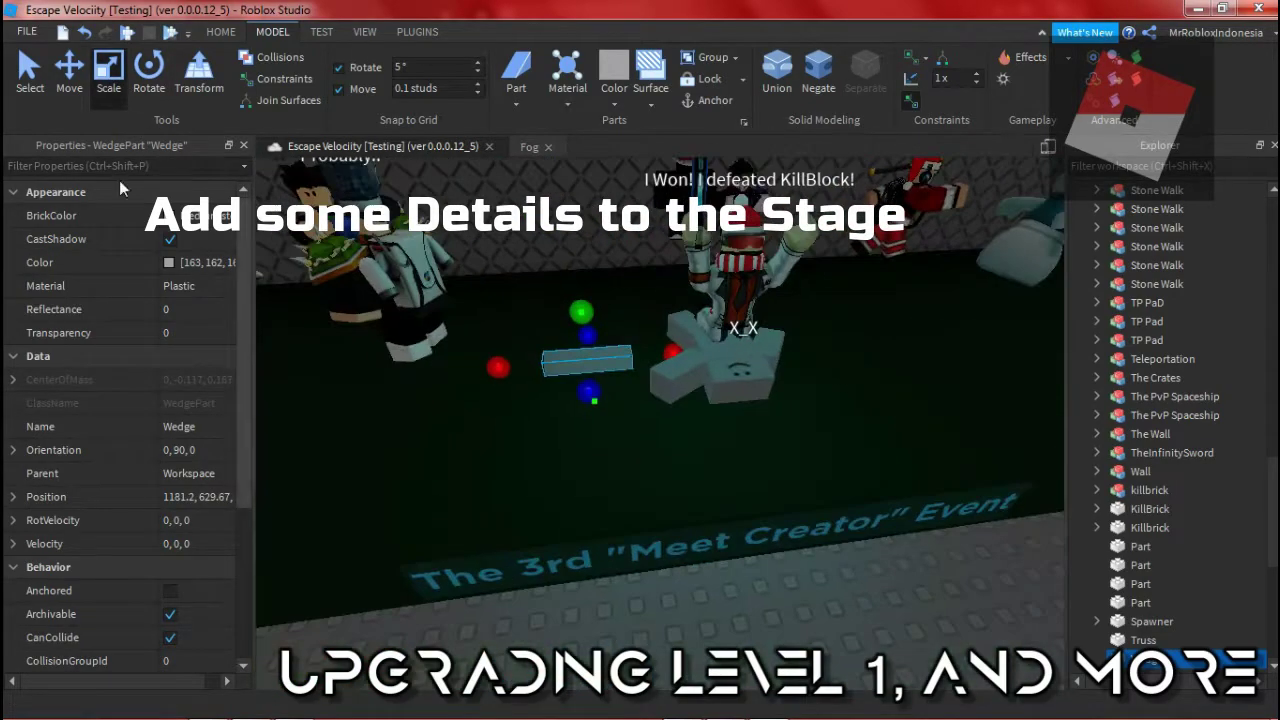
{"action": "key", "text": "ctrl+2"}
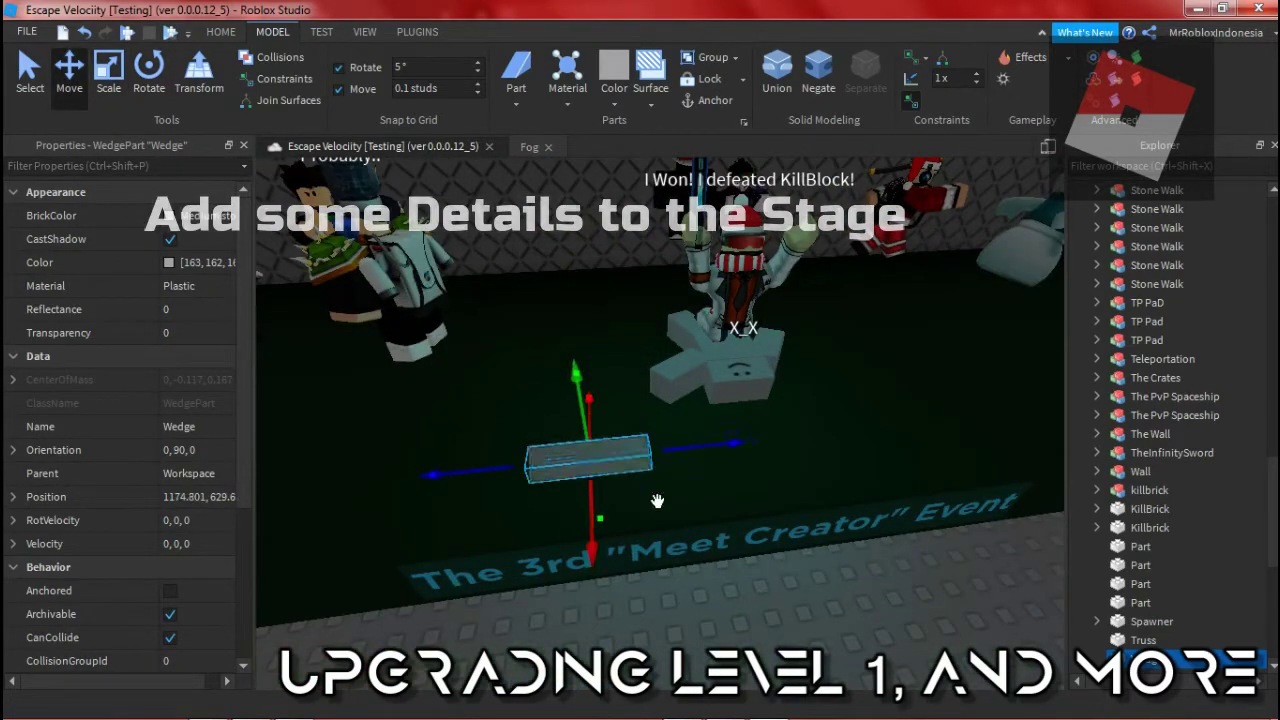
{"action": "scroll", "coordinate": [588, 446], "scroll_direction": "up", "scroll_amount": 3}
{"action": "scroll", "coordinate": [575, 443], "scroll_direction": "up", "scroll_amount": 3}
Step: Insert a block behind the wedge and size it into a flat platform beneath the fallen character
{"action": "left_click", "coordinate": [516, 104]}
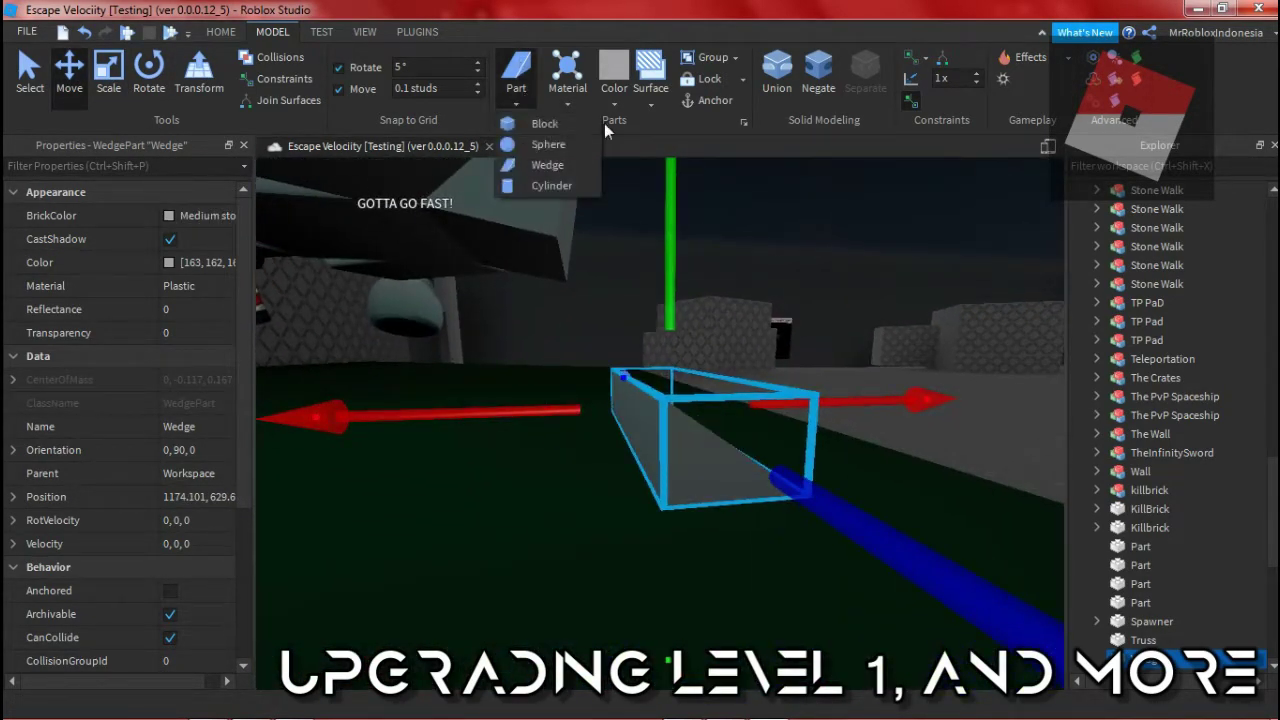
{"action": "left_click", "coordinate": [540, 125]}
{"action": "scroll", "coordinate": [637, 385], "scroll_direction": "up", "scroll_amount": 3}
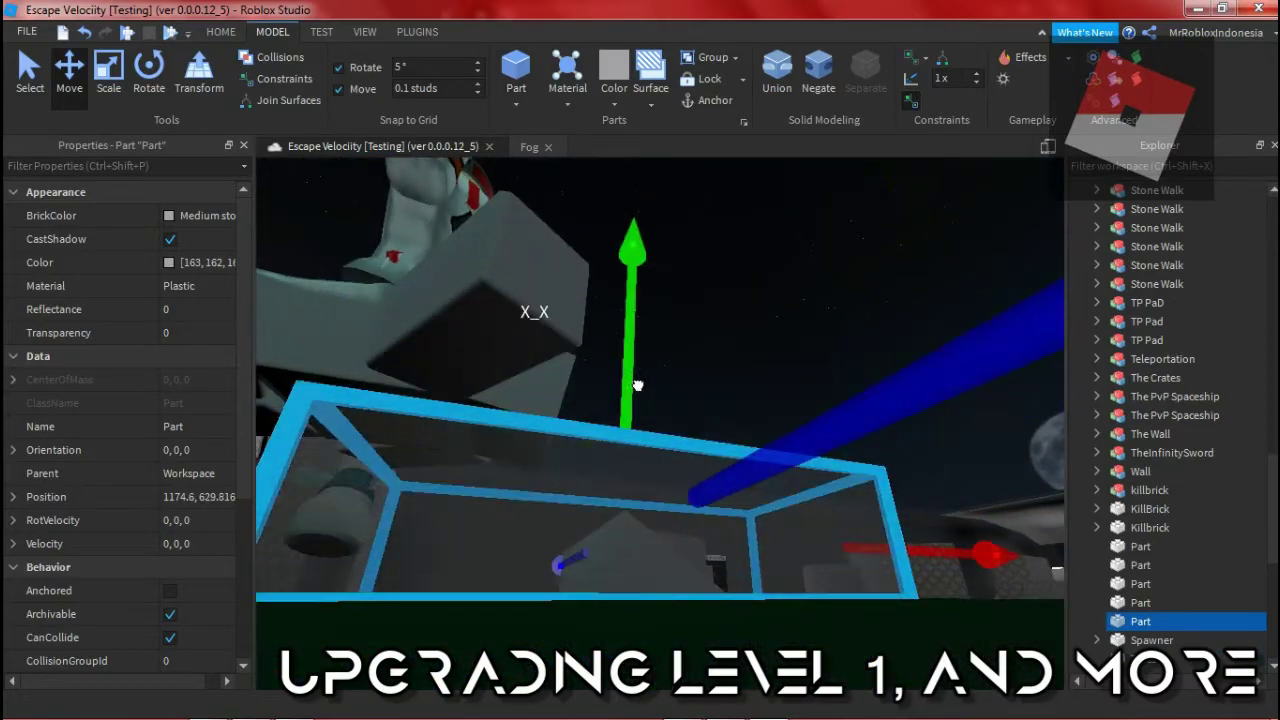
{"action": "right_click_drag", "start_coordinate": [637, 385], "coordinate": [840, 387]}
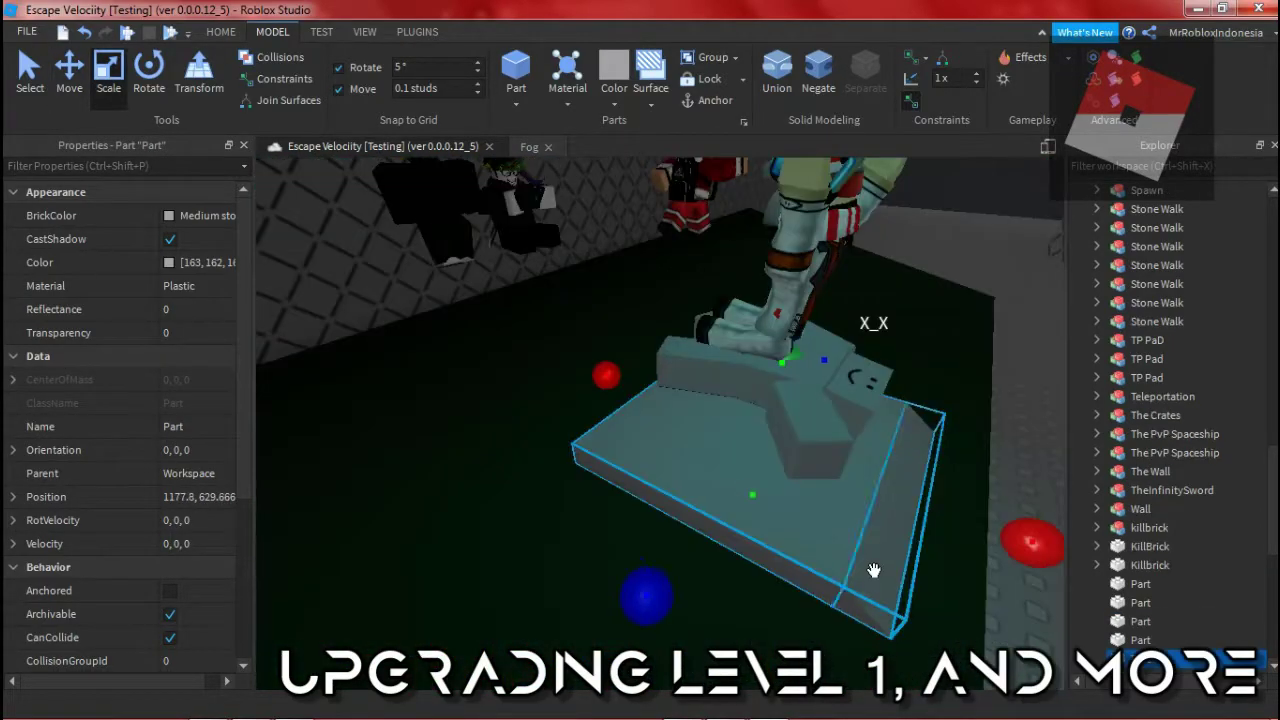
Step: Colour the platform's block and wedge Pearl and position a part tilted to 0, 0, 35 along the sloped front
{"action": "left_click", "coordinate": [195, 215]}
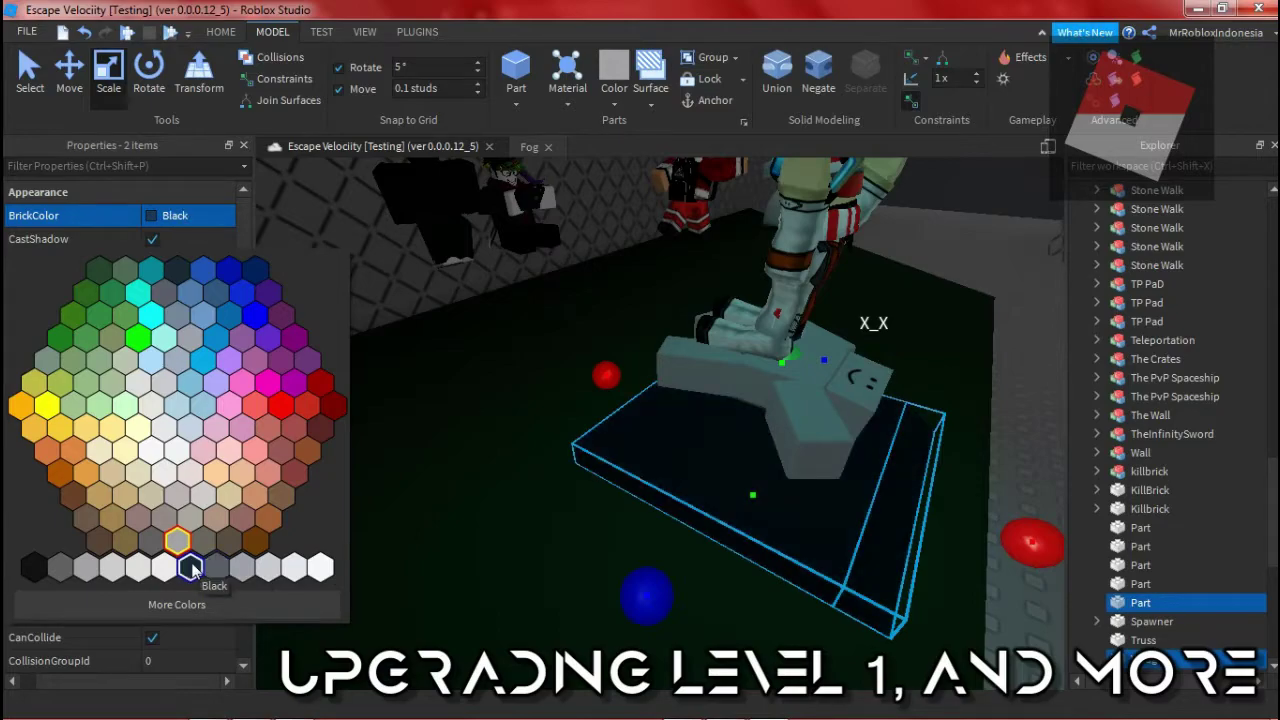
{"action": "left_click", "coordinate": [294, 568]}
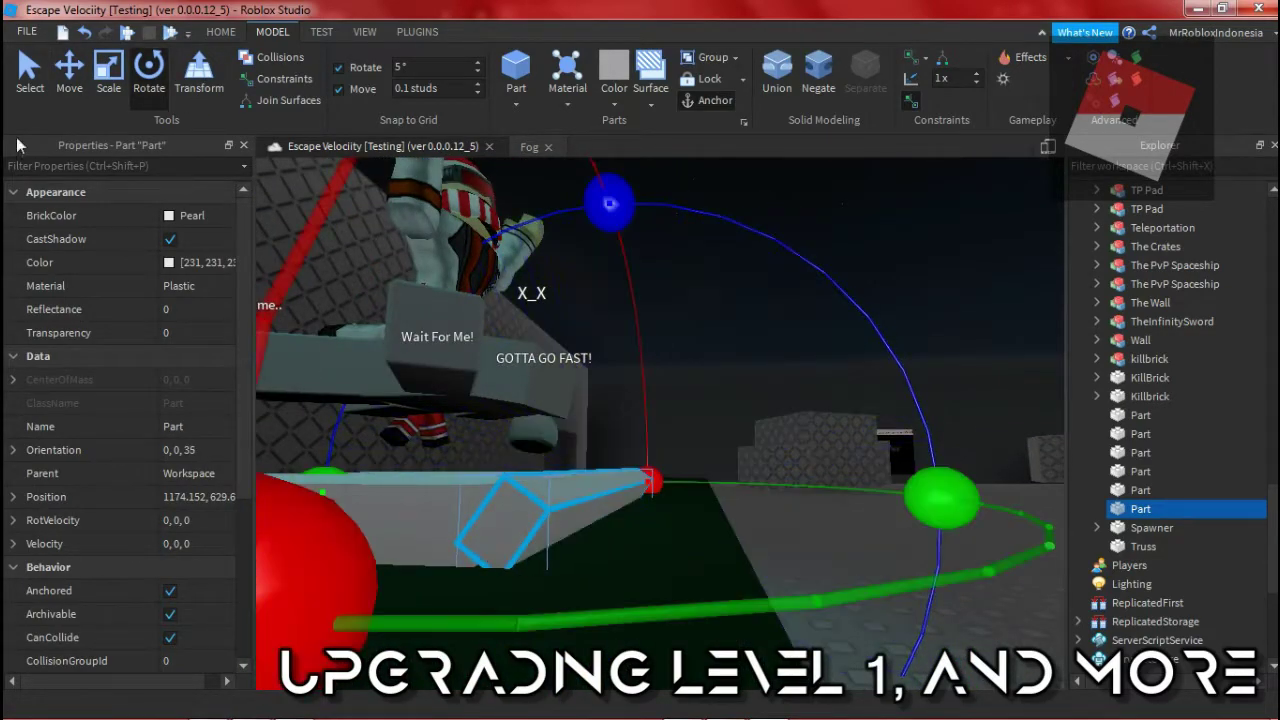
{"action": "key", "text": "ctrl+2"}
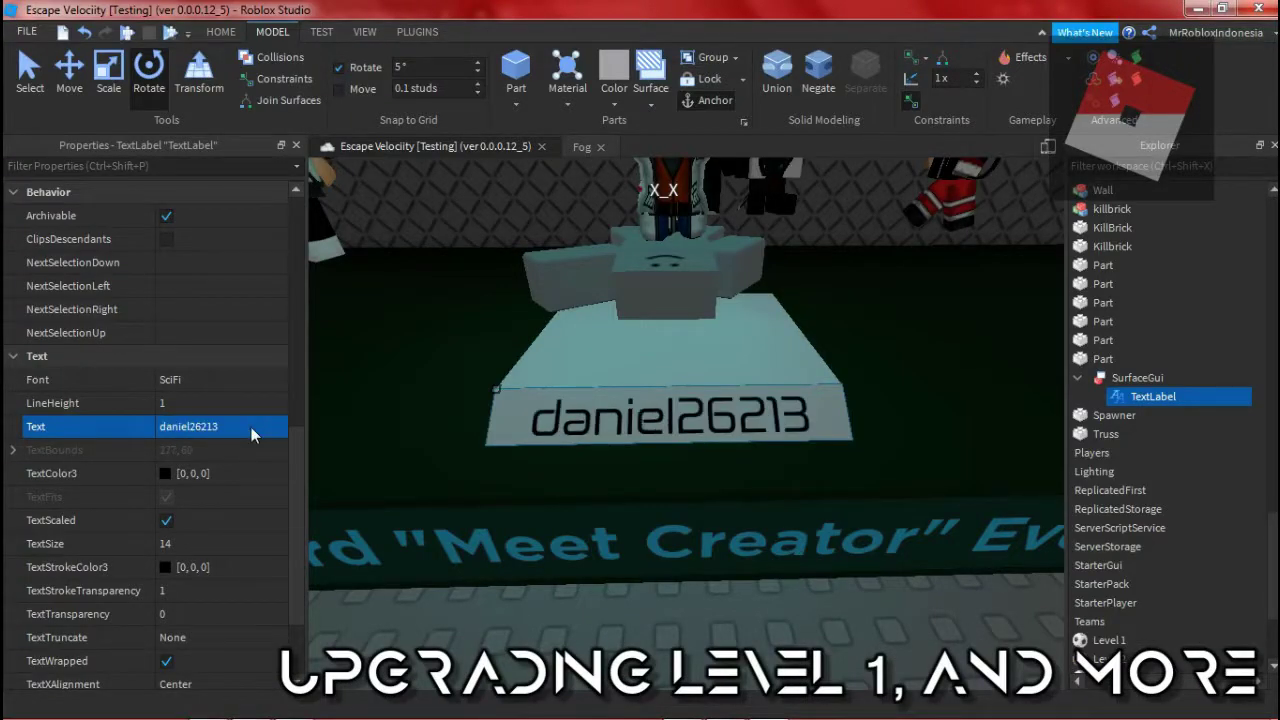
Step: Set the nameplate text's font to Highway and its text colour to 90, 216, 255
{"action": "left_click", "coordinate": [236, 379]}
{"action": "left_click", "coordinate": [234, 501]}
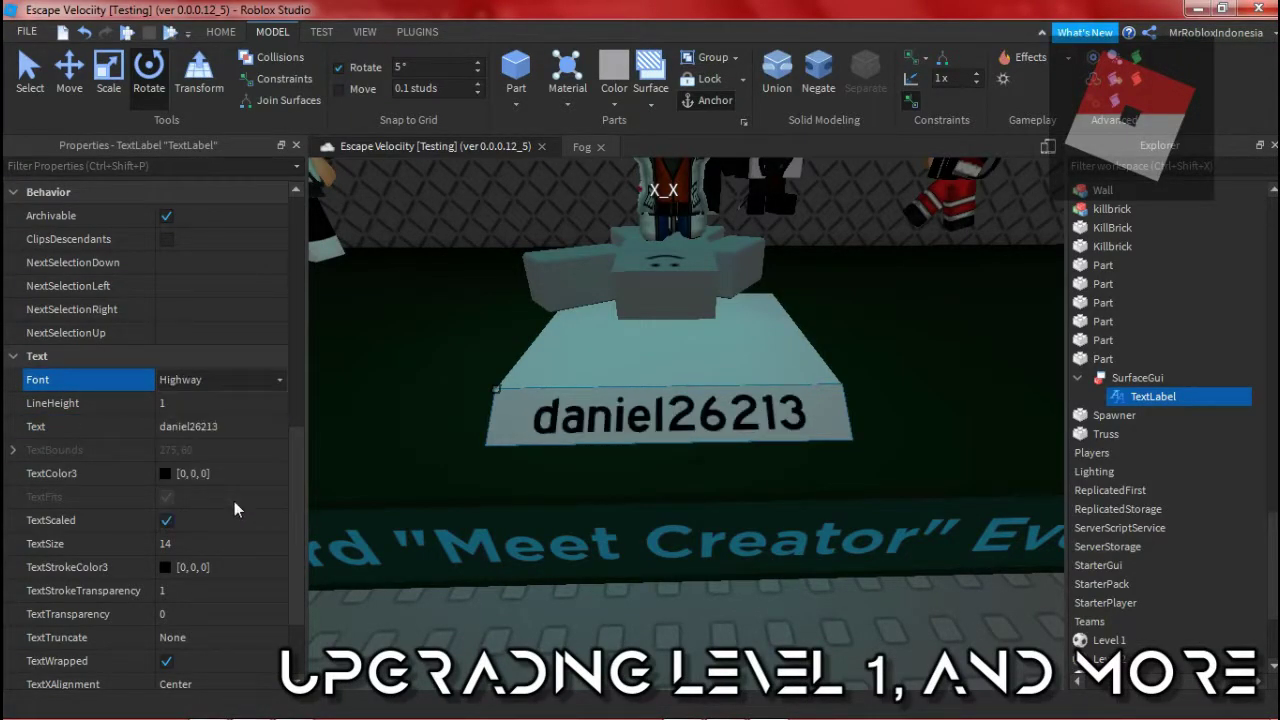
{"action": "left_click", "coordinate": [166, 472]}
{"action": "left_click", "coordinate": [427, 451]}
{"action": "left_click", "coordinate": [760, 533]}
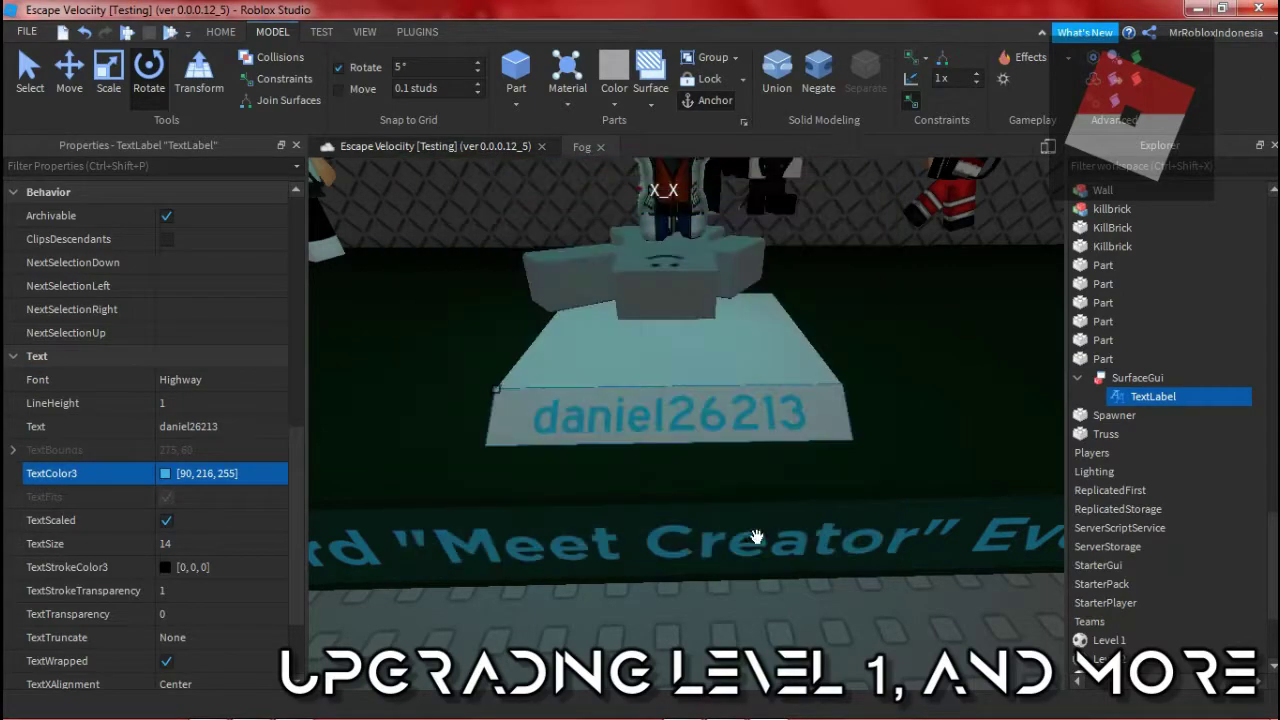
Step: Try a red stroke colour on the nameplate text and set it back to black
{"action": "scroll", "coordinate": [248, 537], "scroll_direction": "down", "scroll_amount": 3}
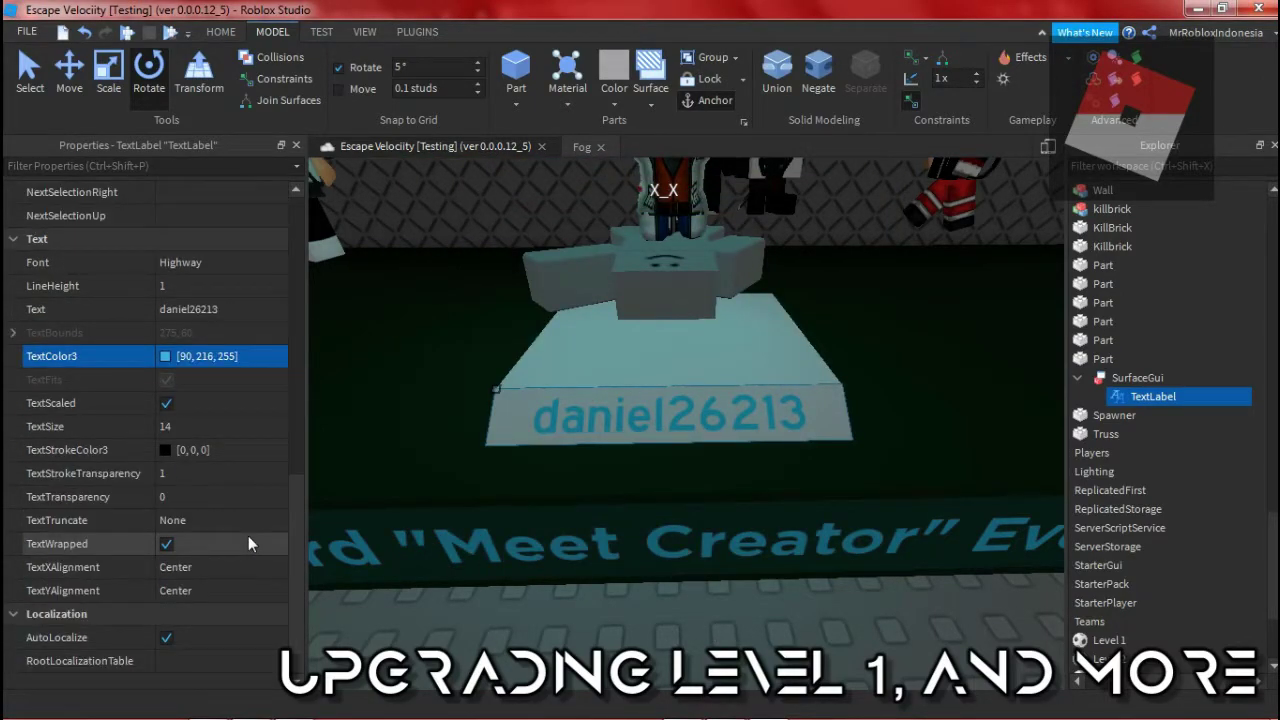
{"action": "left_click", "coordinate": [166, 451]}
{"action": "left_click", "coordinate": [448, 452]}
{"action": "left_click", "coordinate": [766, 535]}
{"action": "left_click", "coordinate": [166, 451]}
{"action": "left_click", "coordinate": [421, 226]}
{"action": "left_click", "coordinate": [766, 535]}
Step: Change the nameplate's text colour to the custom dark teal 51, 123, 145
{"action": "scroll", "coordinate": [175, 366], "scroll_direction": "up", "scroll_amount": 10}
{"action": "scroll", "coordinate": [185, 377], "scroll_direction": "down", "scroll_amount": 5}
{"action": "left_click", "coordinate": [166, 497]}
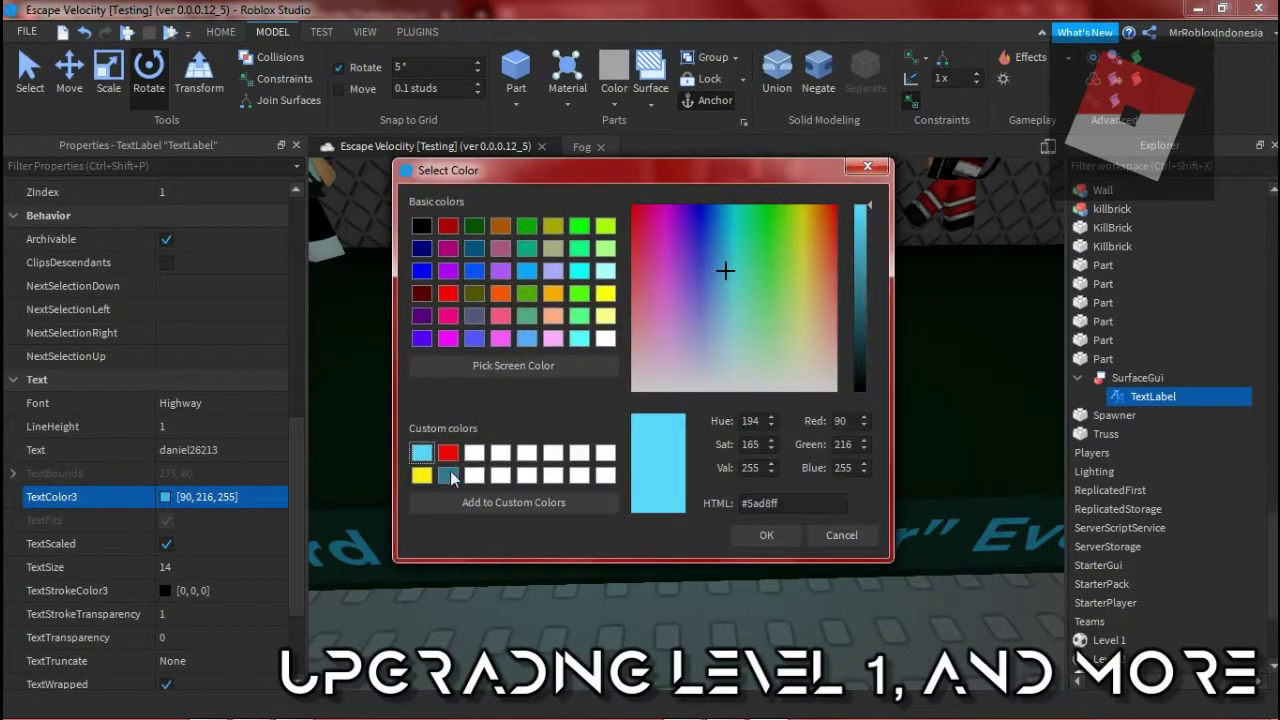
{"action": "left_click", "coordinate": [447, 478]}
{"action": "left_click", "coordinate": [766, 535]}
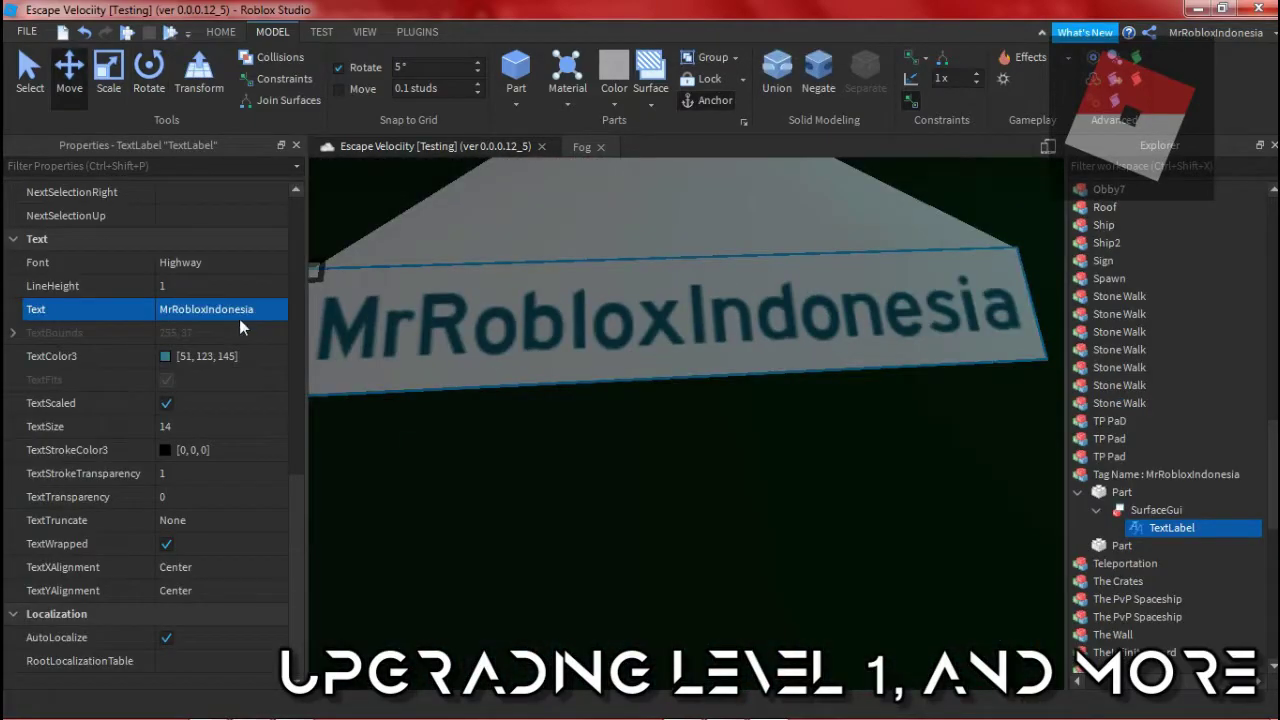
Step: Set the game creator's nameplate text to dark red and duplicate the nameplate for the neighbouring character
{"action": "left_click", "coordinate": [166, 356]}
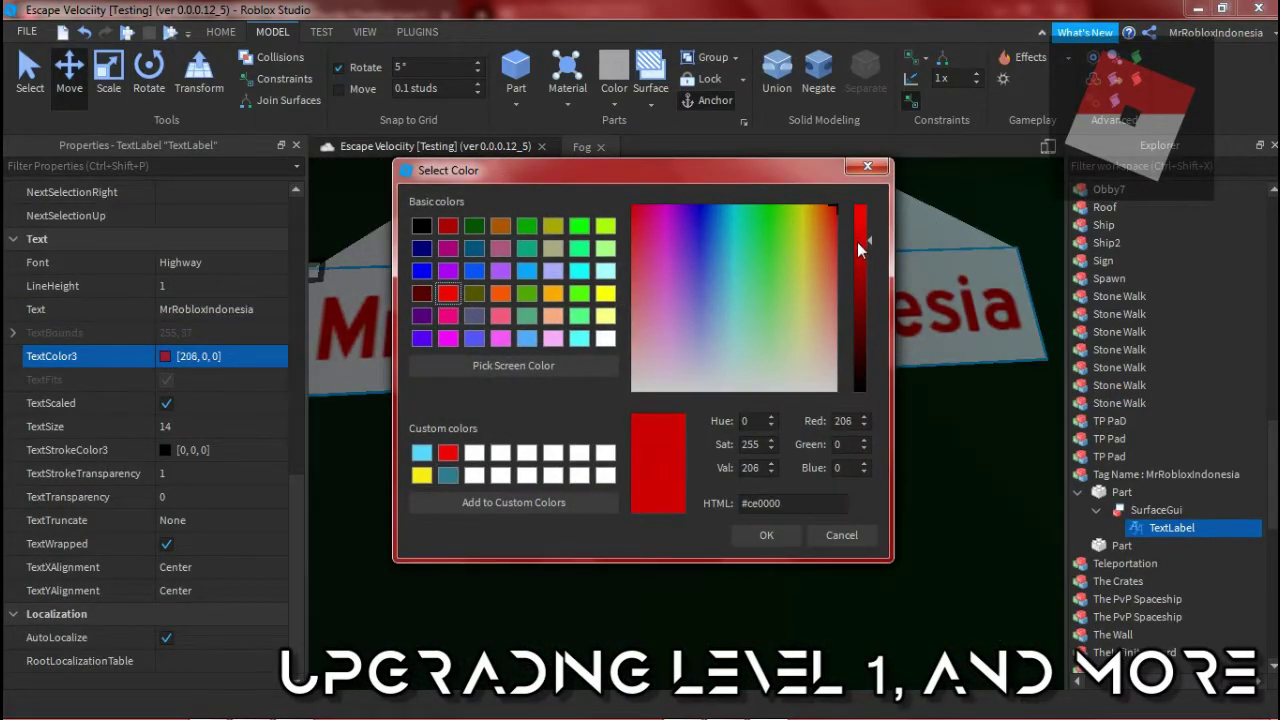
{"action": "left_click", "coordinate": [766, 535]}
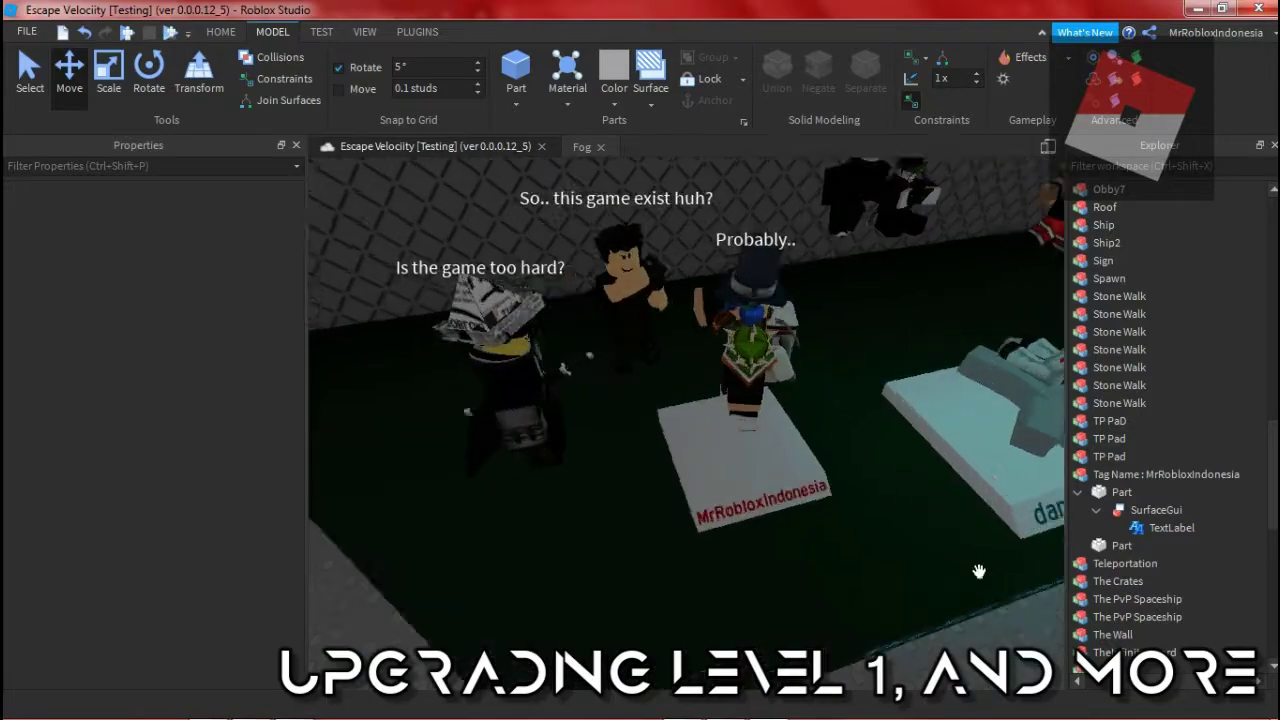
{"action": "key", "text": "ctrl+d"}
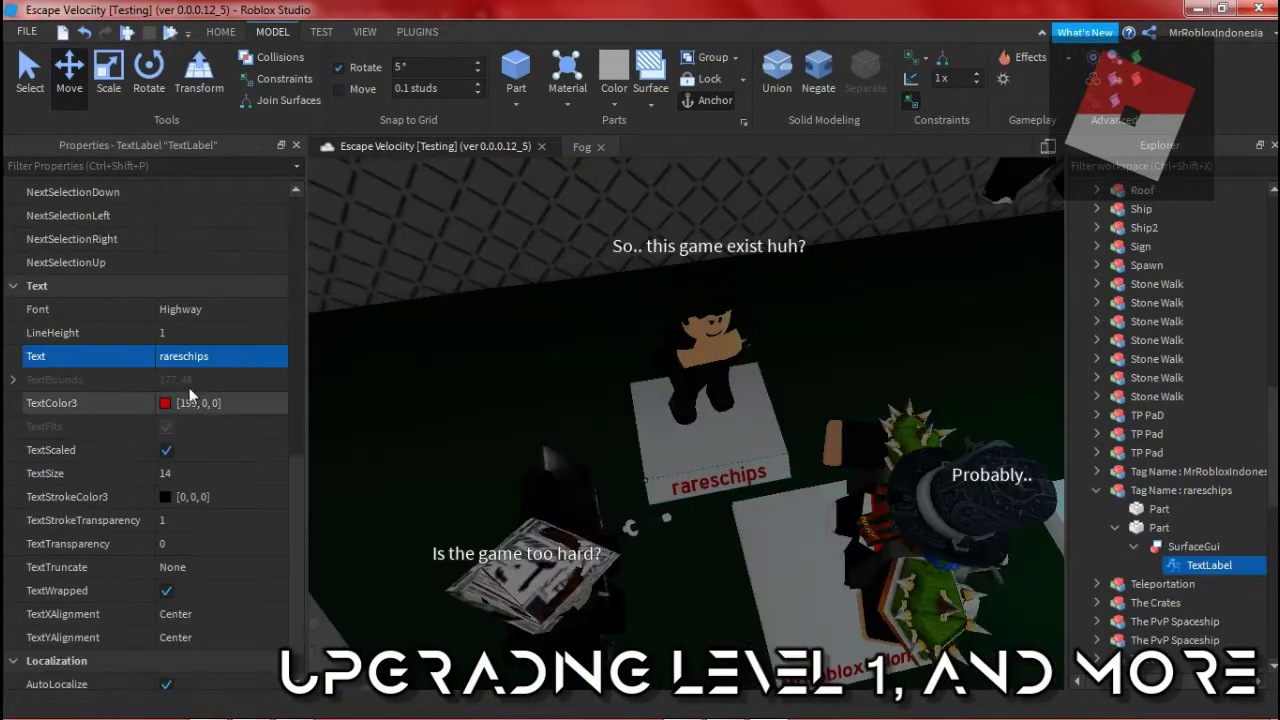
Step: Change the text colour of the duplicated nameplate to golden yellow
{"action": "left_click", "coordinate": [166, 402]}
{"action": "left_click", "coordinate": [864, 222]}
{"action": "left_click", "coordinate": [798, 210]}
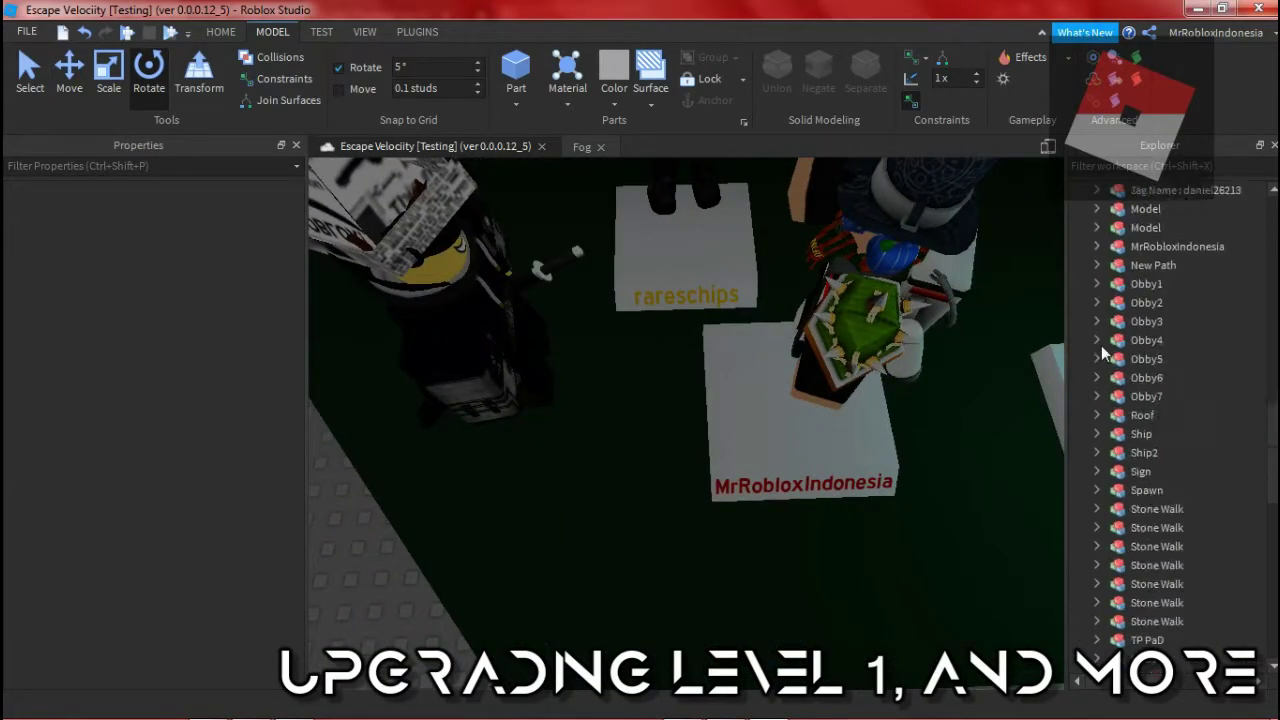
Step: Duplicate the game creator's nameplate, then position and rotate the copy beneath the black-clad character carrying swords
{"action": "key", "text": "ctrl+d"}
{"action": "left_click_drag", "start_coordinate": [925, 400], "coordinate": [667, 383]}
{"action": "left_click_drag", "start_coordinate": [505, 628], "coordinate": [592, 625]}
{"action": "left_click", "coordinate": [800, 450]}
{"action": "left_click", "coordinate": [1198, 415]}
{"action": "left_click_drag", "start_coordinate": [814, 614], "coordinate": [680, 575]}
{"action": "left_click", "coordinate": [69, 68]}
{"action": "right_click_drag", "start_coordinate": [900, 600], "coordinate": [896, 413]}
Step: Rename the duplicated model to "Tag Name :" plus the sword-carrying character's username and set its label text to that username
{"action": "left_click", "coordinate": [189, 239]}
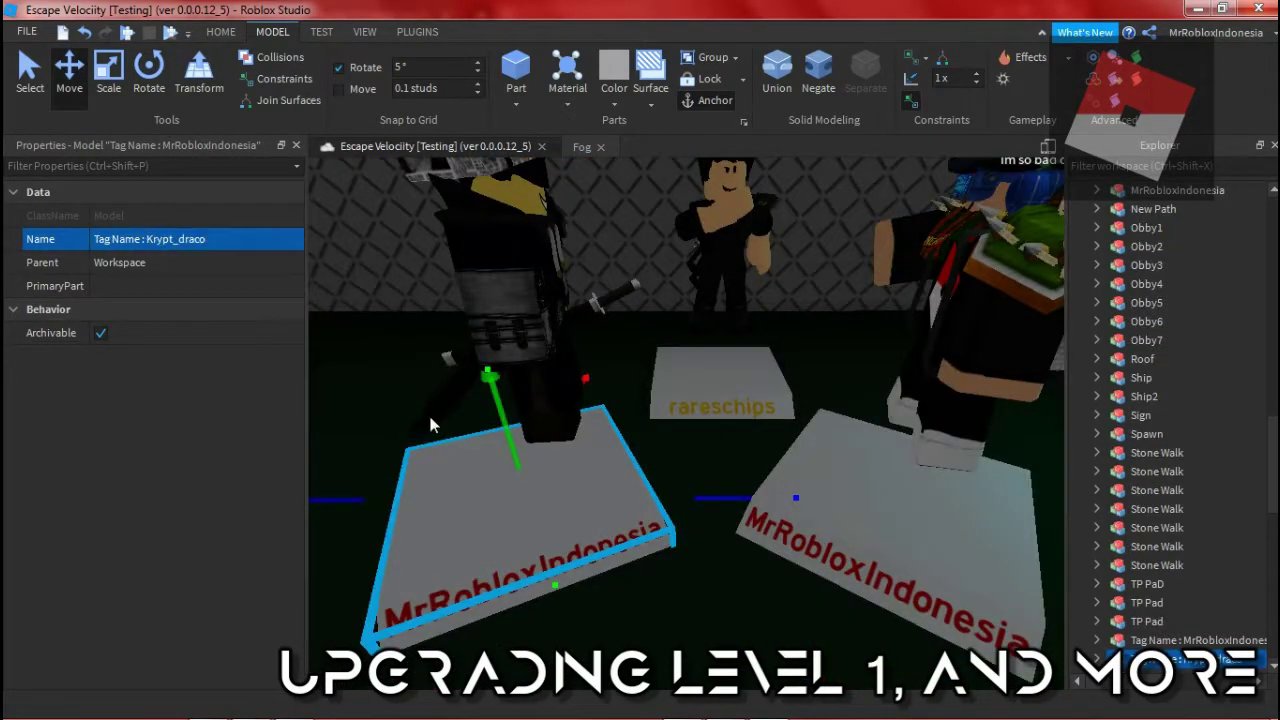
{"action": "right_click_drag", "start_coordinate": [432, 425], "coordinate": [400, 440]}
{"action": "left_click", "coordinate": [341, 451]}
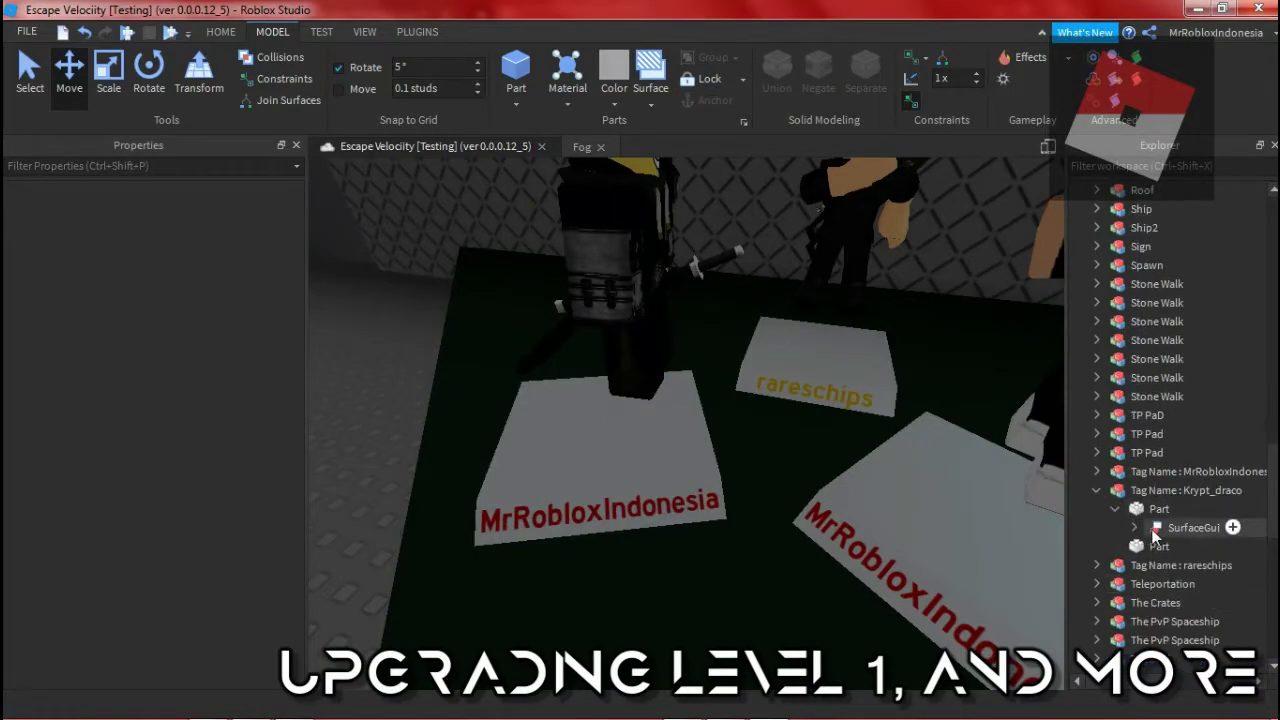
{"action": "left_click", "coordinate": [1134, 527]}
{"action": "left_click", "coordinate": [1114, 524]}
{"action": "scroll", "coordinate": [250, 508], "scroll_direction": "down", "scroll_amount": 3}
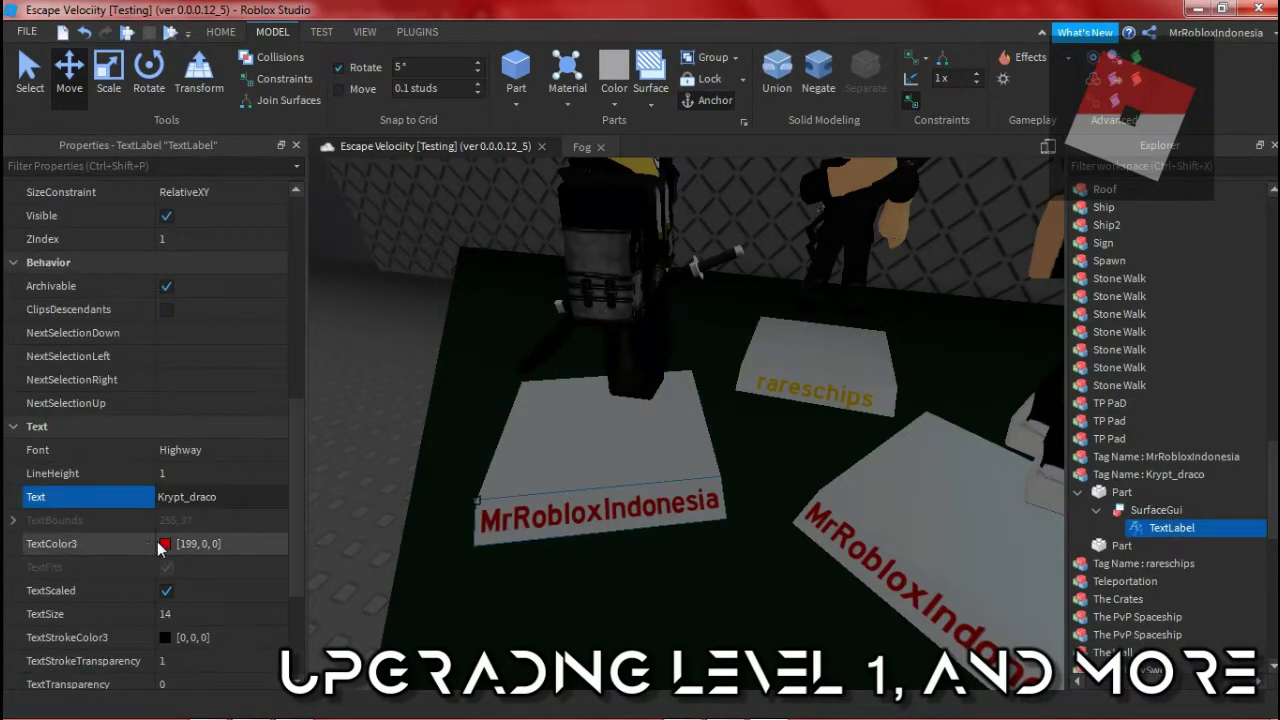
Step: Choose a new text colour for the sword-carrying character's nameplate
{"action": "left_click", "coordinate": [160, 546]}
{"action": "left_click", "coordinate": [769, 259]}
{"action": "left_click_drag", "start_coordinate": [811, 205], "coordinate": [811, 244]}
{"action": "left_click", "coordinate": [763, 533]}
{"action": "left_click", "coordinate": [165, 543]}
{"action": "left_click", "coordinate": [447, 254]}
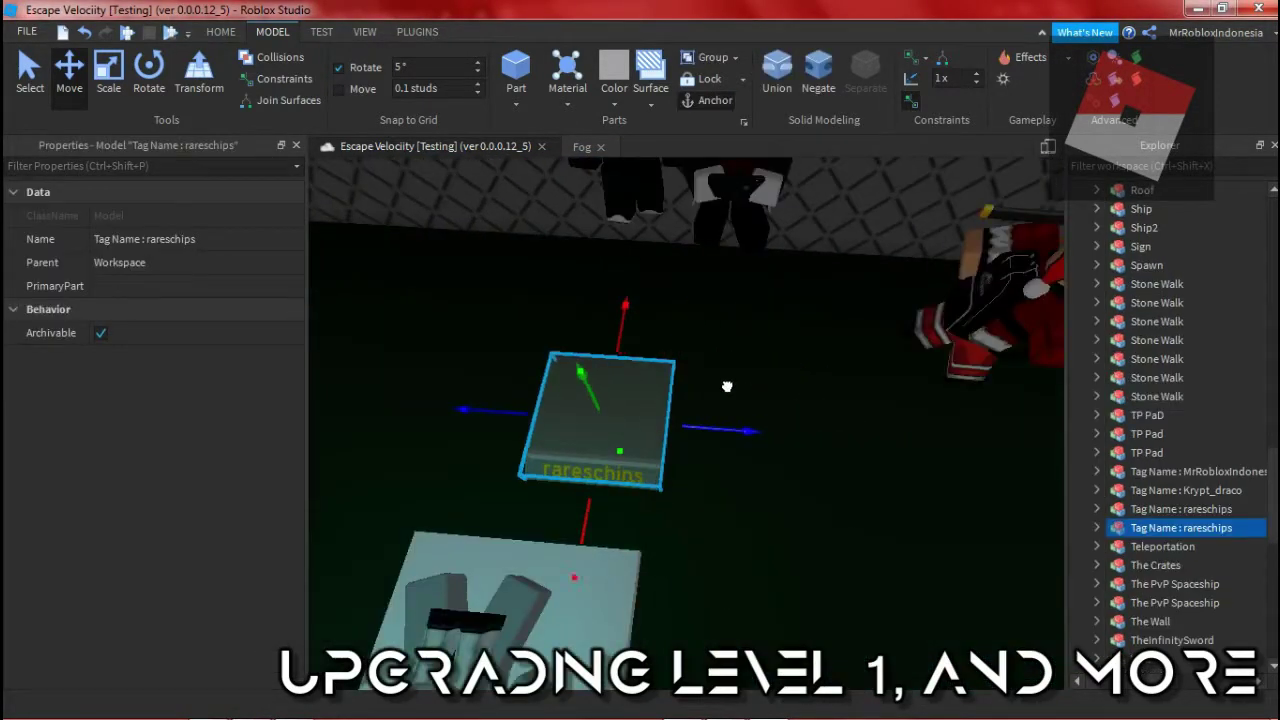
Step: Place a copy of the golden-text nameplate beneath the character at the back wall and set its text to that username in pink 208, 103, 156
{"action": "right_click_drag", "start_coordinate": [636, 332], "coordinate": [477, 429]}
{"action": "key", "text": "ctrl+4"}
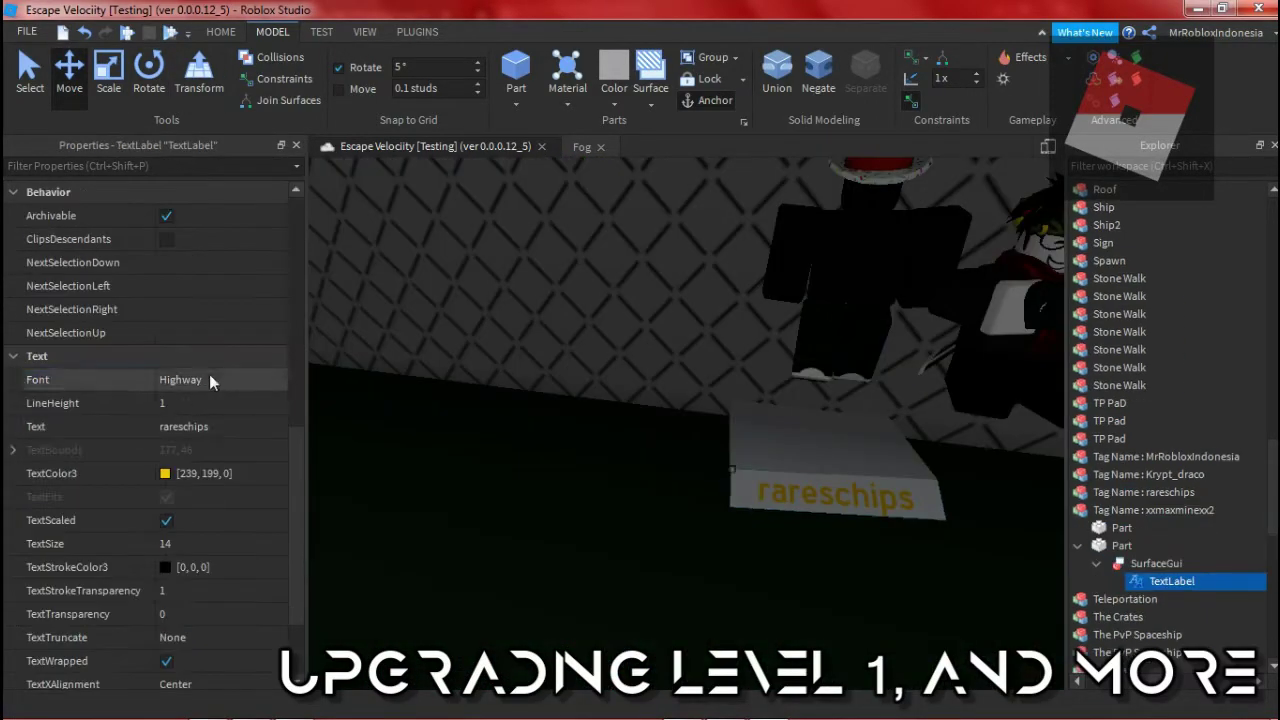
{"action": "left_click", "coordinate": [166, 474]}
{"action": "left_click", "coordinate": [504, 294]}
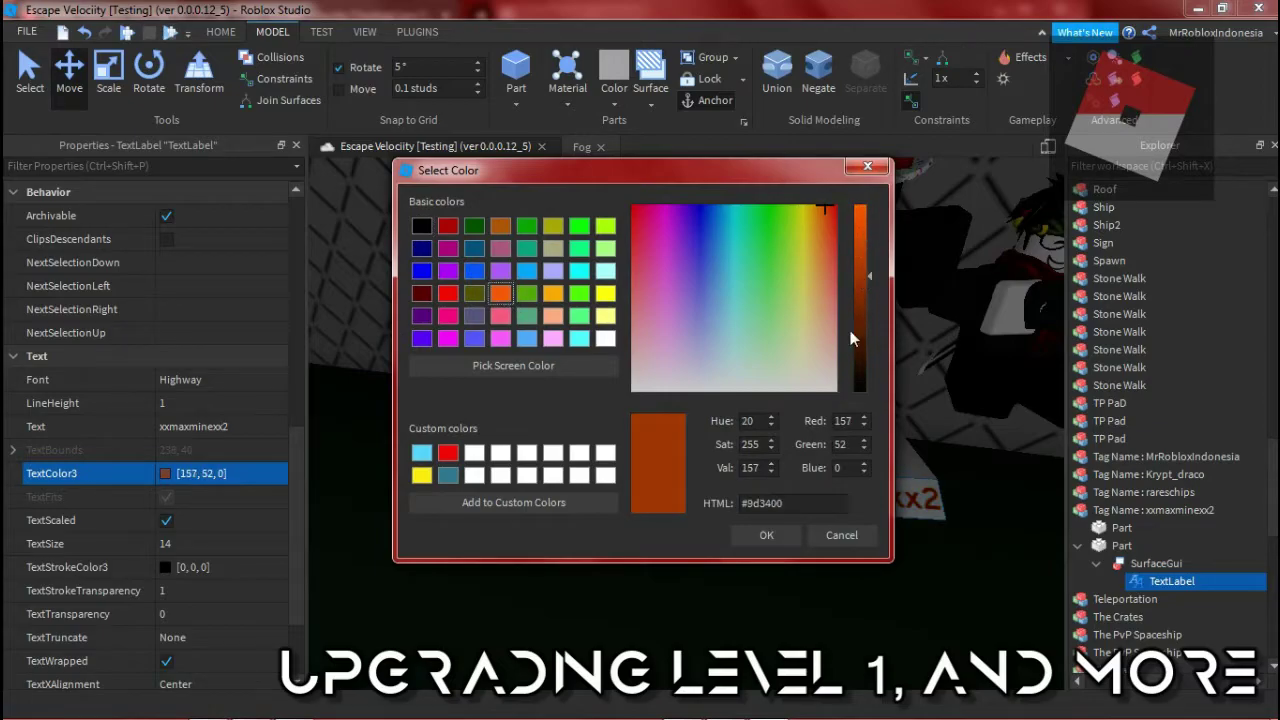
{"action": "left_click_drag", "start_coordinate": [864, 290], "coordinate": [864, 232]}
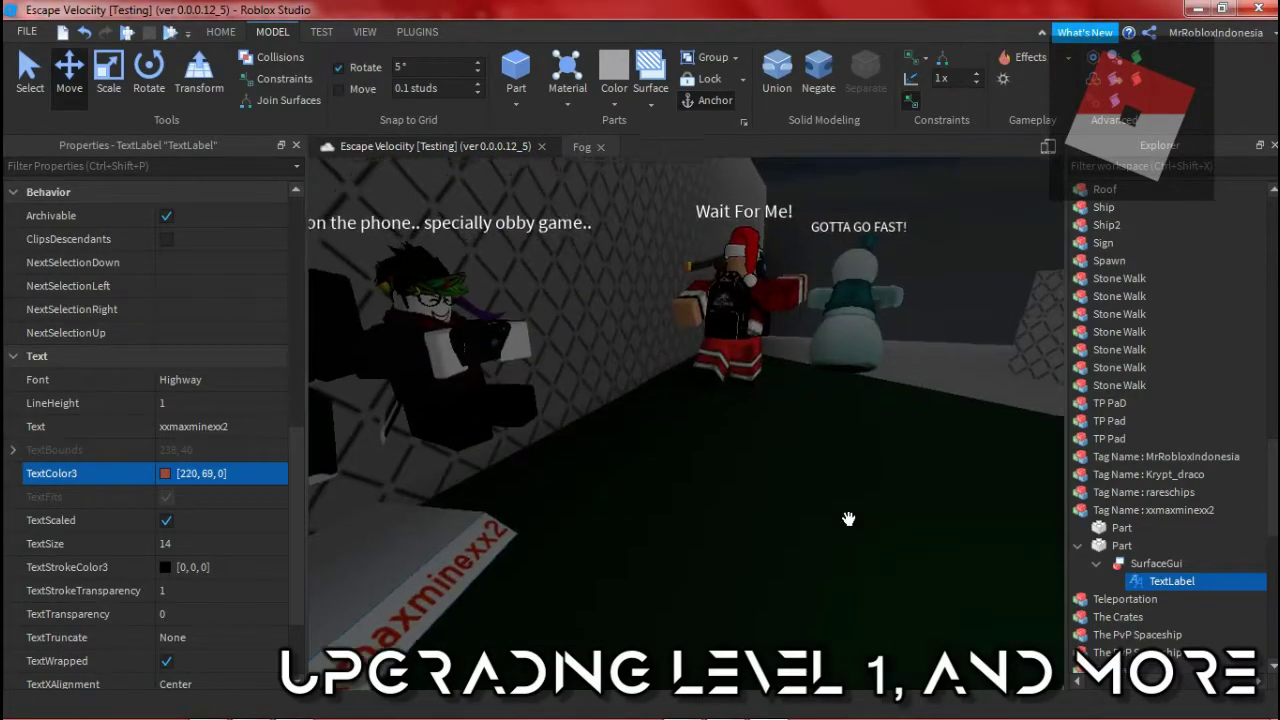
{"action": "left_click", "coordinate": [651, 297]}
{"action": "left_click", "coordinate": [760, 529]}
{"action": "left_click", "coordinate": [876, 373]}
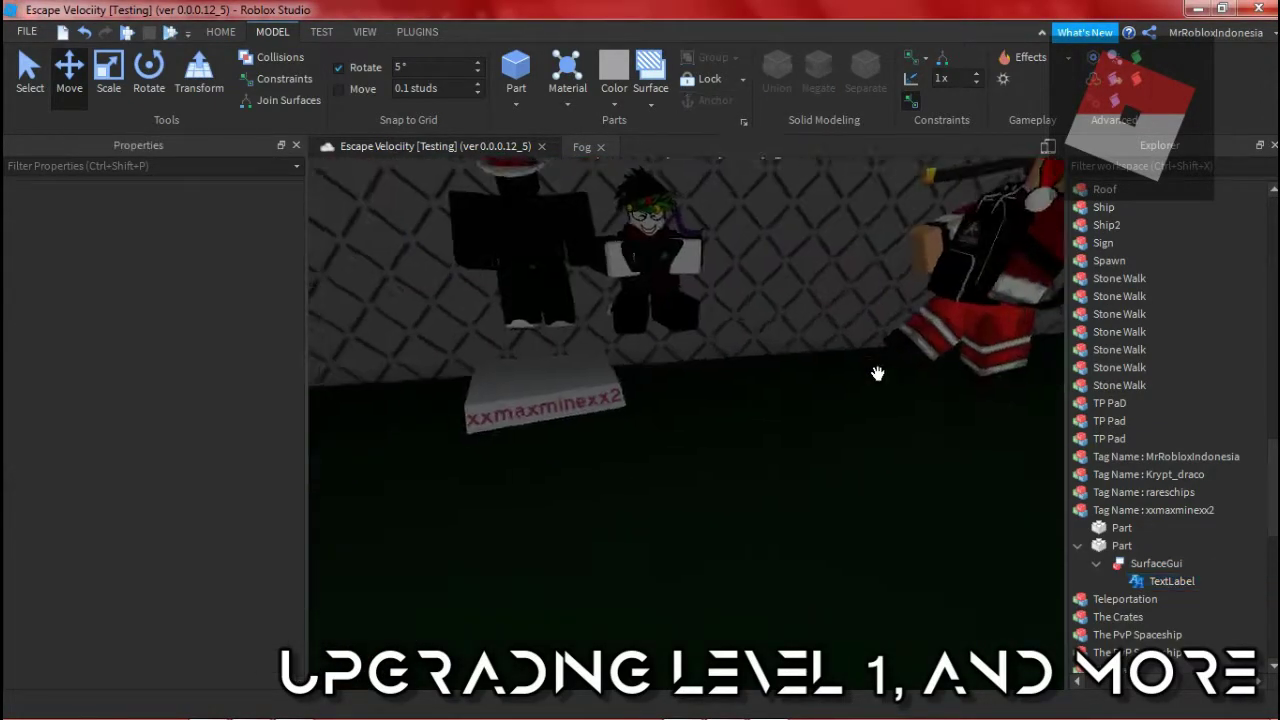
{"action": "key", "text": "ctrl+v"}
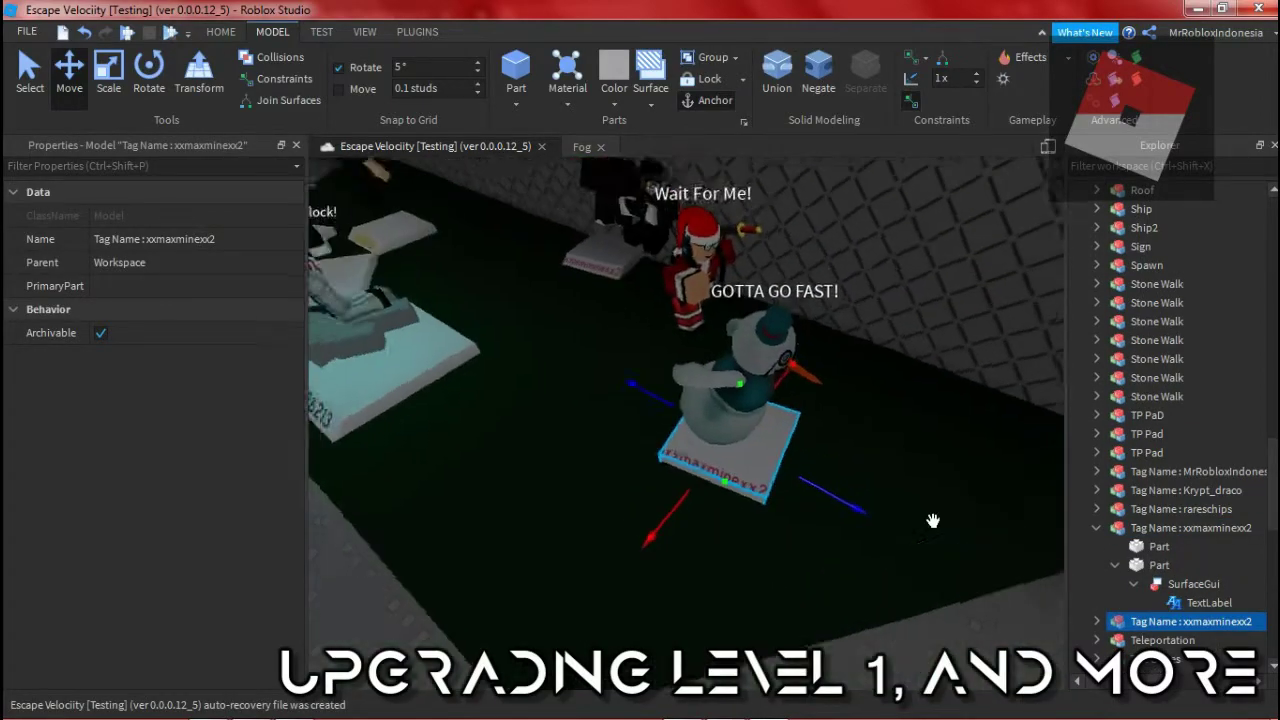
{"action": "key", "text": "ctrl+4"}
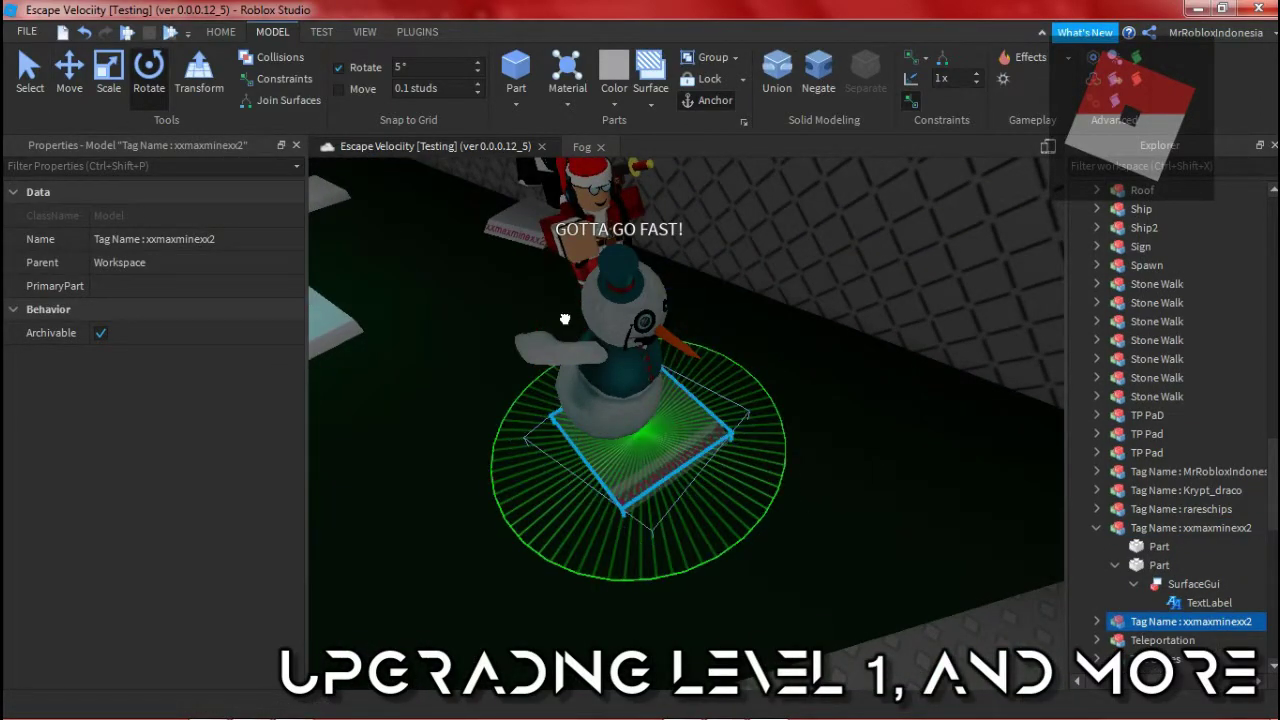
{"action": "right_click_drag", "start_coordinate": [515, 540], "coordinate": [821, 486]}
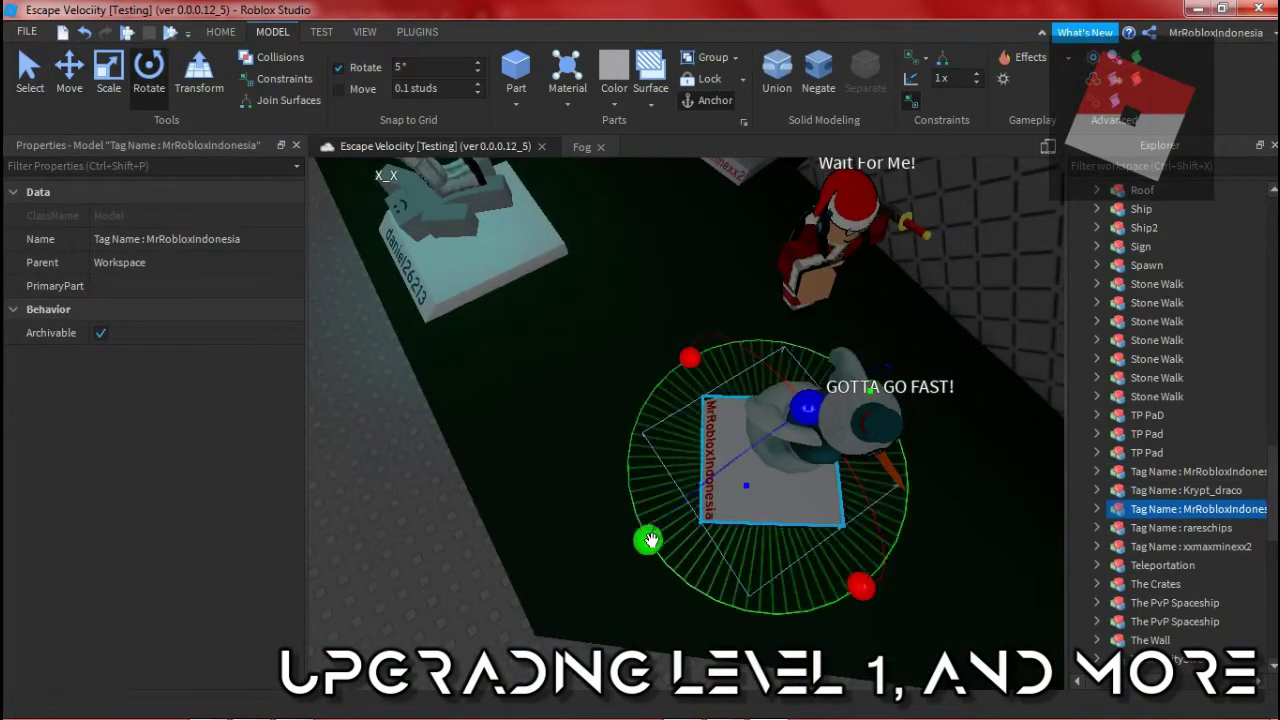
Step: Rotate the copied creator nameplate beneath the snowman and set its text to the snowman's username in dark grey 110, 112, 101
{"action": "left_click_drag", "start_coordinate": [650, 540], "coordinate": [923, 614]}
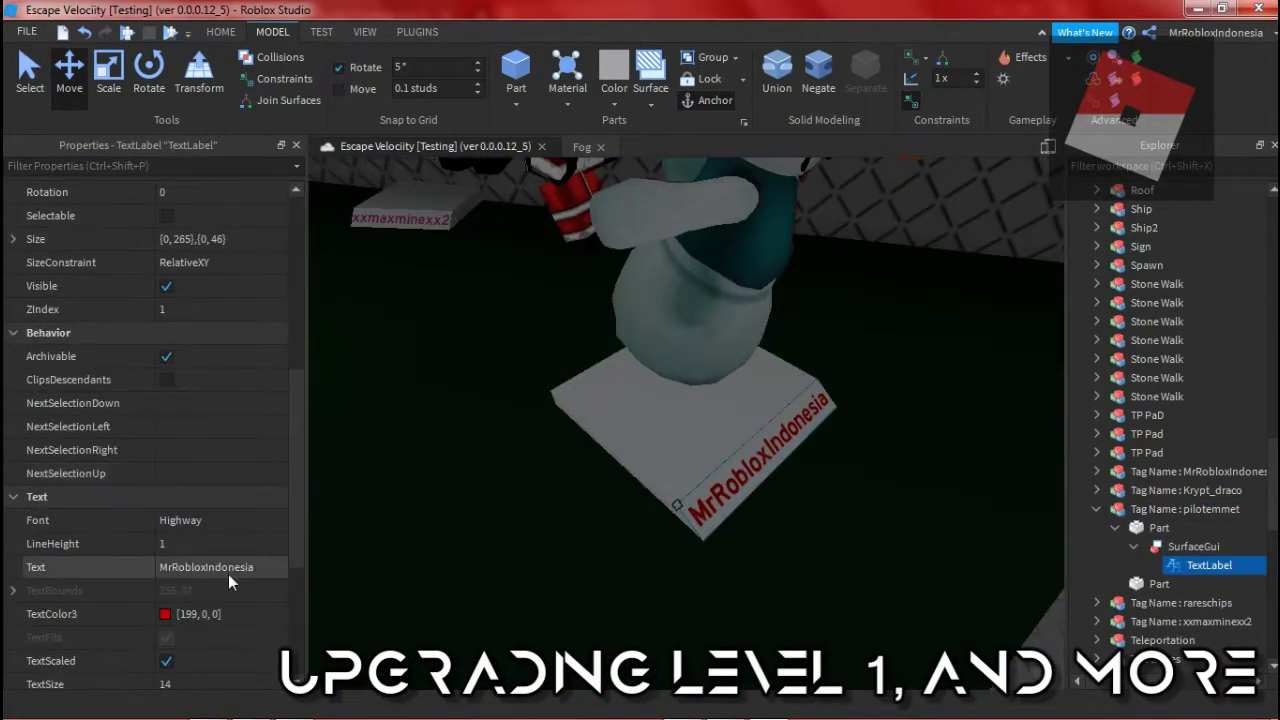
{"action": "left_click", "coordinate": [228, 571]}
{"action": "left_click", "coordinate": [165, 614]}
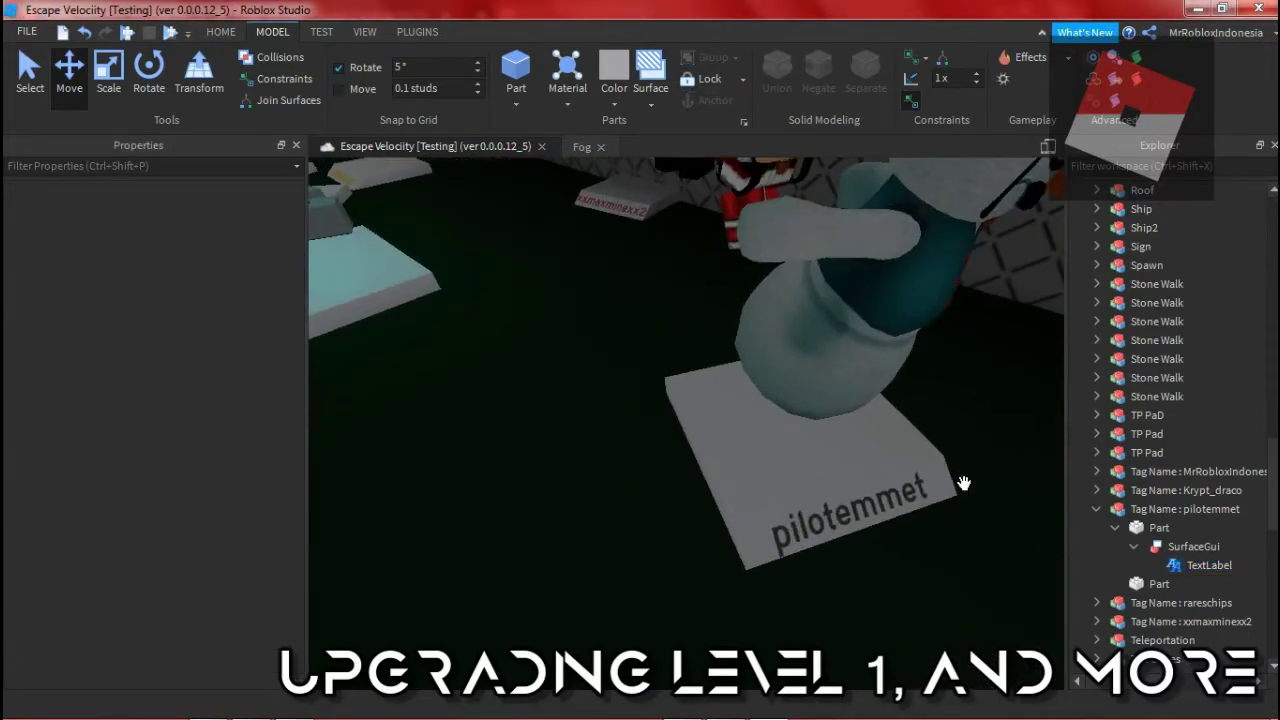
Step: Duplicate the pink-text nameplate for the neighbouring character at the back wall and set its label text to that character's username
{"action": "scroll", "coordinate": [963, 484], "scroll_direction": "up", "scroll_amount": 2}
{"action": "right_click_drag", "start_coordinate": [963, 484], "coordinate": [963, 484]}
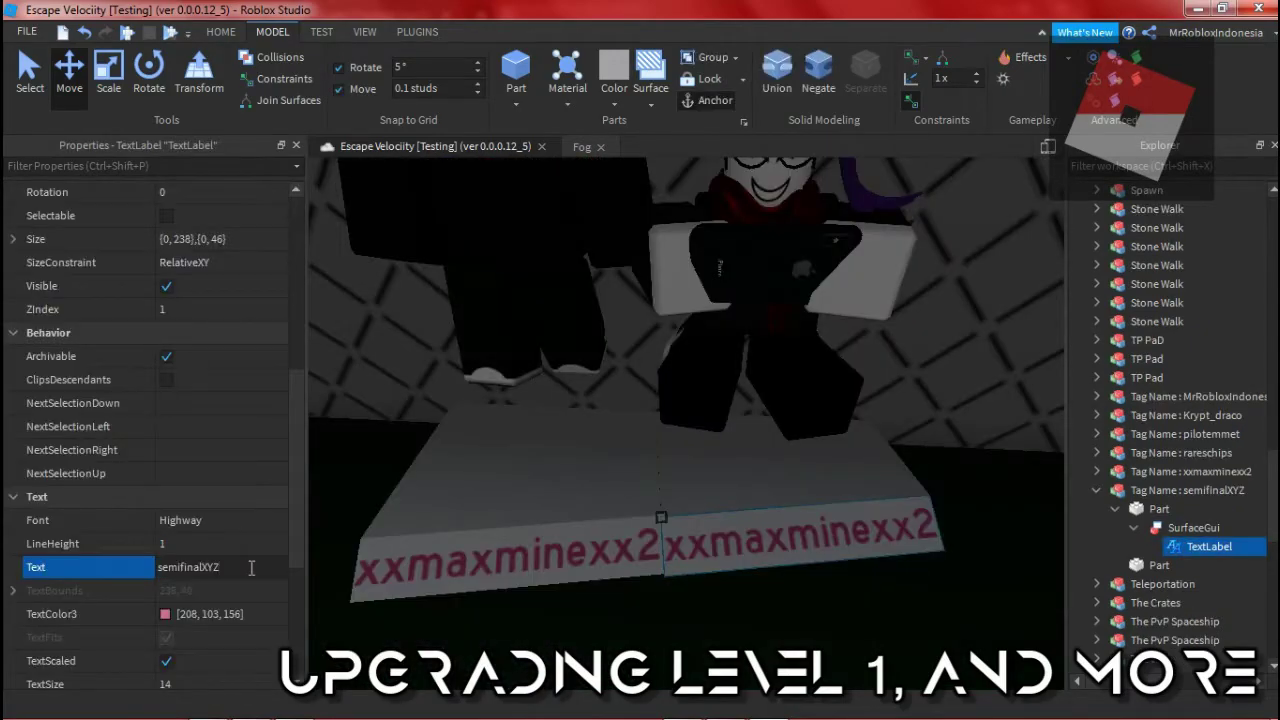
{"action": "left_click", "coordinate": [165, 614]}
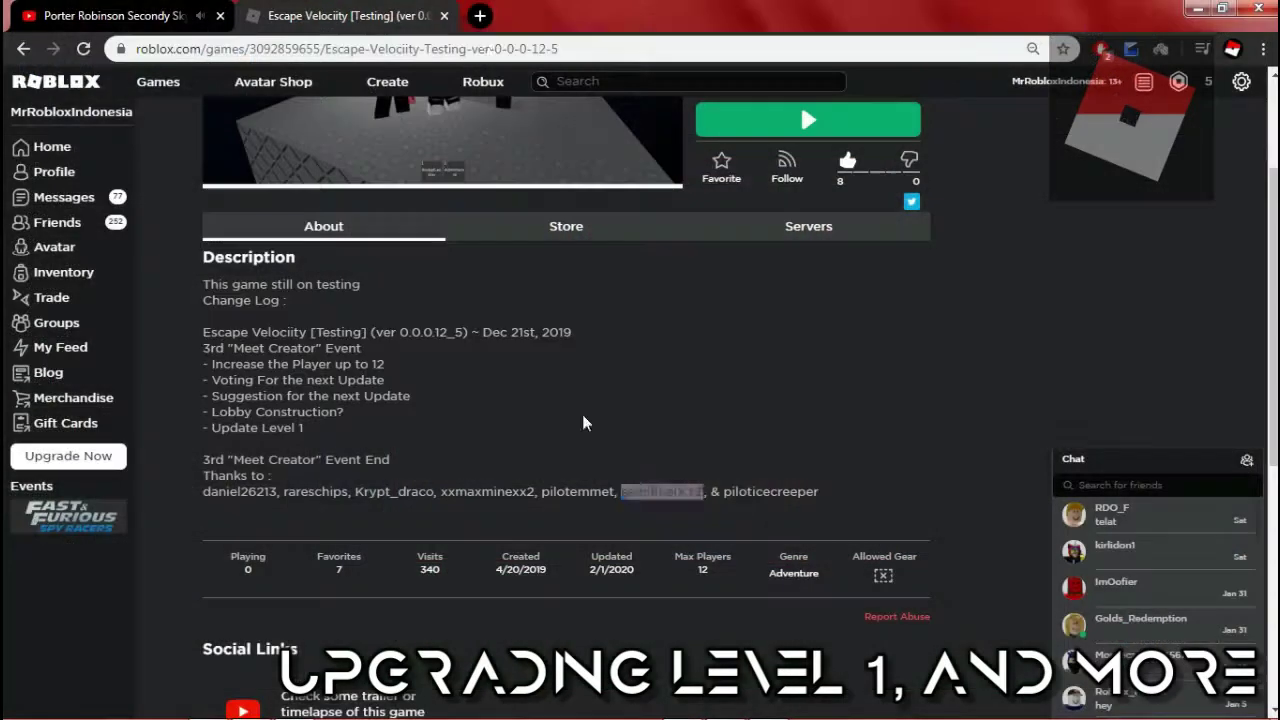
Step: Switch to the browser, close the game page and the empty new tab, and return to Roblox Studio
{"action": "key", "text": "ctrl+t"}
{"action": "left_click", "coordinate": [436, 15]}
{"action": "key", "text": "alt+Tab"}
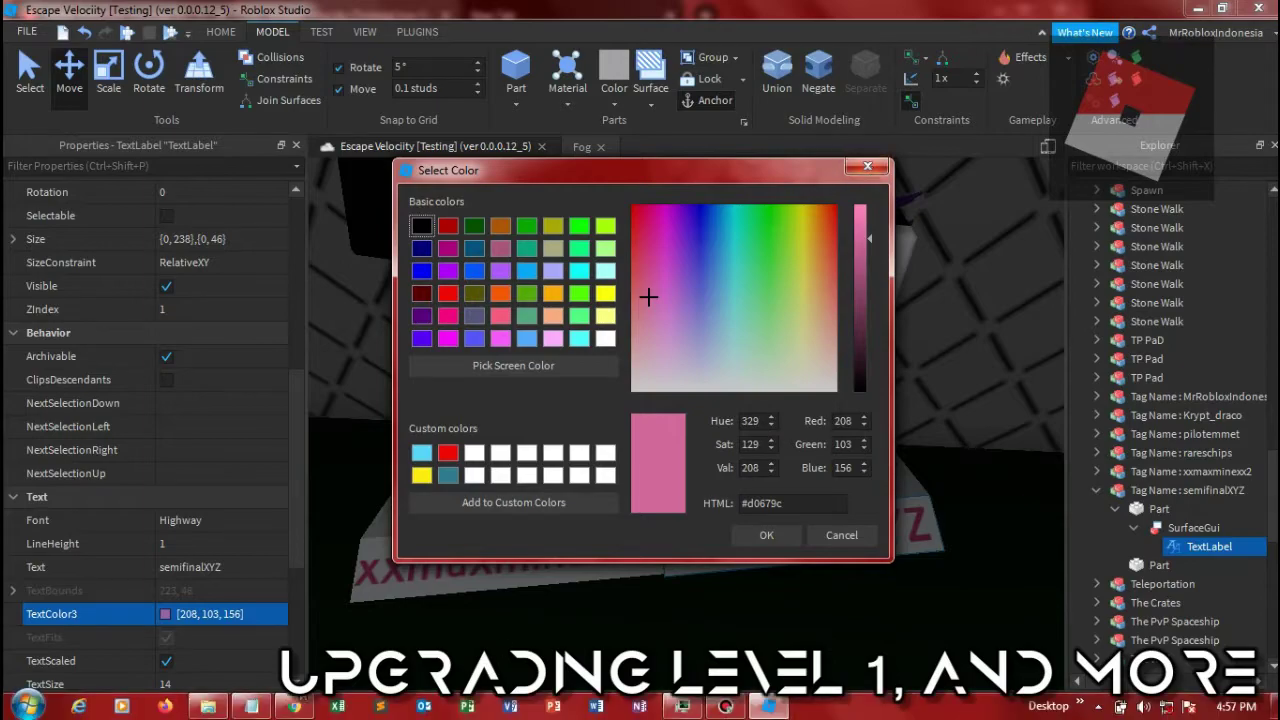
{"action": "key", "text": "alt+Tab"}
{"action": "key", "text": "alt+Tab"}
{"action": "left_click", "coordinate": [444, 15]}
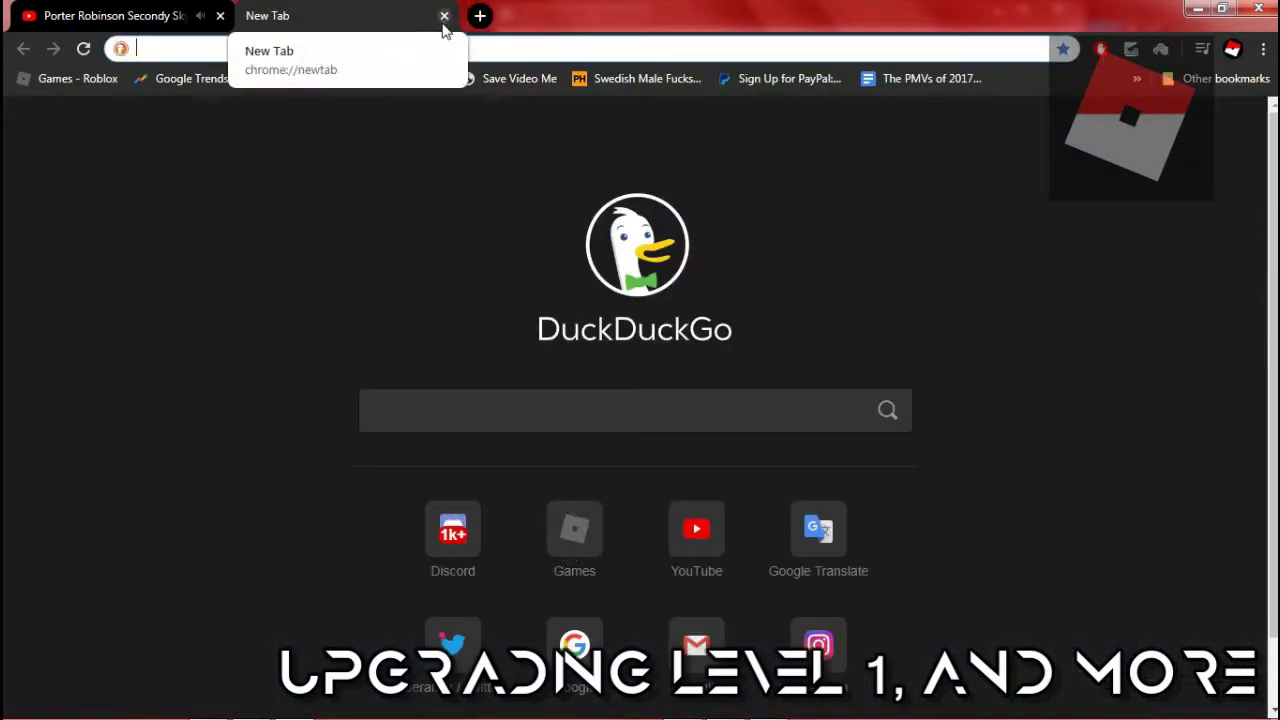
{"action": "key", "text": "alt+Tab"}
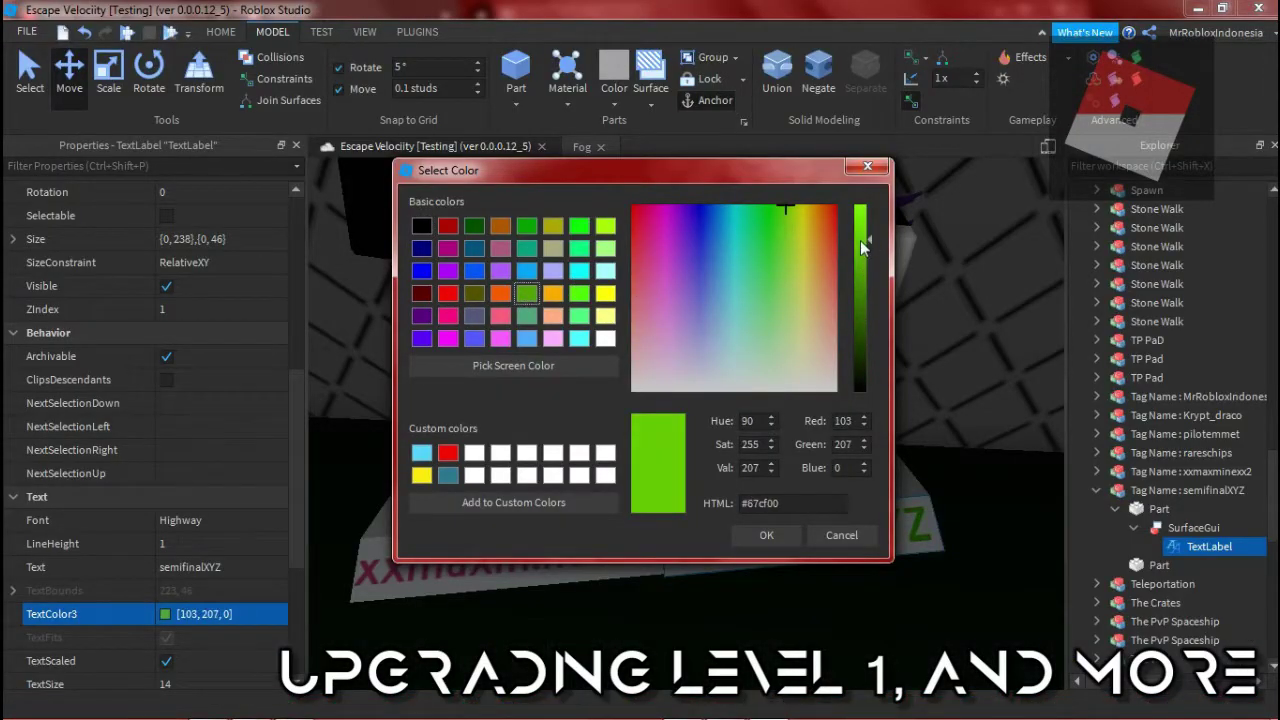
Step: Set the text colour of the second nameplate at the back wall to light green 103, 207, 0
{"action": "left_click_drag", "start_coordinate": [862, 247], "coordinate": [862, 251]}
{"action": "left_click", "coordinate": [766, 535]}
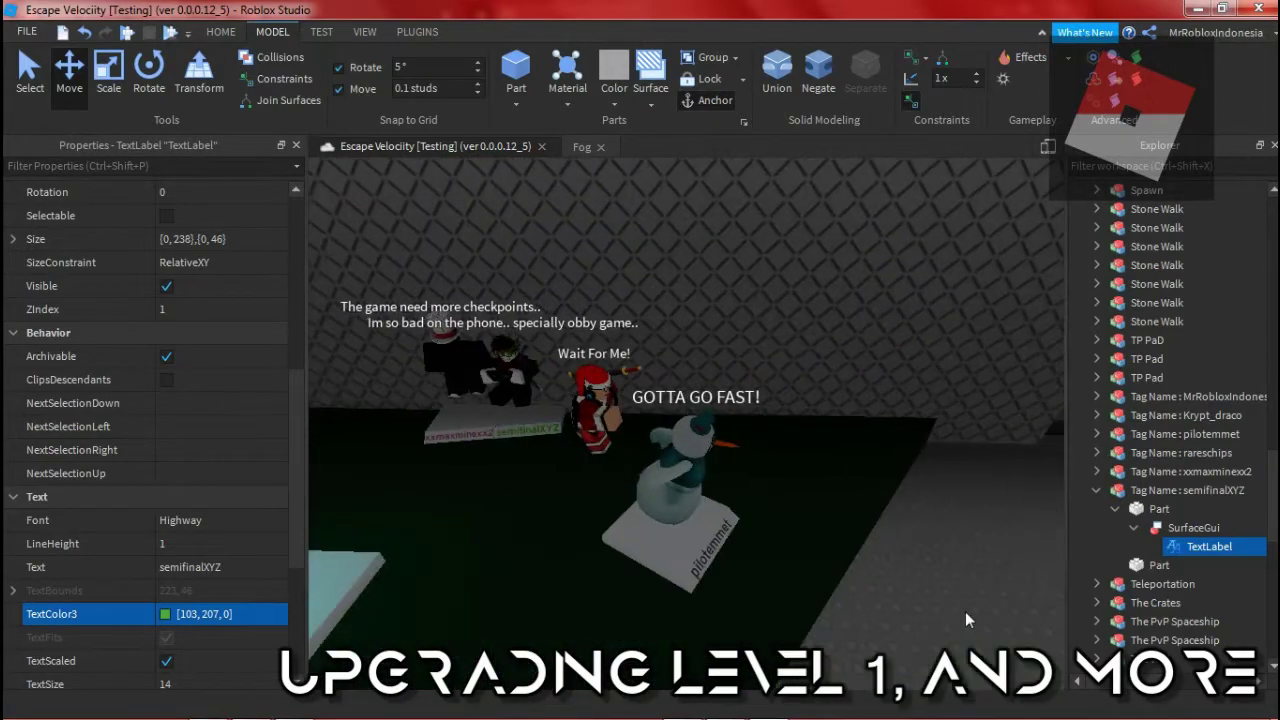
{"action": "left_click", "coordinate": [965, 611]}
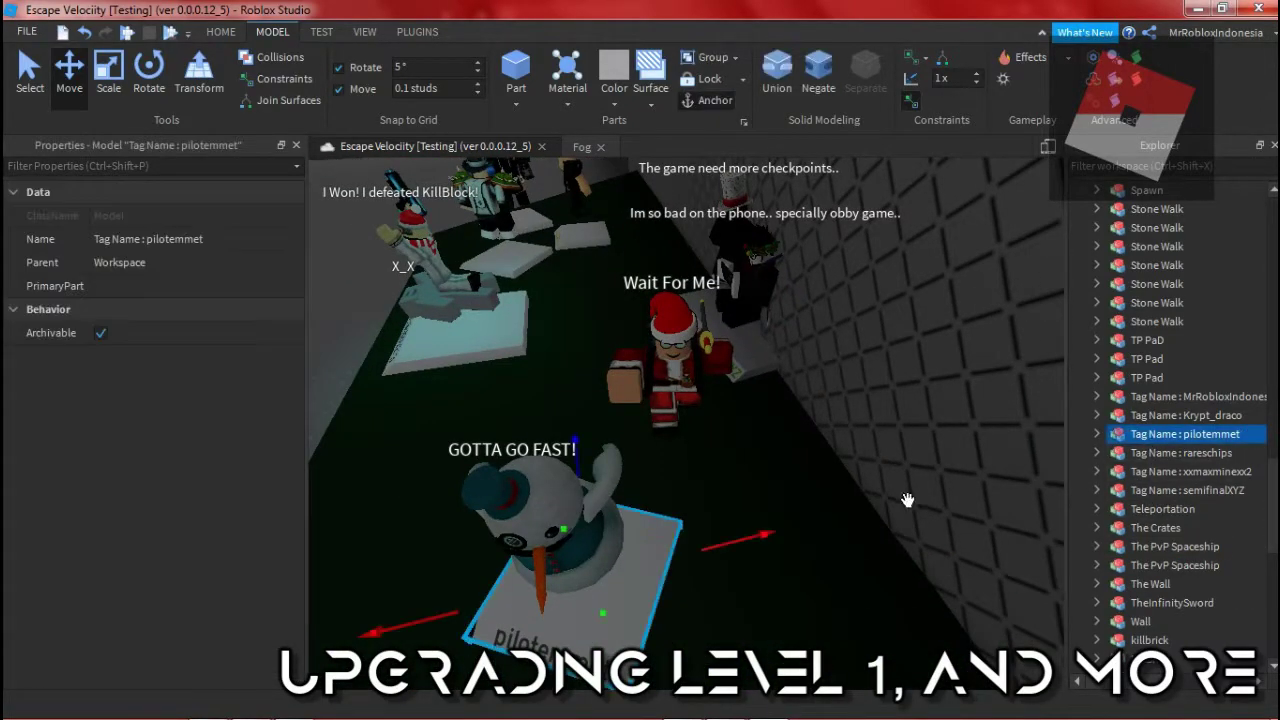
Step: Duplicate the snowman's nameplate, rotate it beneath the Santa-hat character, and set its text to that username in green 0, 147, 0
{"action": "key", "text": "ctrl+d"}
{"action": "key", "text": "f"}
{"action": "left_click", "coordinate": [148, 70]}
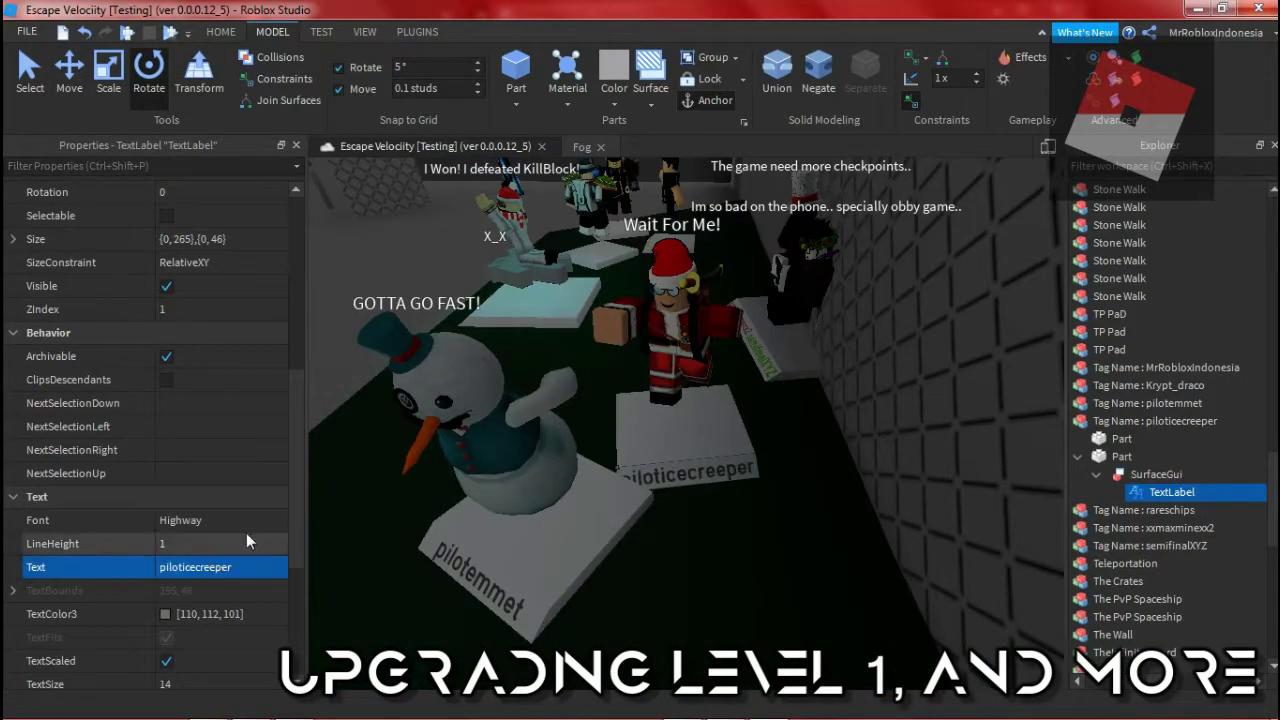
{"action": "left_click", "coordinate": [165, 614]}
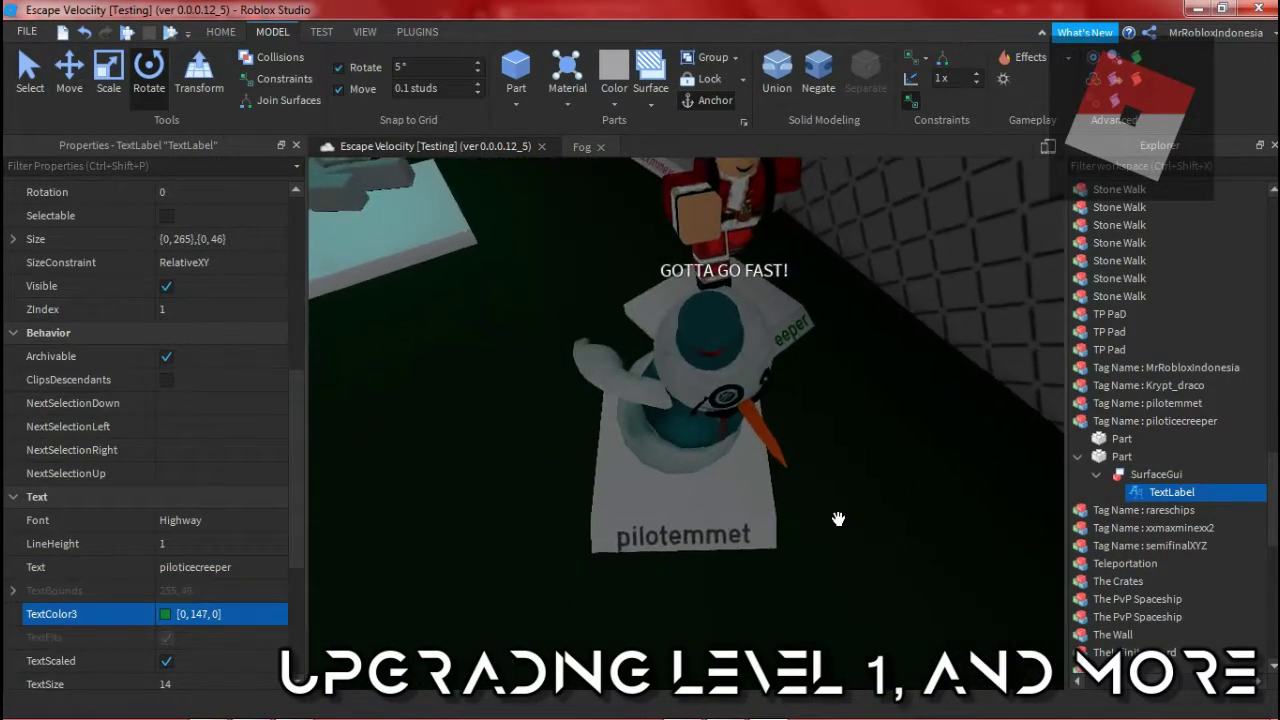
Step: Move the snowman's nameplate away from the neighbouring plate and select the snowman model to shift it onto its plate
{"action": "left_click", "coordinate": [727, 530]}
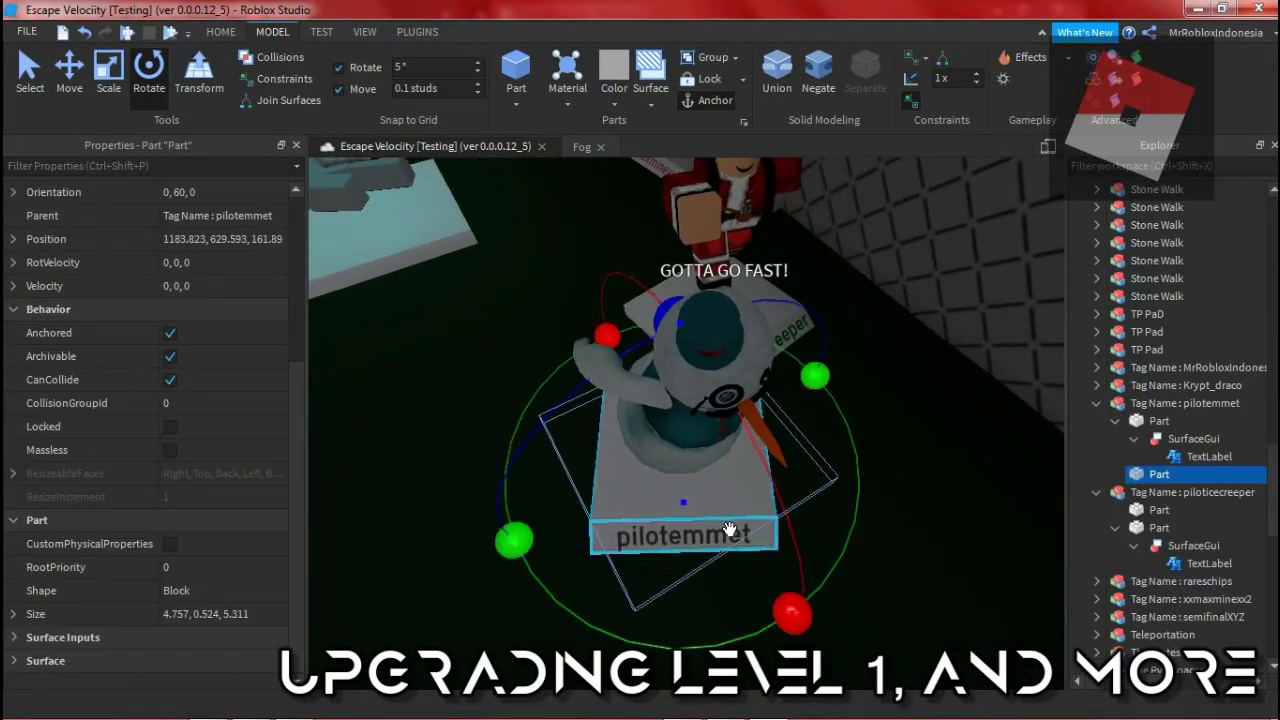
{"action": "left_click", "coordinate": [1135, 410]}
{"action": "key", "text": "ctrl+2"}
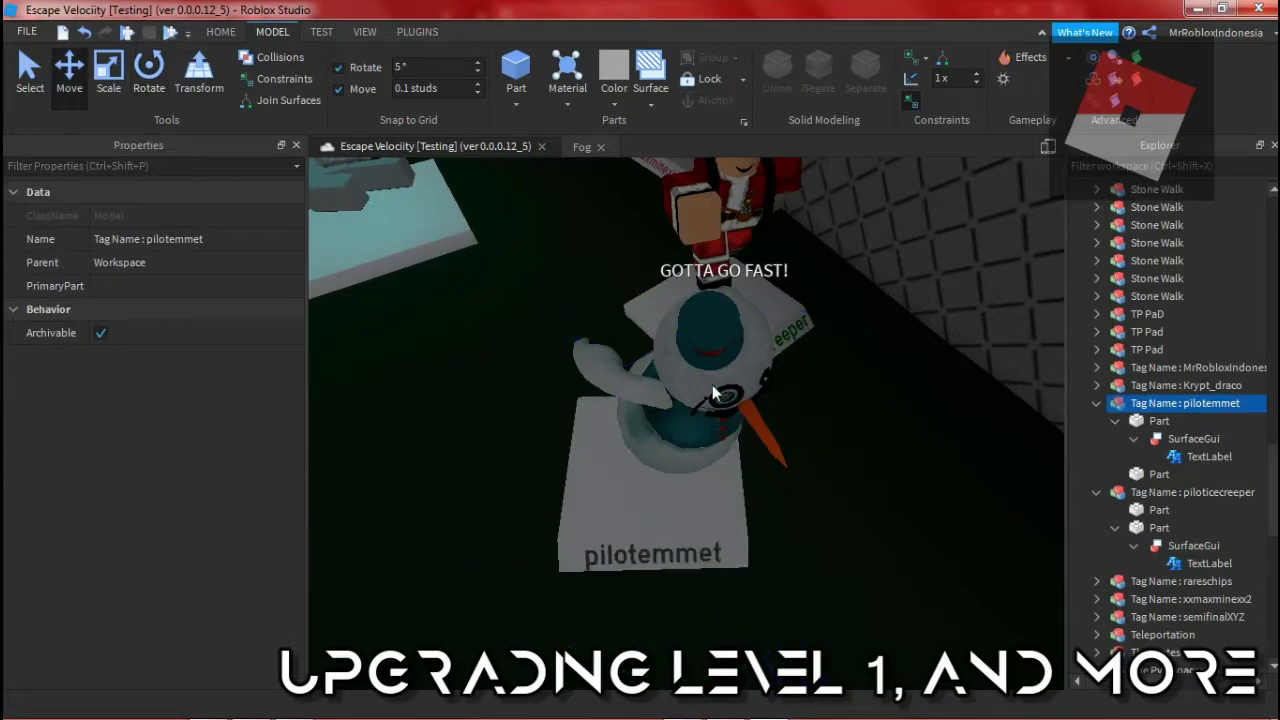
{"action": "left_click", "coordinate": [712, 385]}
{"action": "left_click", "coordinate": [1165, 340]}
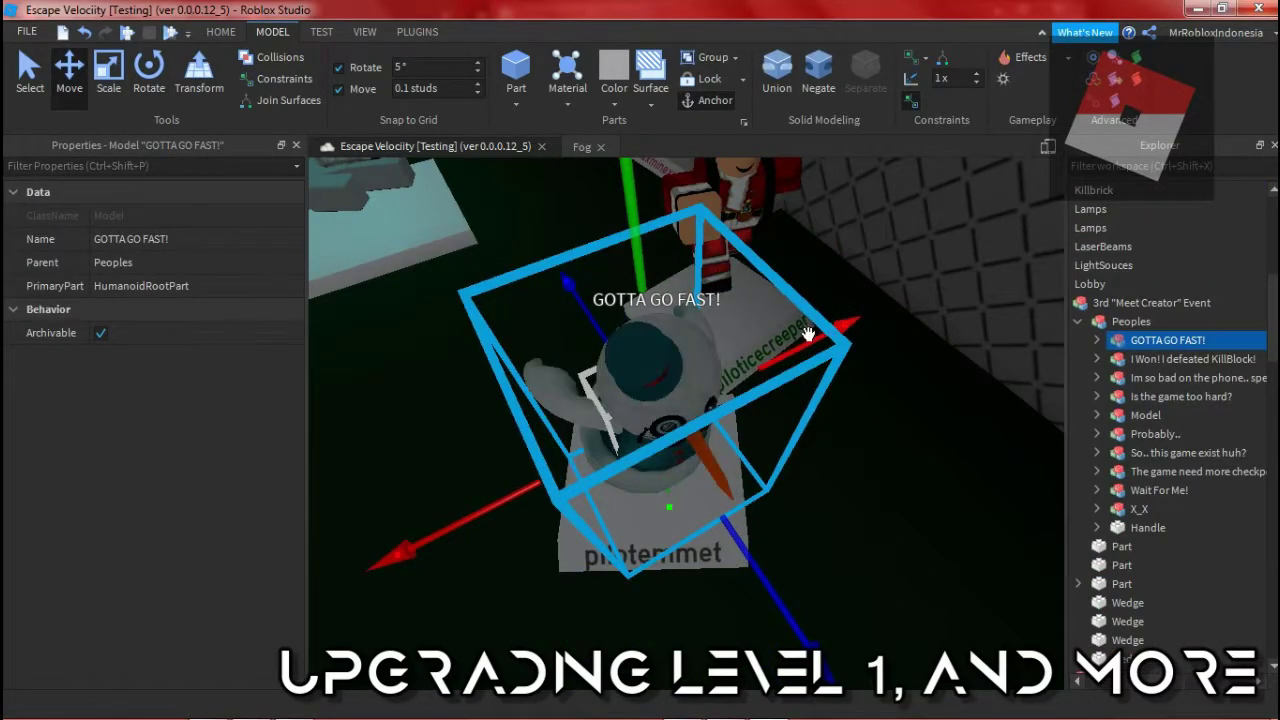
Step: Group all nameplates into a model named Name Tag inside the 3rd "Meet Creator" Event model
{"action": "scroll", "coordinate": [572, 532], "scroll_direction": "down", "scroll_amount": 10}
{"action": "left_click", "coordinate": [1185, 359]}
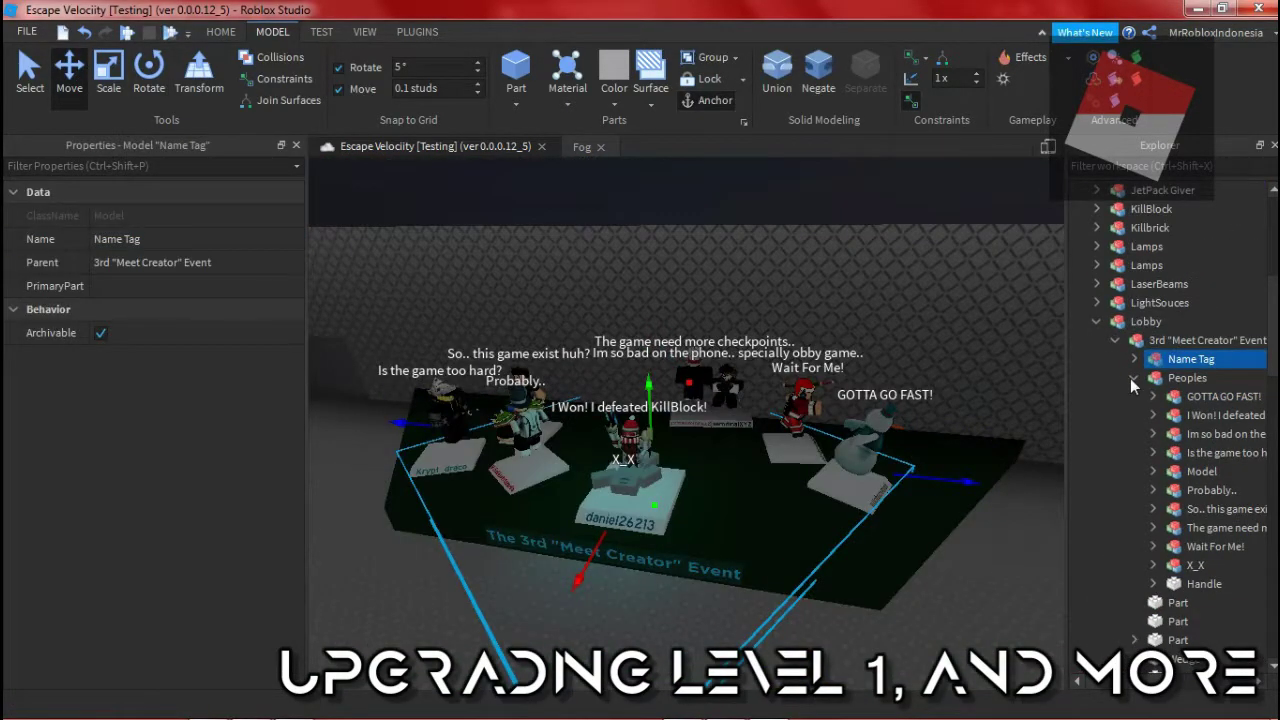
{"action": "key", "text": "Return"}
{"action": "scroll", "coordinate": [650, 340], "scroll_direction": "up", "scroll_amount": 5}
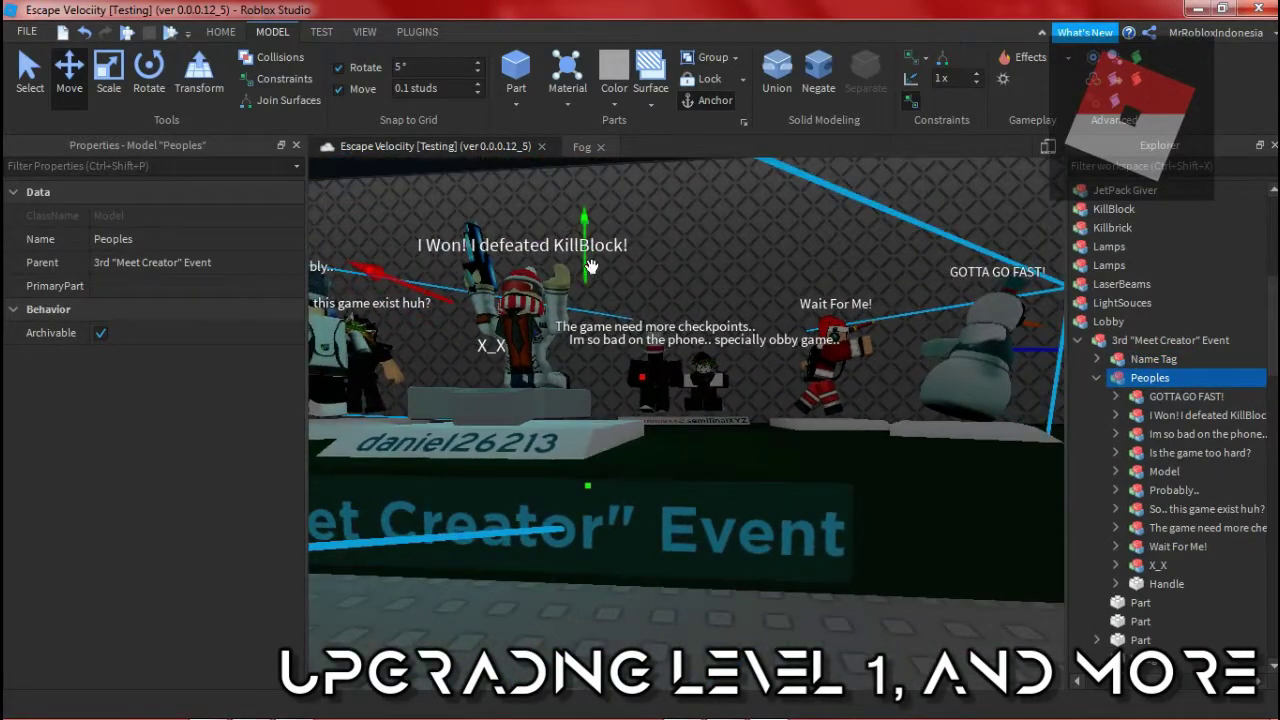
{"action": "scroll", "coordinate": [683, 297], "scroll_direction": "up", "scroll_amount": 4}
{"action": "scroll", "coordinate": [683, 297], "scroll_direction": "down", "scroll_amount": 8}
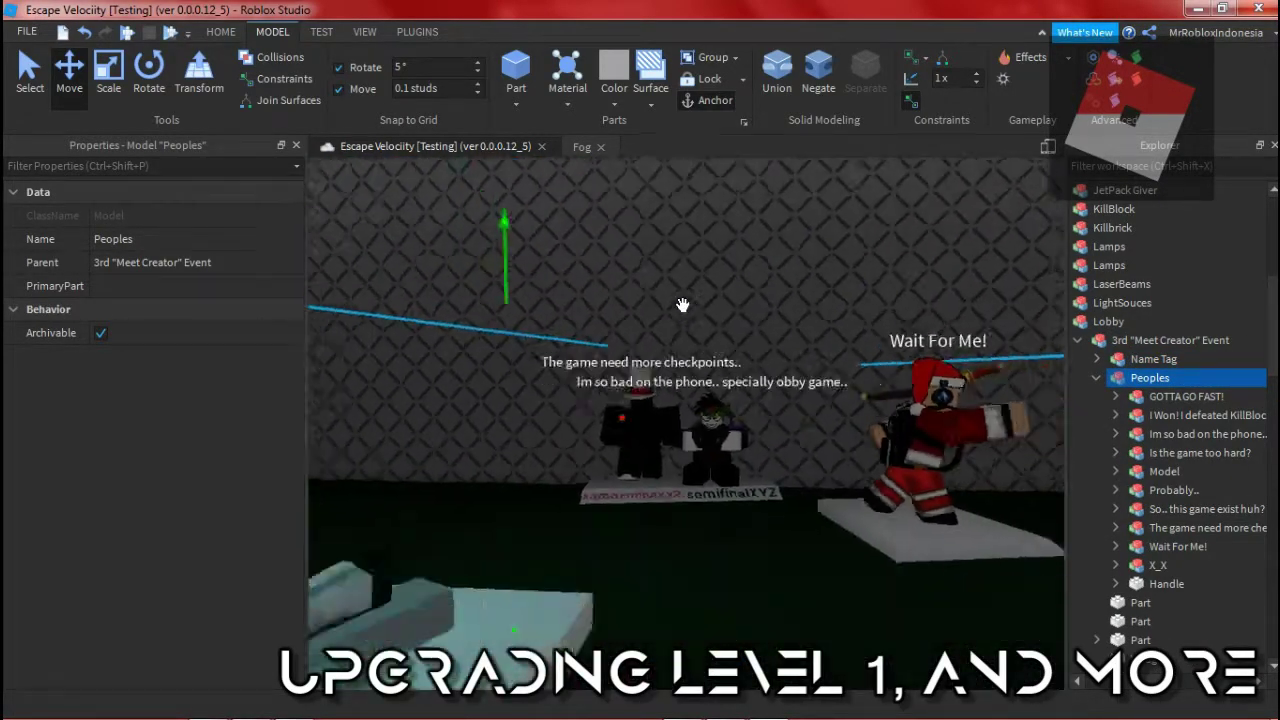
{"action": "right_click_drag", "start_coordinate": [690, 318], "coordinate": [700, 318]}
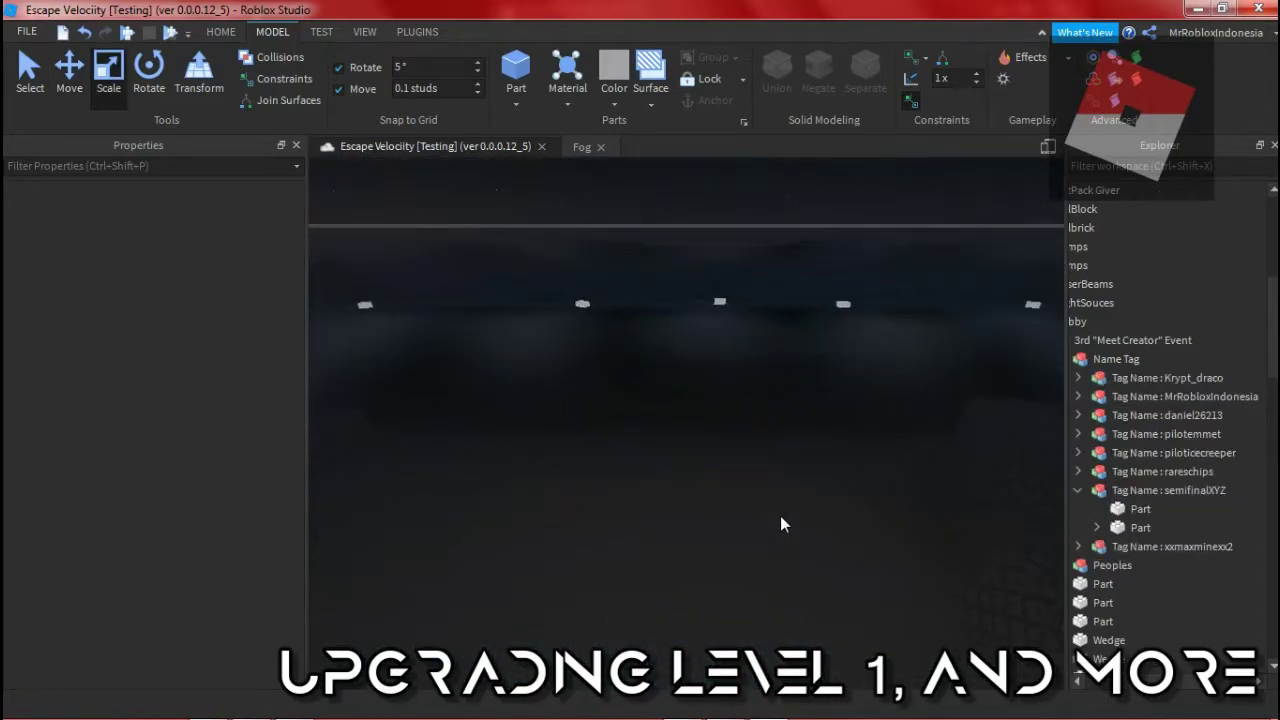
Step: Insert a new block part on the lobby floor for the teleport pad and stretch it longer and wider
{"action": "key", "text": "w"}
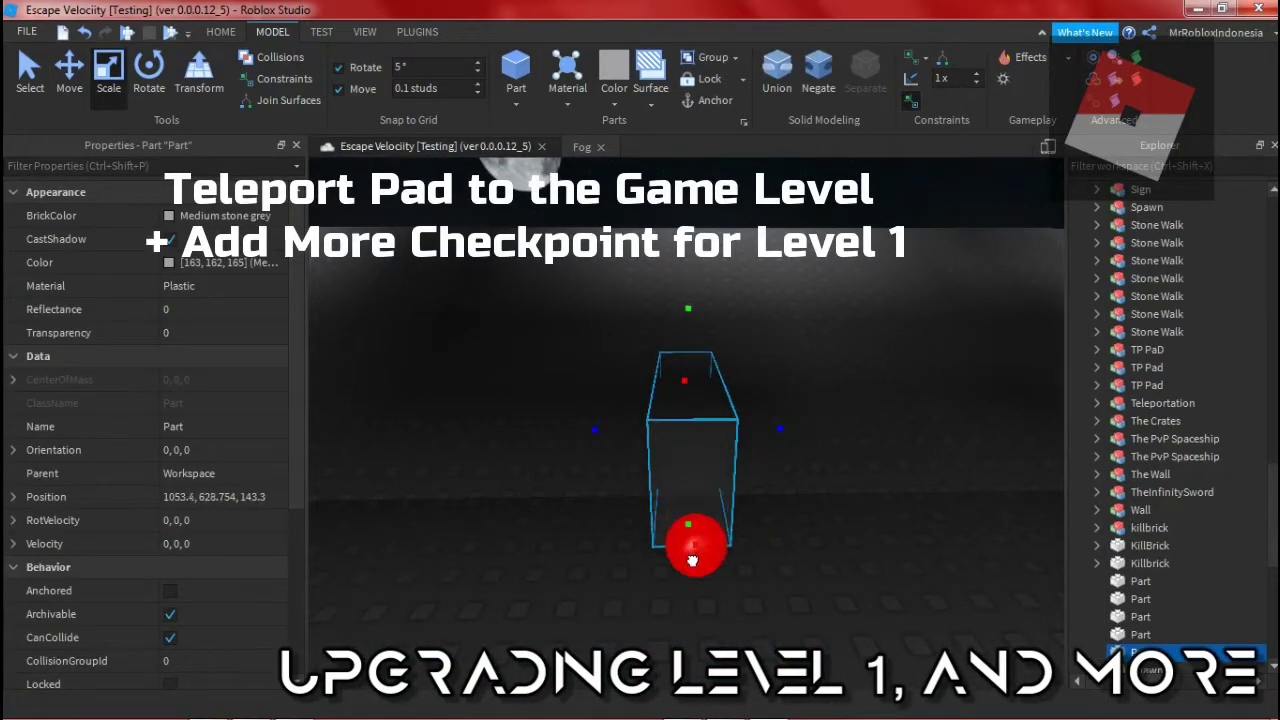
{"action": "left_click_drag", "start_coordinate": [692, 560], "coordinate": [698, 600]}
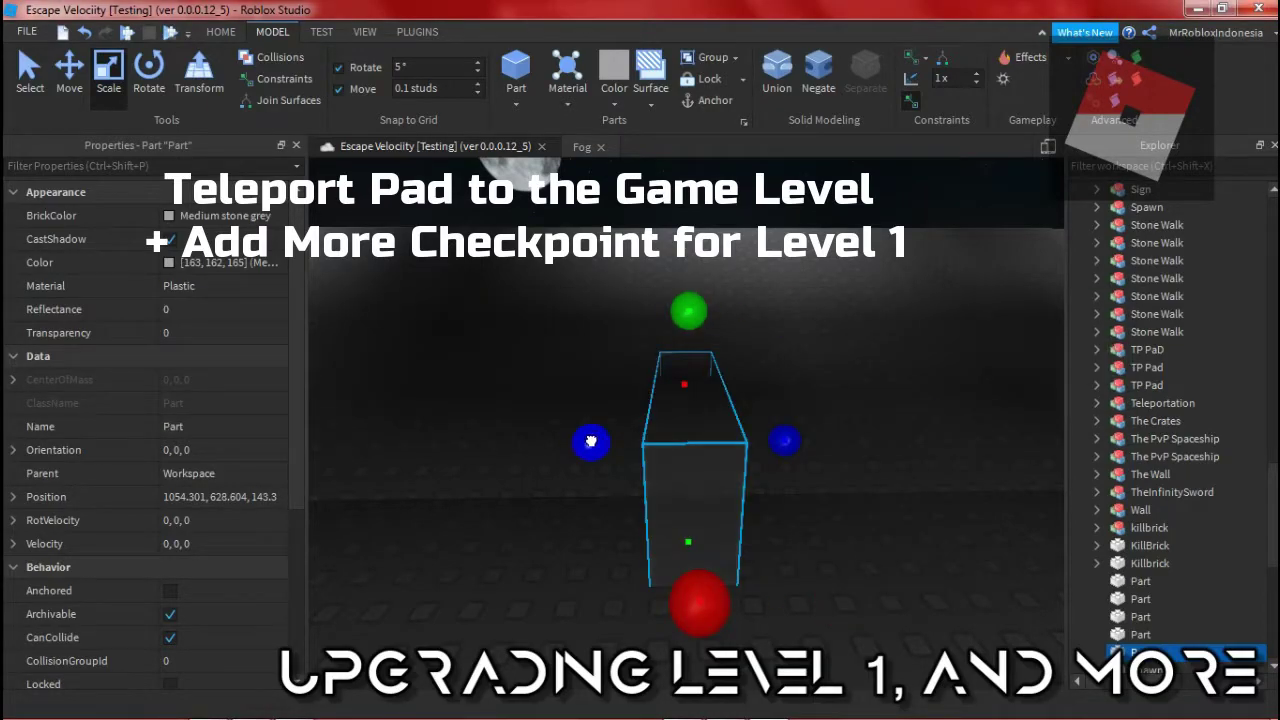
{"action": "left_click_drag", "start_coordinate": [593, 441], "coordinate": [471, 429]}
{"action": "scroll", "coordinate": [843, 443], "scroll_direction": "up", "scroll_amount": 10}
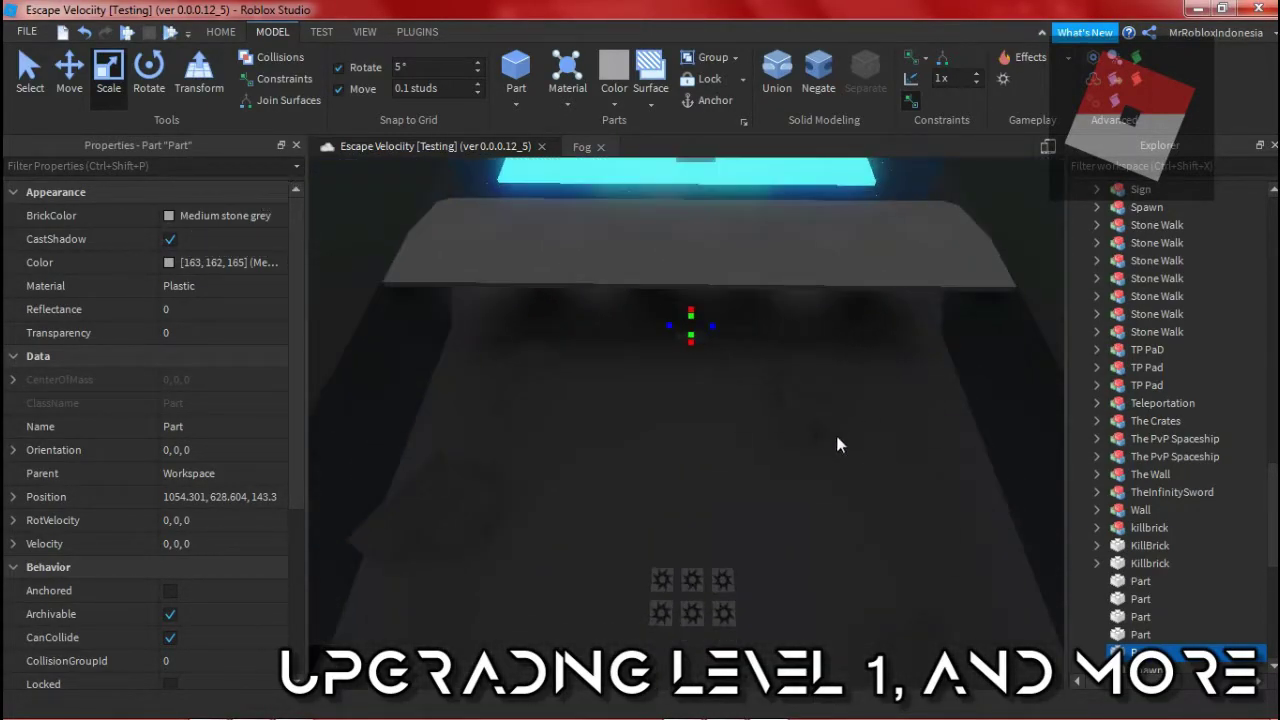
Step: Make the block an anchored Neon part with colour 90, 216, 255, reflectance 1 and transparency 0.9
{"action": "scroll", "coordinate": [760, 331], "scroll_direction": "down", "scroll_amount": 5}
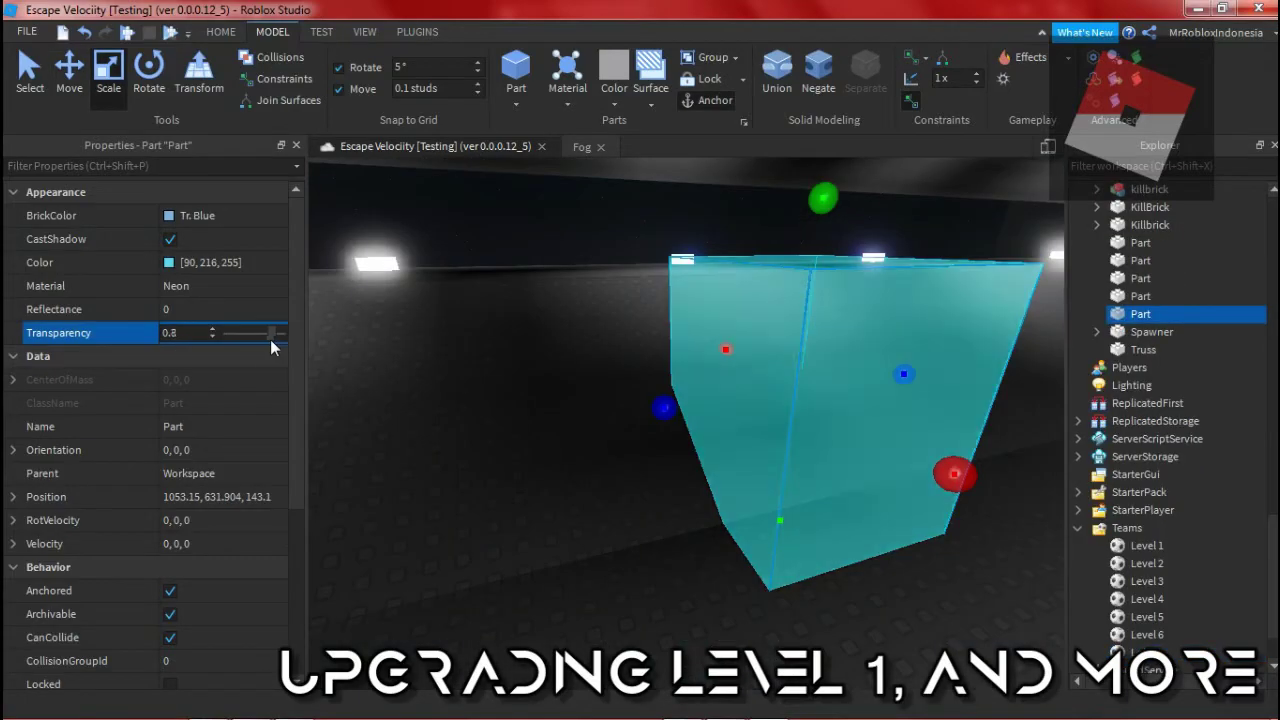
{"action": "left_click_drag", "start_coordinate": [270, 339], "coordinate": [279, 340]}
{"action": "key", "text": "f"}
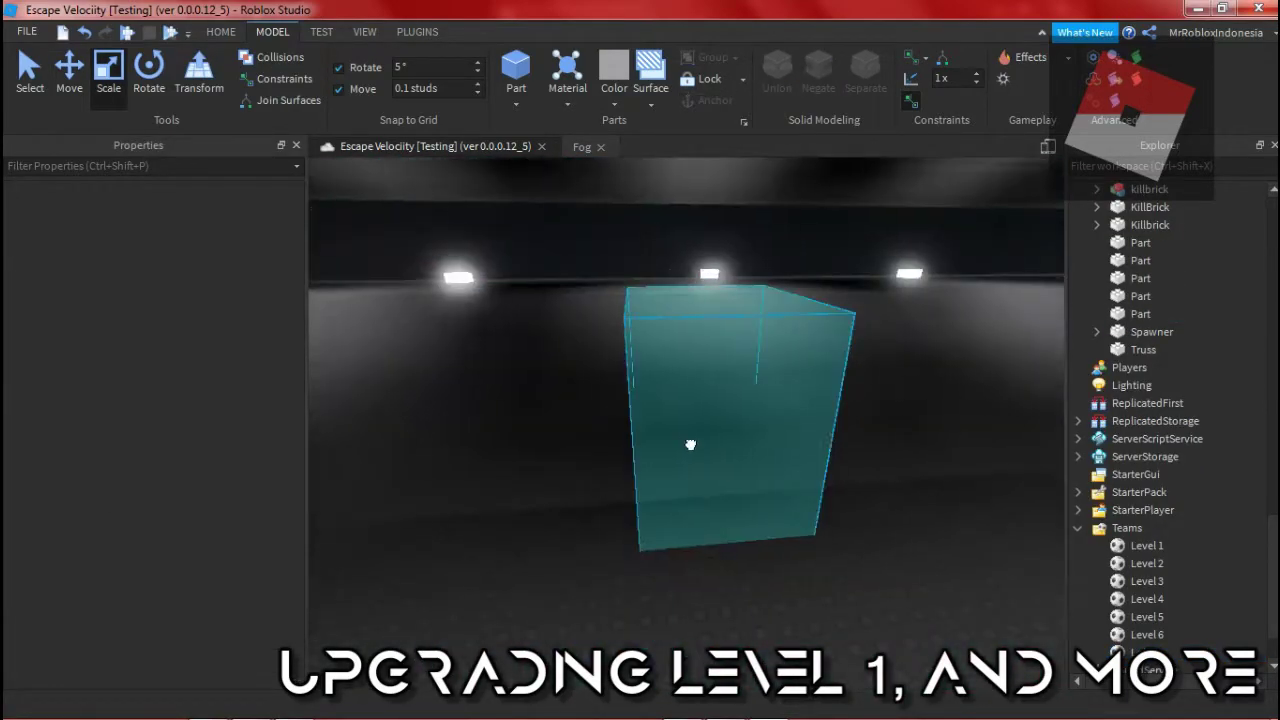
{"action": "left_click", "coordinate": [688, 446]}
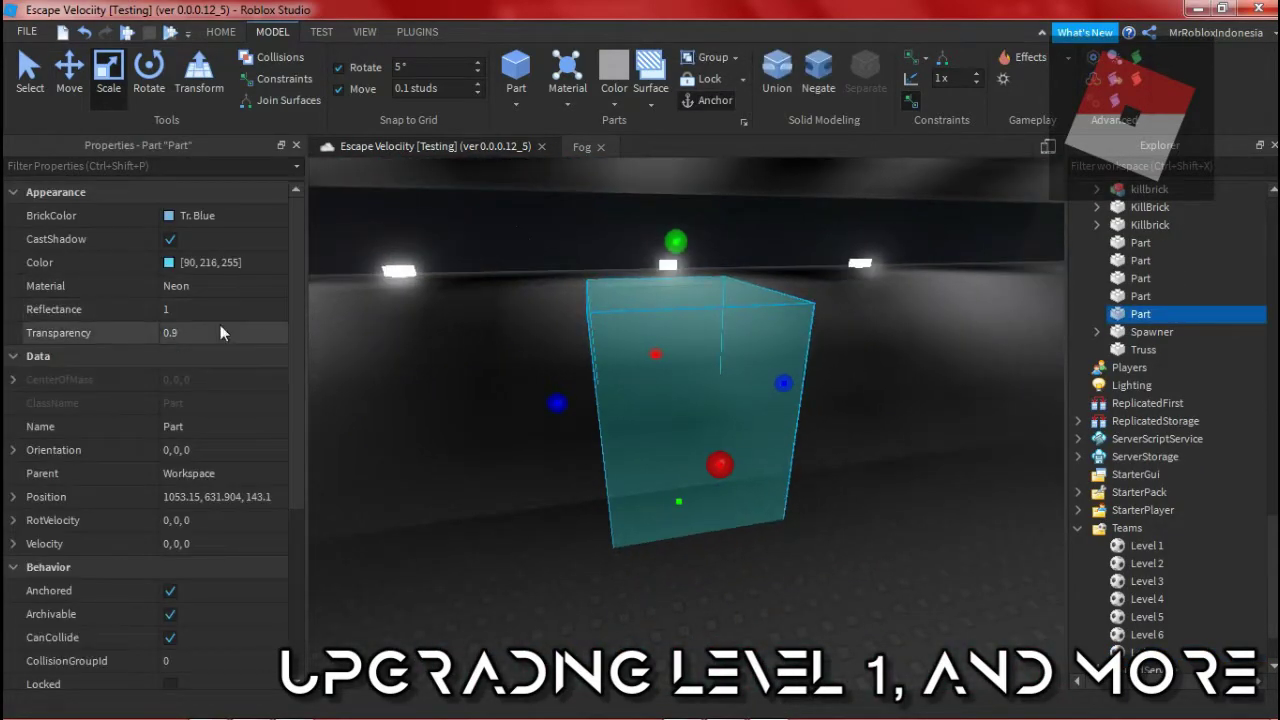
Step: Set the block's transparency to 0.8, tilt the small neon slab to -30° about Z and shift it onto the floor at the block's base
{"action": "left_click_drag", "start_coordinate": [279, 336], "coordinate": [269, 343]}
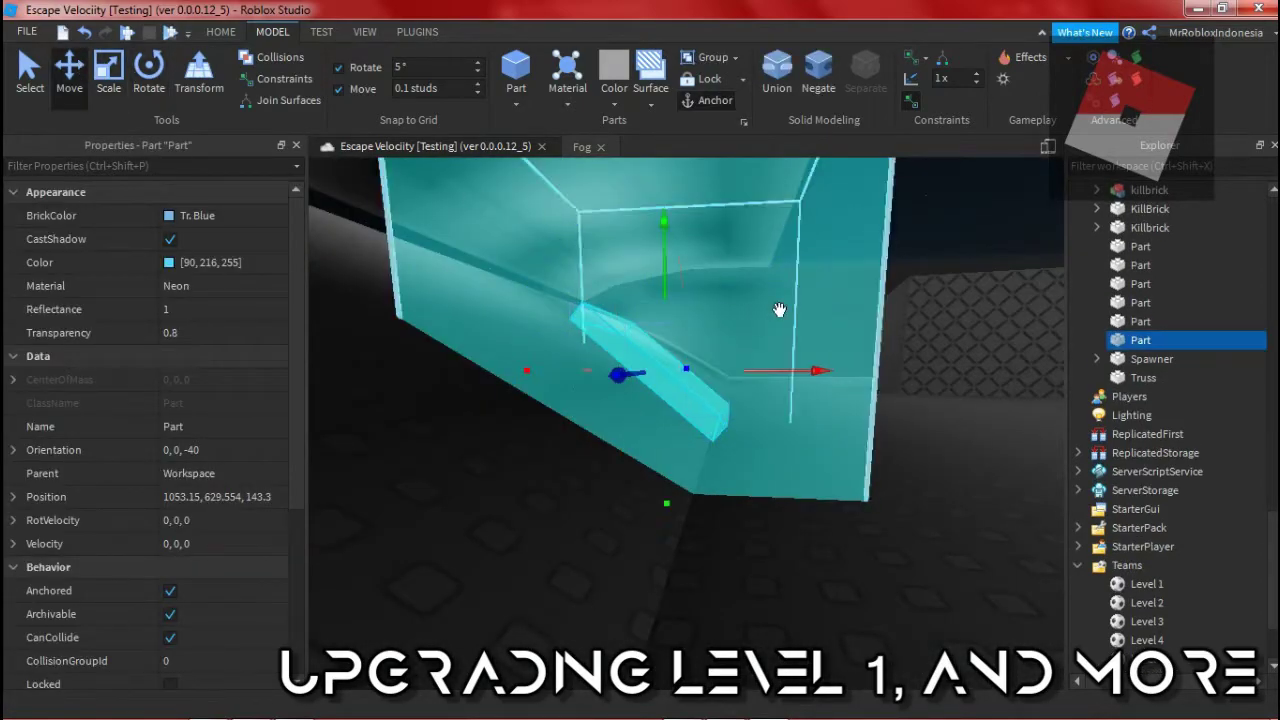
{"action": "key", "text": "ctrl+2"}
{"action": "left_click_drag", "start_coordinate": [649, 229], "coordinate": [632, 231]}
{"action": "key", "text": "ctrl+4"}
{"action": "key", "text": "ctrl+2"}
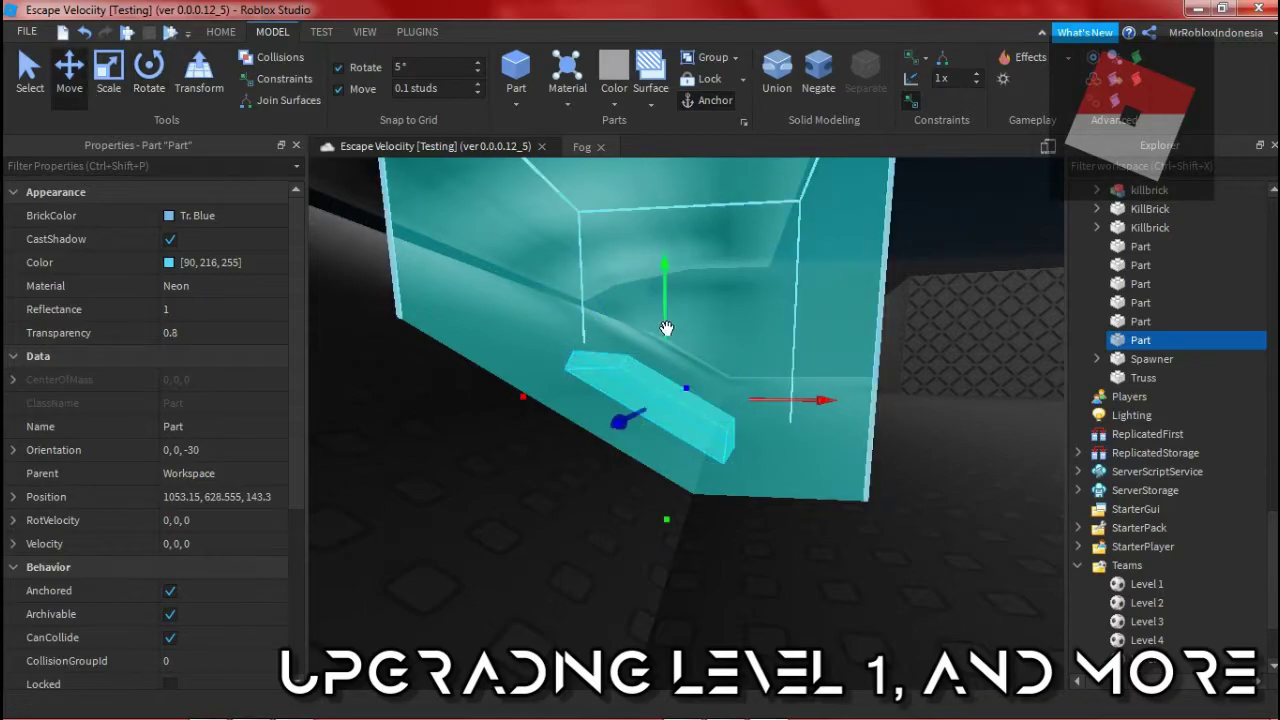
{"action": "right_click_drag", "start_coordinate": [780, 405], "coordinate": [788, 383]}
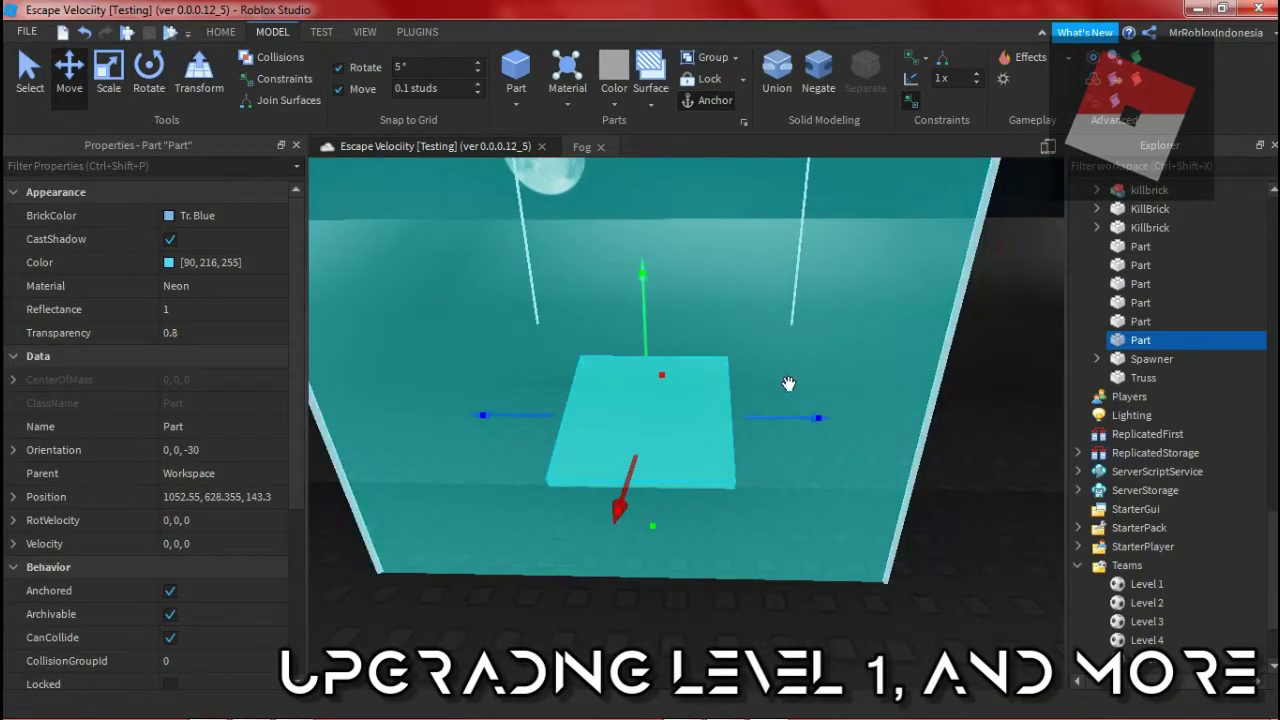
{"action": "left_click_drag", "start_coordinate": [633, 552], "coordinate": [633, 588]}
Step: Make the large teleport block Plastic with reflectance 0 and collision off, and adjust the transparency of the slab and block
{"action": "left_click_drag", "start_coordinate": [234, 335], "coordinate": [255, 336]}
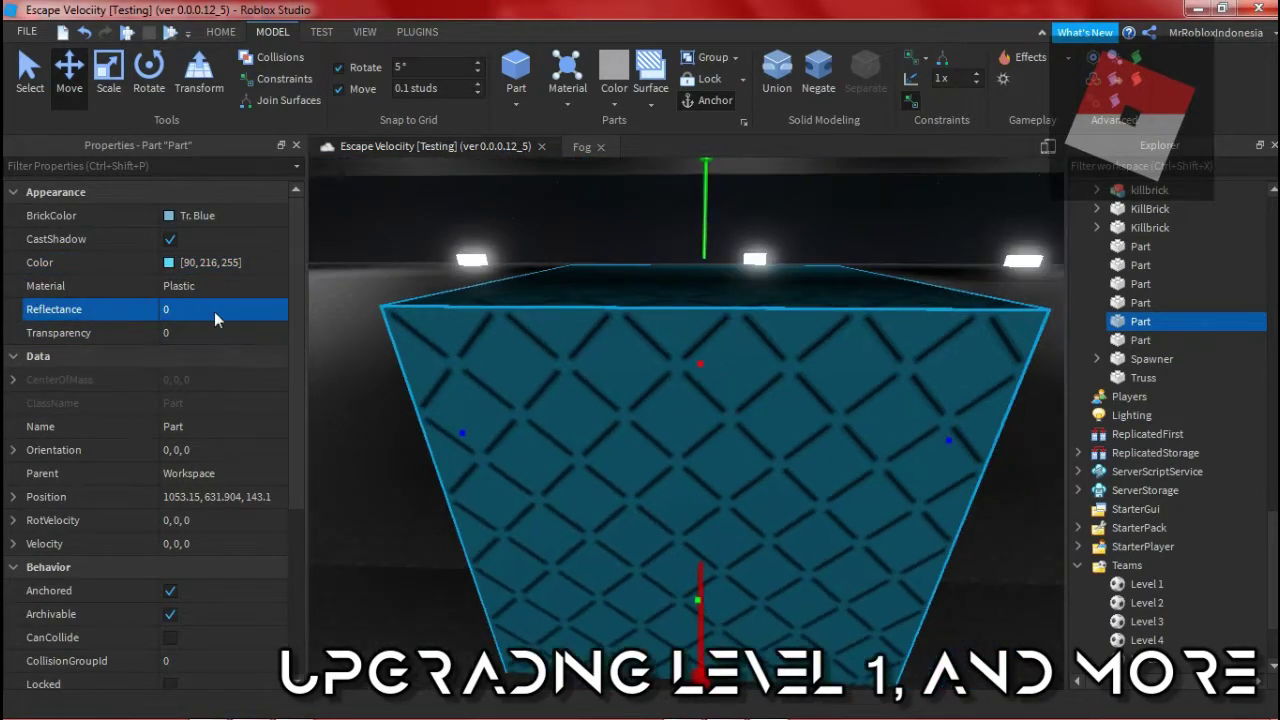
{"action": "mouse_move", "coordinate": [224, 334]}
{"action": "left_mouse_down"}
{"action": "mouse_move", "coordinate": [262, 338]}
{"action": "mouse_move", "coordinate": [248, 341]}
{"action": "left_mouse_up"}
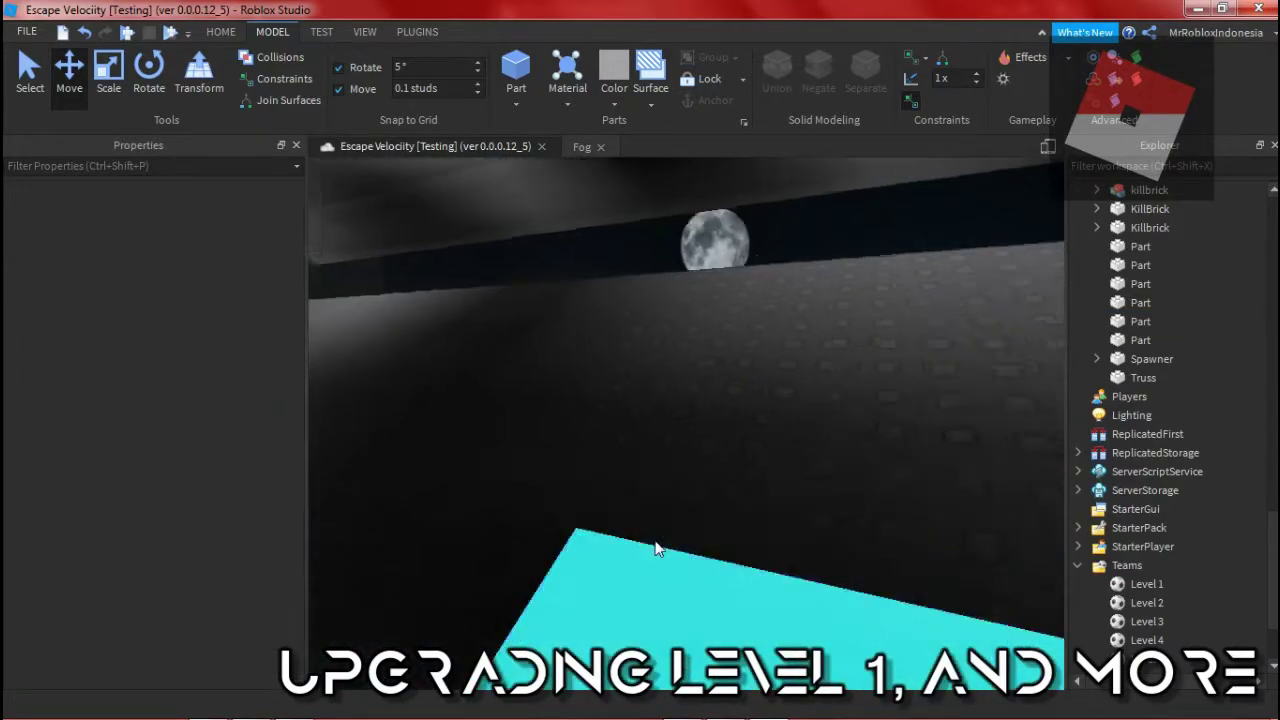
Step: Give the SpawnLocation in the Level 1 model the Pearl team colour, checking it against the Level 1 team
{"action": "scroll", "coordinate": [654, 543], "scroll_direction": "up", "scroll_amount": 3}
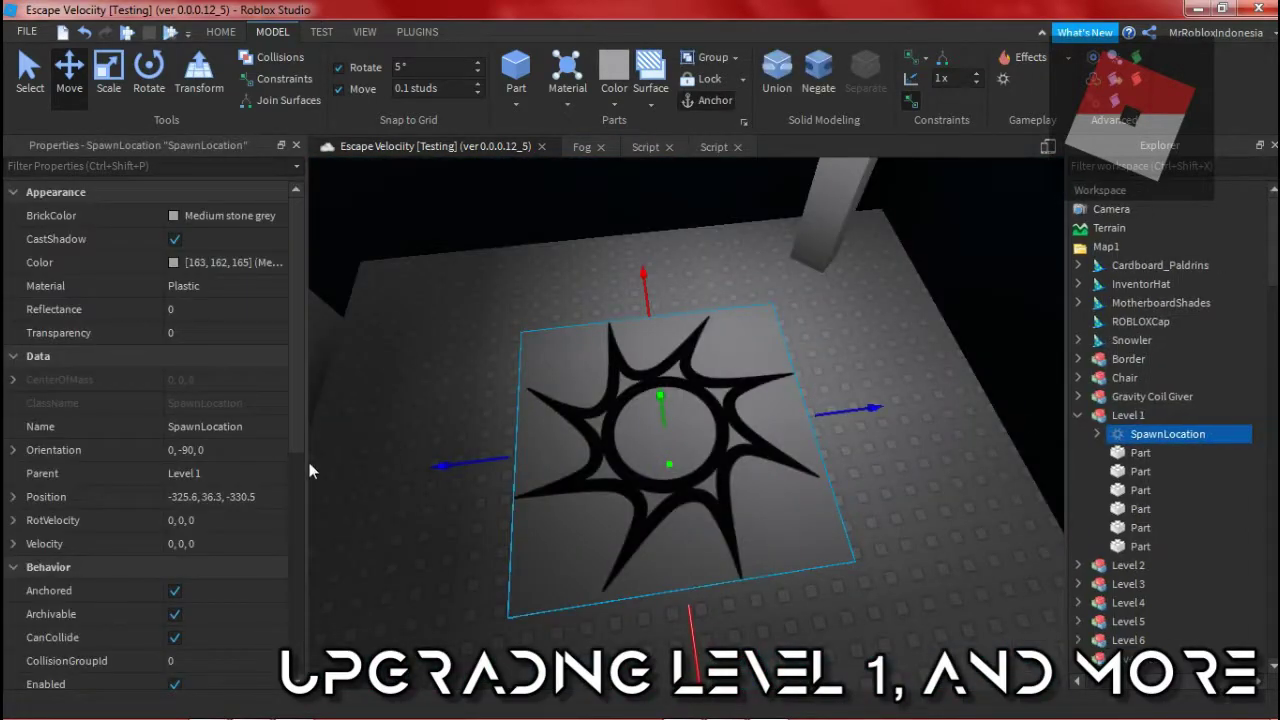
{"action": "scroll", "coordinate": [165, 470], "scroll_direction": "down", "scroll_amount": 5}
{"action": "left_click", "coordinate": [220, 450]}
{"action": "left_click", "coordinate": [171, 251]}
{"action": "scroll", "coordinate": [1089, 494], "scroll_direction": "down", "scroll_amount": 10}
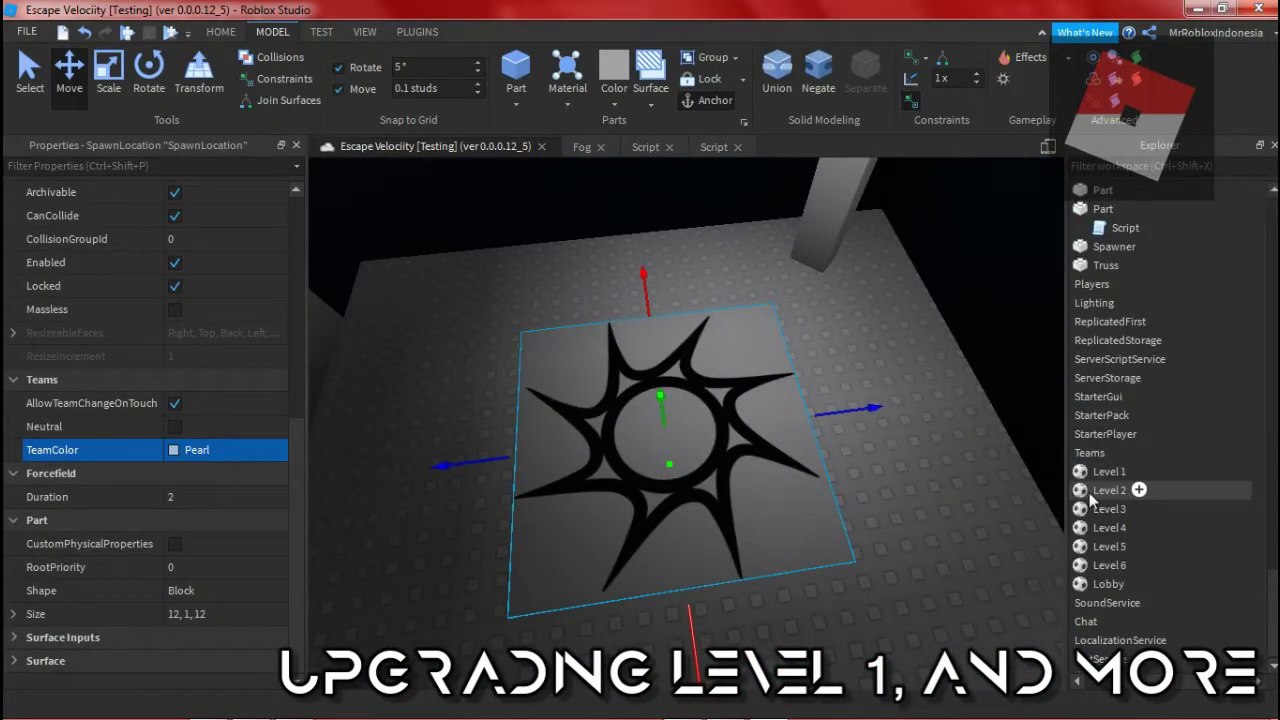
{"action": "left_click", "coordinate": [1105, 471]}
{"action": "scroll", "coordinate": [1150, 450], "scroll_direction": "up", "scroll_amount": 10}
{"action": "left_click", "coordinate": [1168, 434]}
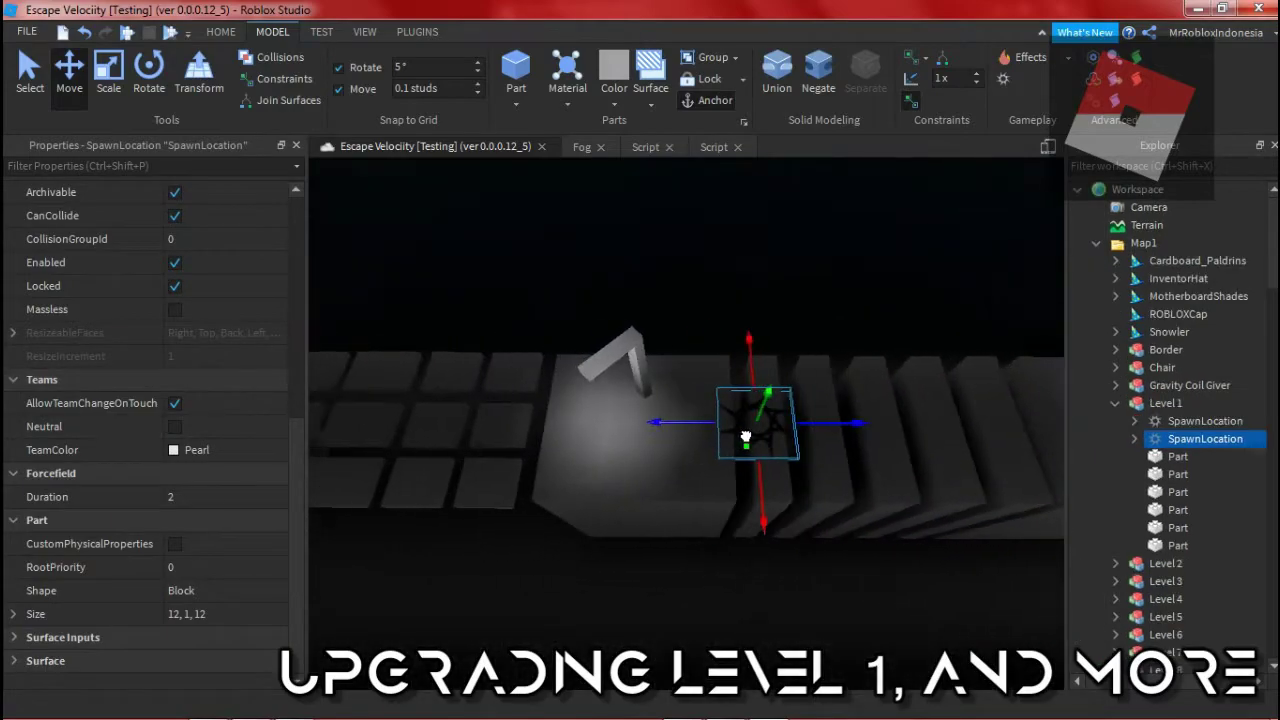
Step: Move the copied Level 1 spawn location along the level's path and duplicate it for another platform
{"action": "left_click_drag", "start_coordinate": [833, 428], "coordinate": [678, 418]}
{"action": "right_click_drag", "start_coordinate": [678, 418], "coordinate": [703, 466]}
{"action": "key", "text": "ctrl+d"}
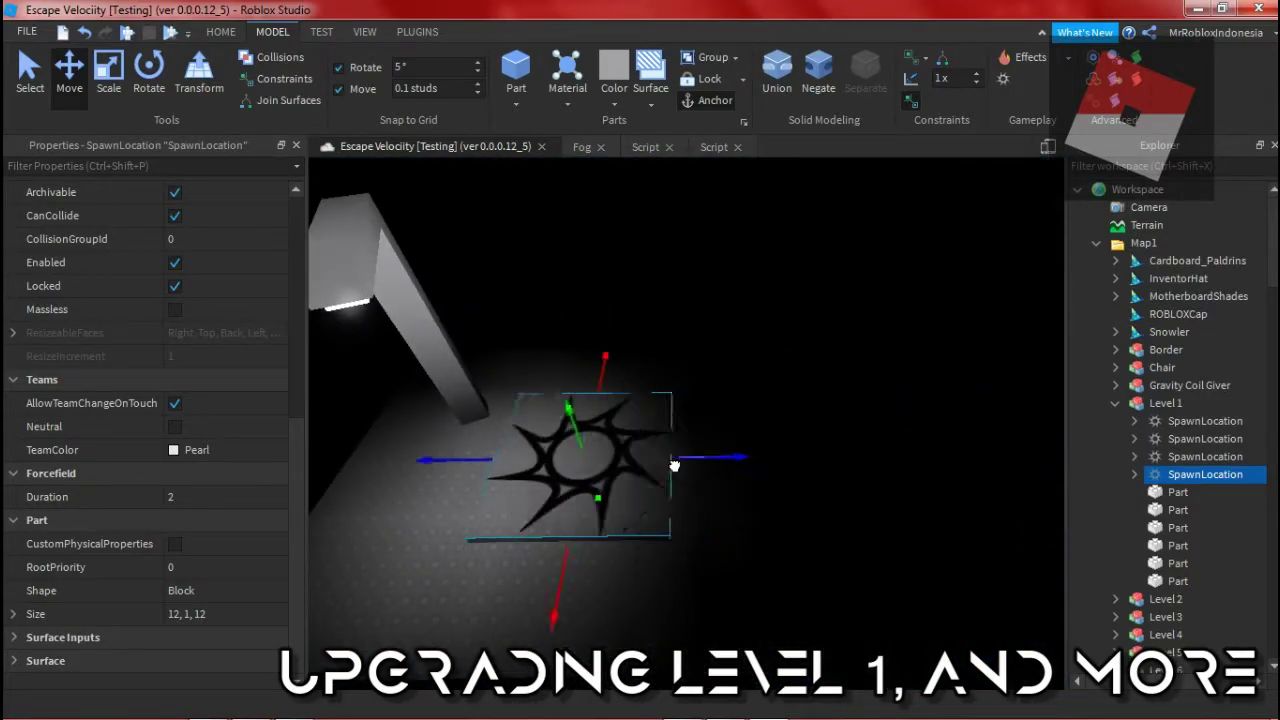
{"action": "key", "text": "f"}
{"action": "right_click_drag", "start_coordinate": [859, 397], "coordinate": [783, 400]}
Step: Insert an anchored part over the spawn location, scale it into a thin wide plate and sink it into the spawn plate
{"action": "scroll", "coordinate": [769, 398], "scroll_direction": "down", "scroll_amount": 5}
{"action": "scroll", "coordinate": [770, 399], "scroll_direction": "up", "scroll_amount": 5}
{"action": "scroll", "coordinate": [770, 399], "scroll_direction": "down", "scroll_amount": 10}
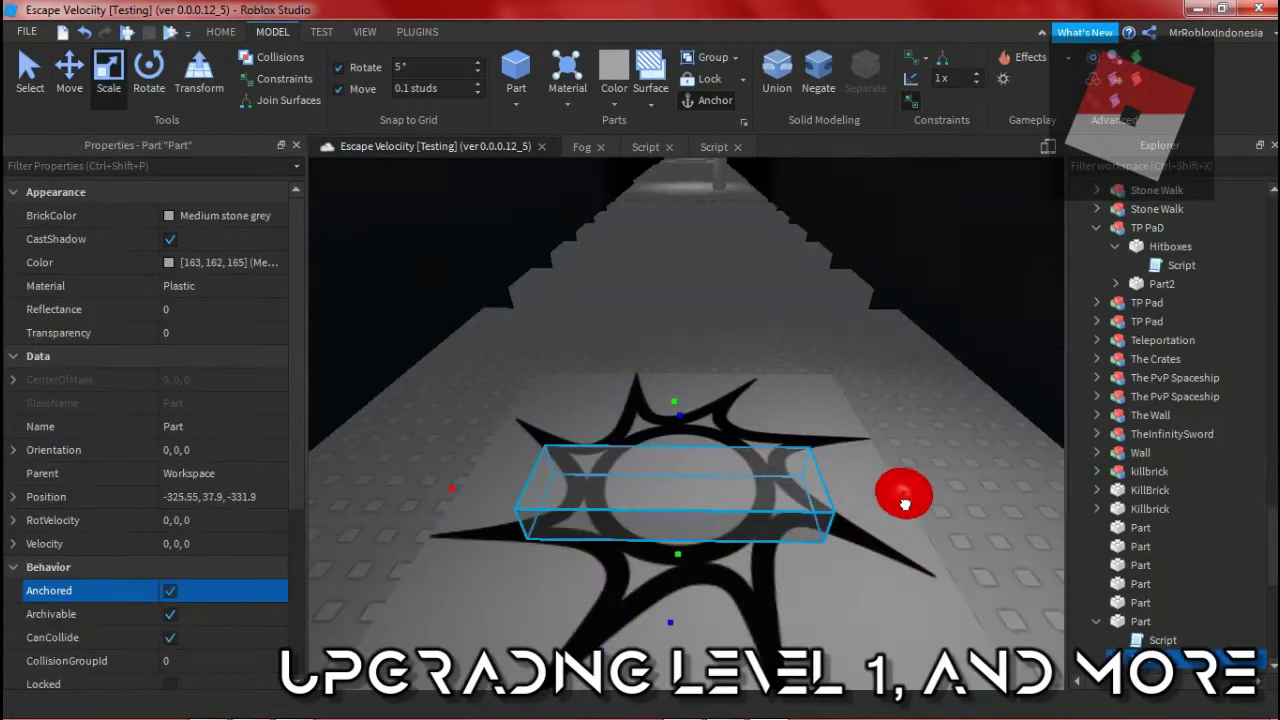
{"action": "right_click_drag", "start_coordinate": [829, 497], "coordinate": [757, 340]}
{"action": "left_click_drag", "start_coordinate": [658, 449], "coordinate": [660, 430]}
{"action": "right_click_drag", "start_coordinate": [700, 400], "coordinate": [700, 440]}
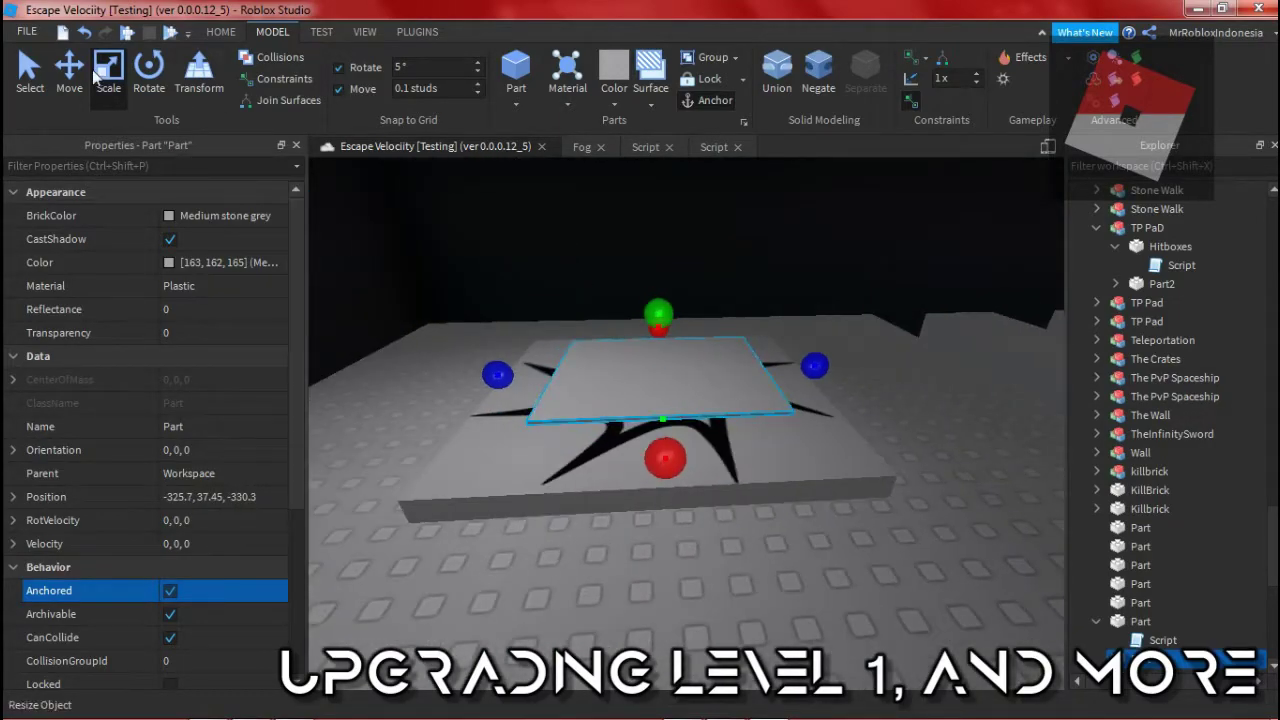
{"action": "left_click", "coordinate": [69, 72]}
{"action": "right_click_drag", "start_coordinate": [687, 203], "coordinate": [560, 340]}
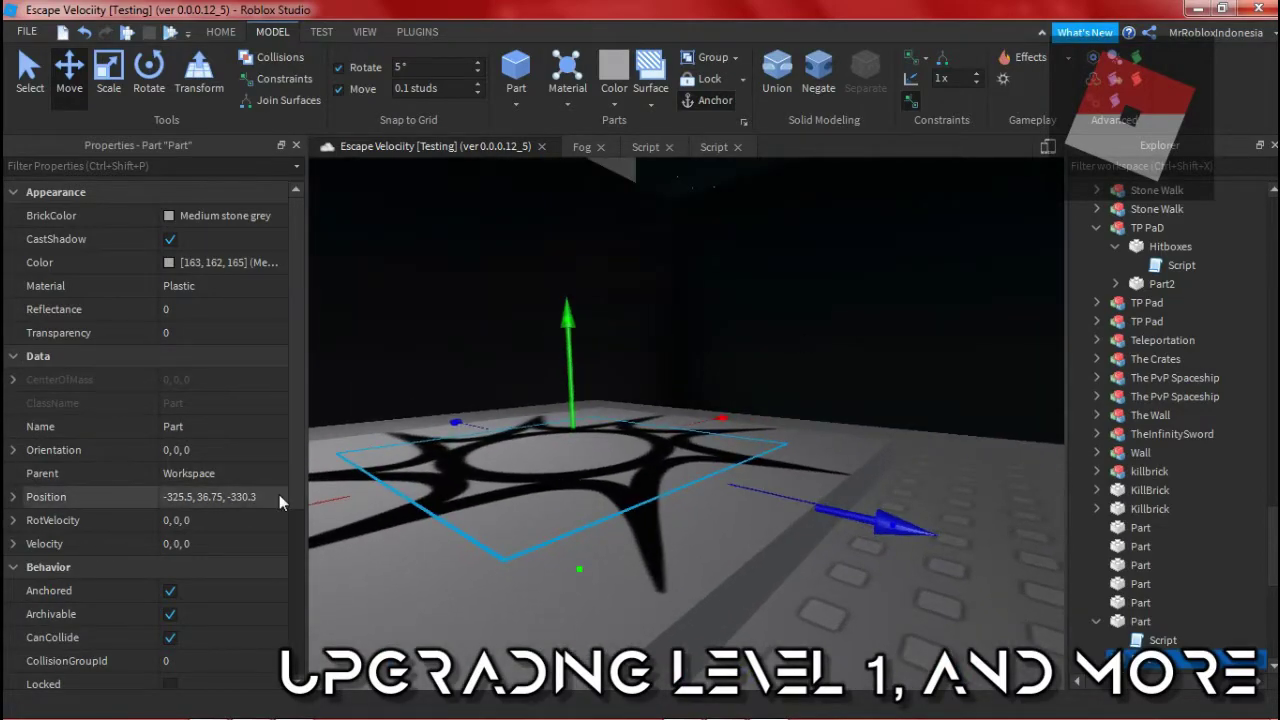
Step: Set the thin plate's transparency to 1, name it Part2 and group it with the scripted teleport part as Tp Pad Lobby
{"action": "scroll", "coordinate": [1205, 442], "scroll_direction": "down", "scroll_amount": 3}
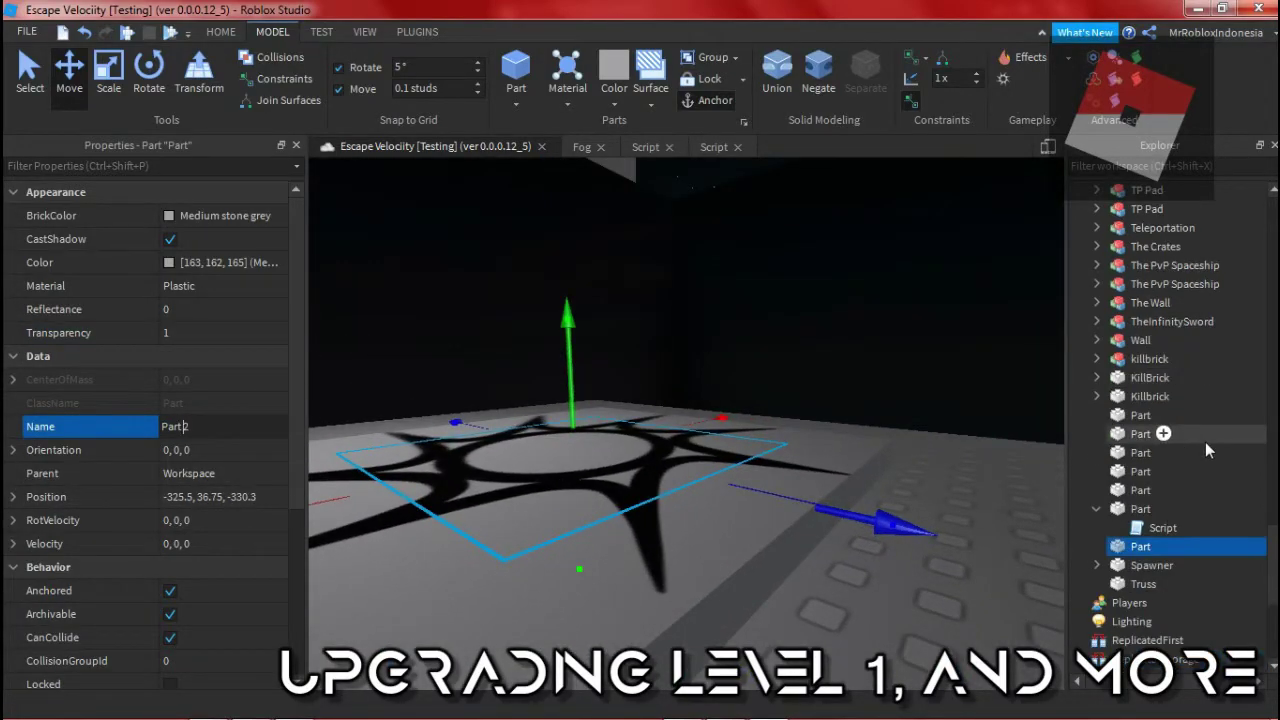
{"action": "double_click", "coordinate": [1163, 525]}
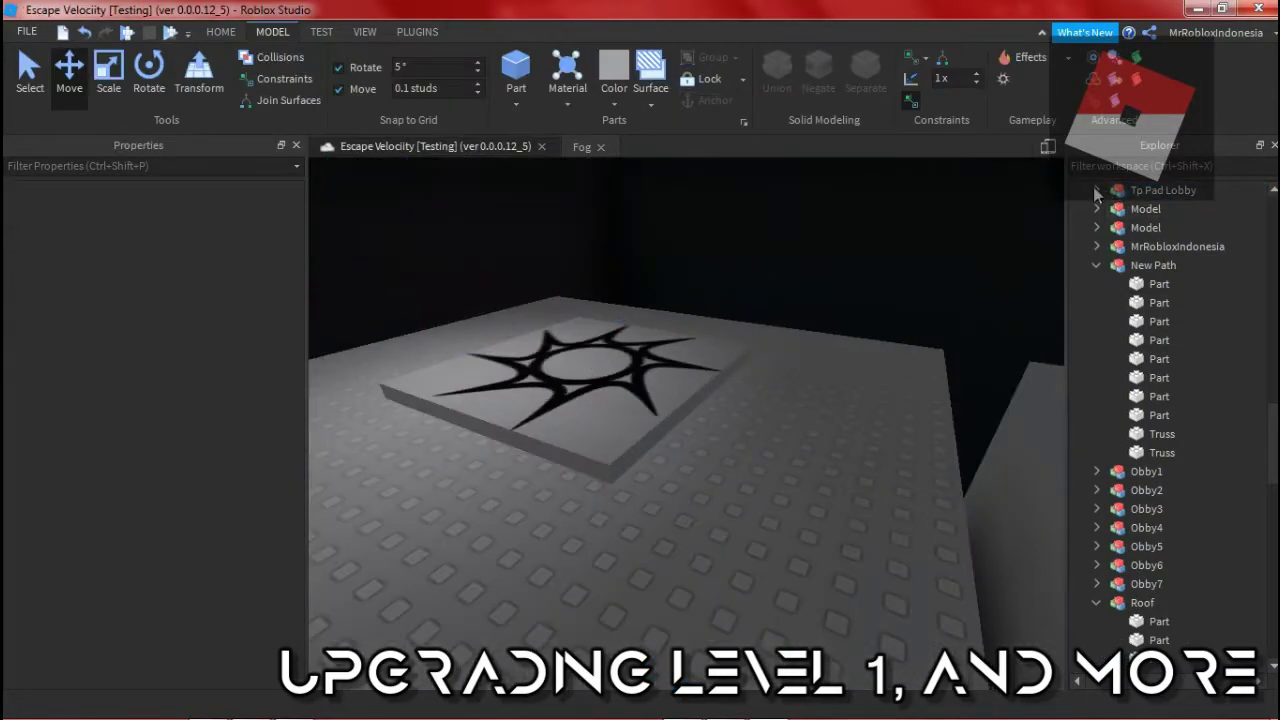
{"action": "left_click", "coordinate": [1077, 190]}
{"action": "left_click", "coordinate": [1139, 228]}
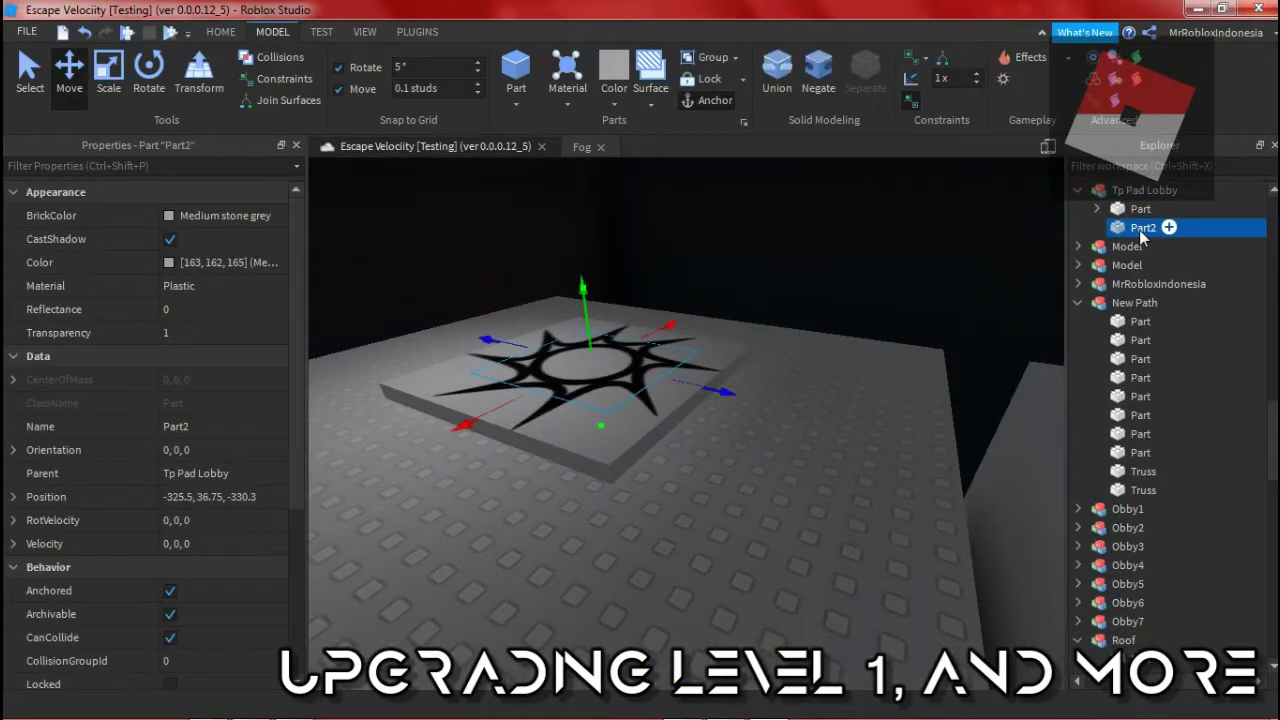
Step: Add a new script to Part2 in Tp Pad Lobby and clear its default code
{"action": "right_click", "coordinate": [1139, 230]}
{"action": "mouse_move", "coordinate": [1115, 346]}
{"action": "left_click", "coordinate": [734, 362]}
{"action": "key", "text": "ctrl+a"}
{"action": "key", "text": "BackSpace"}
Step: Write the touch handler script.Parent.Touched:Connect(function(hit) … end), comparing it with the existing RocketLaucher script
{"action": "type", "text": "function"}
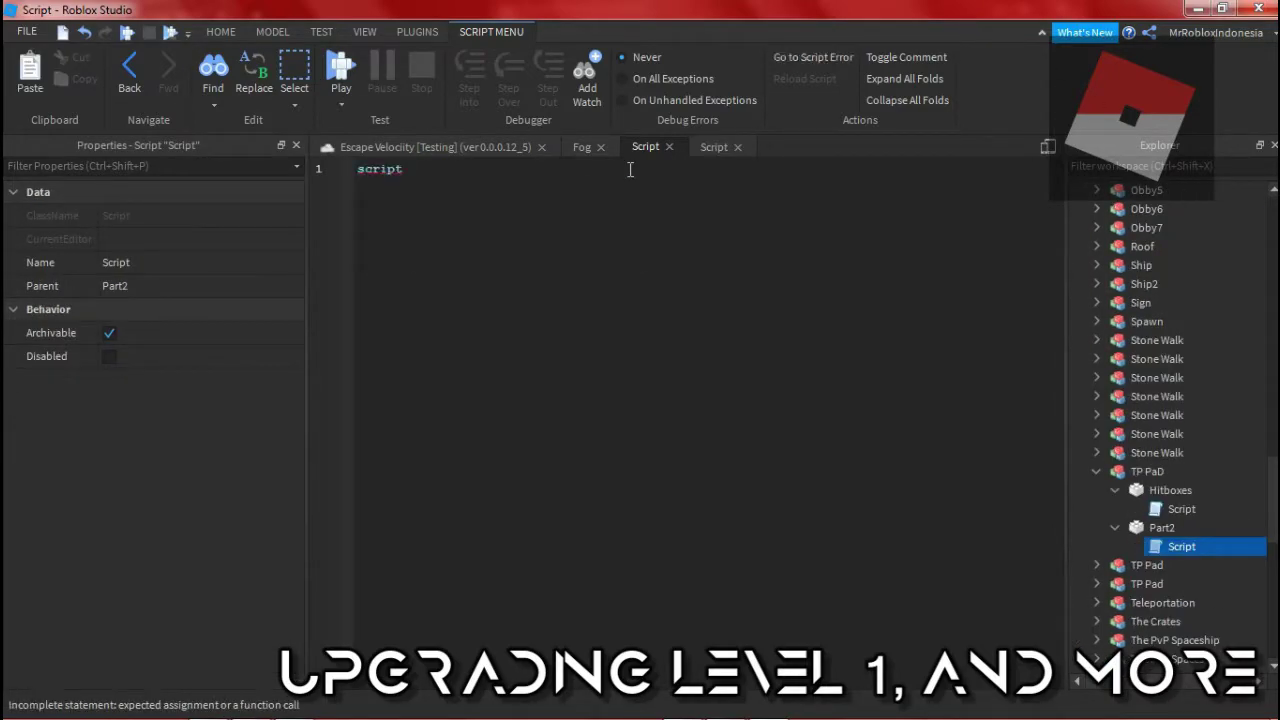
{"action": "type", "text": ".p"}
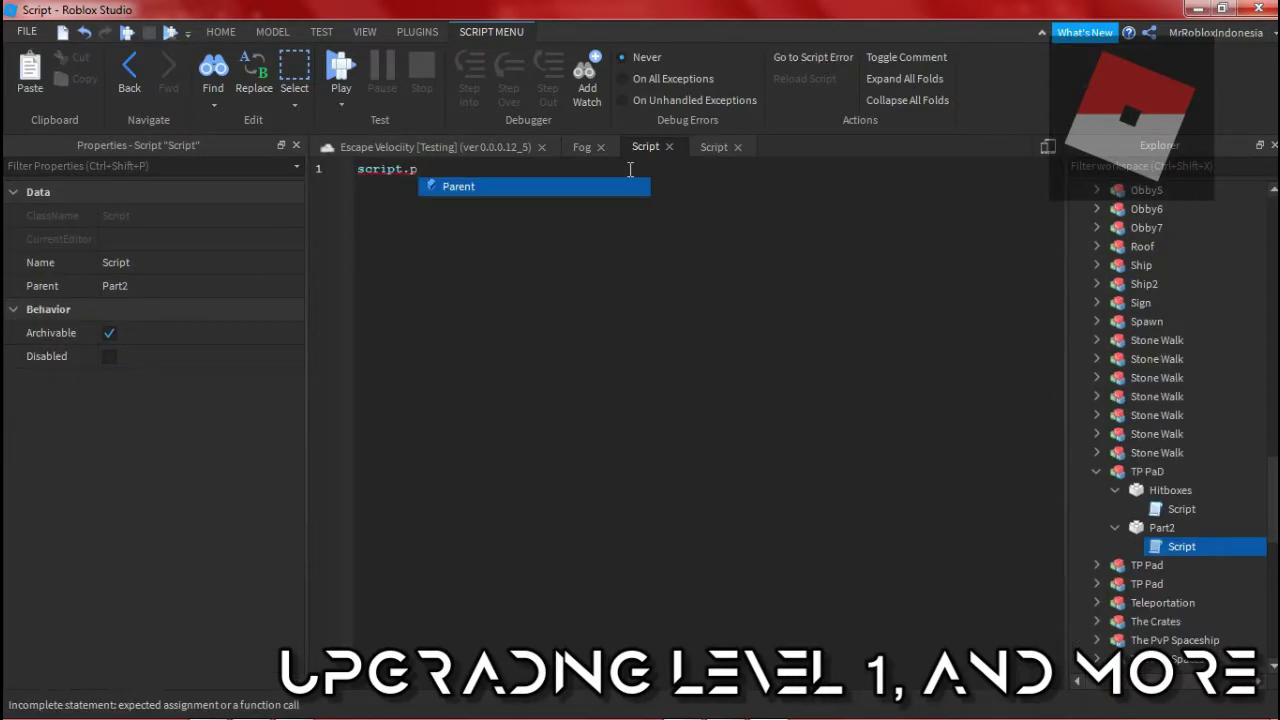
{"action": "left_click", "coordinate": [645, 147]}
{"action": "type", "text": "arent.Touched:Connect(function(h"}
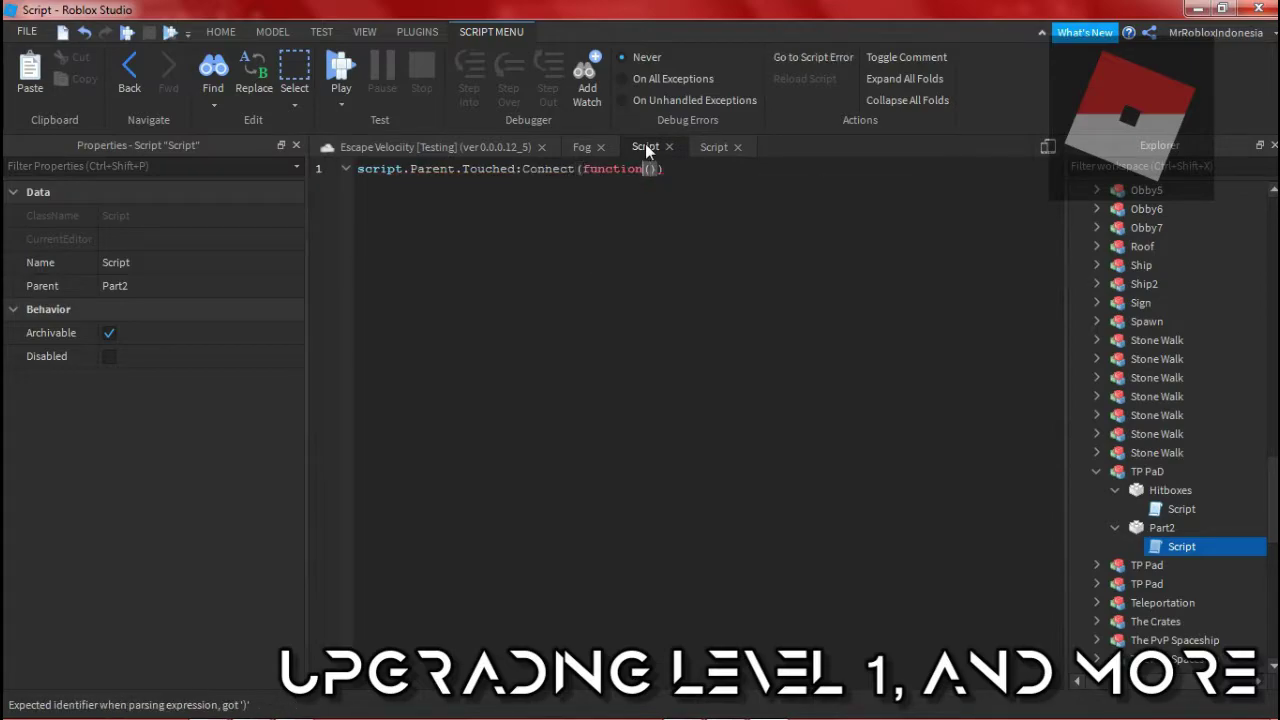
{"action": "type", "text": "it"}
{"action": "key", "text": "Return"}
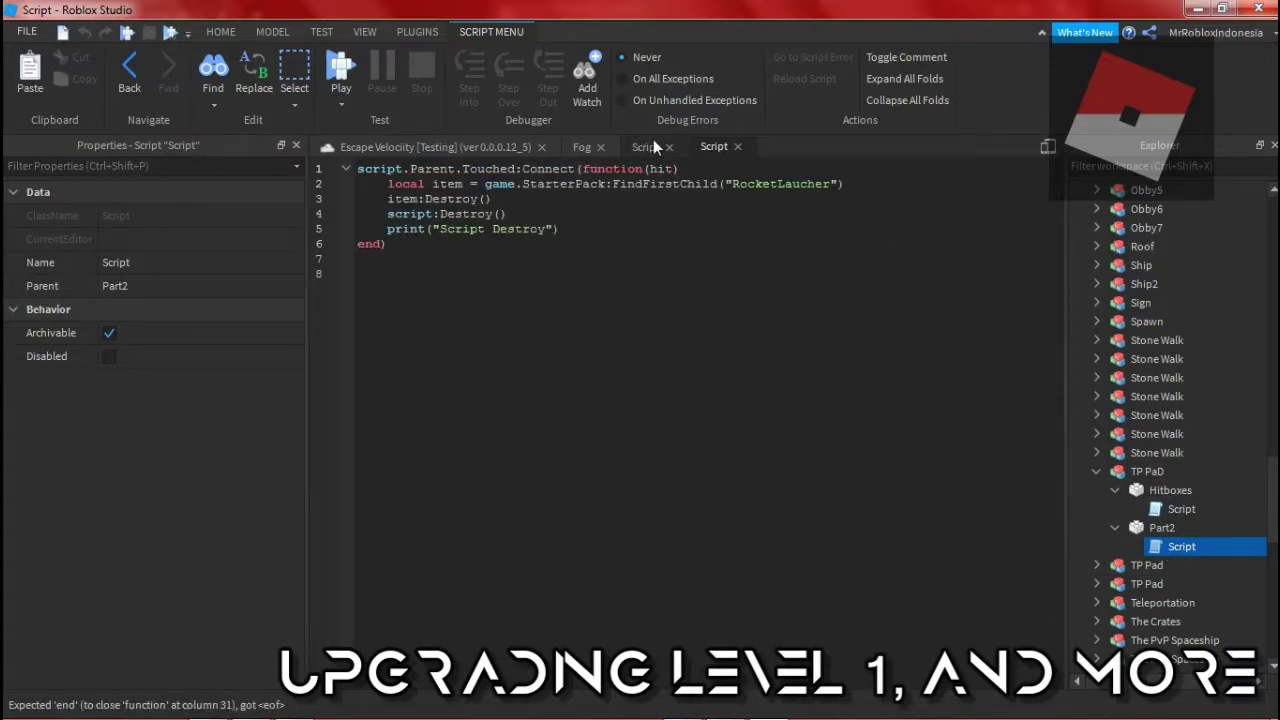
{"action": "left_click", "coordinate": [487, 152]}
{"action": "left_click", "coordinate": [645, 147]}
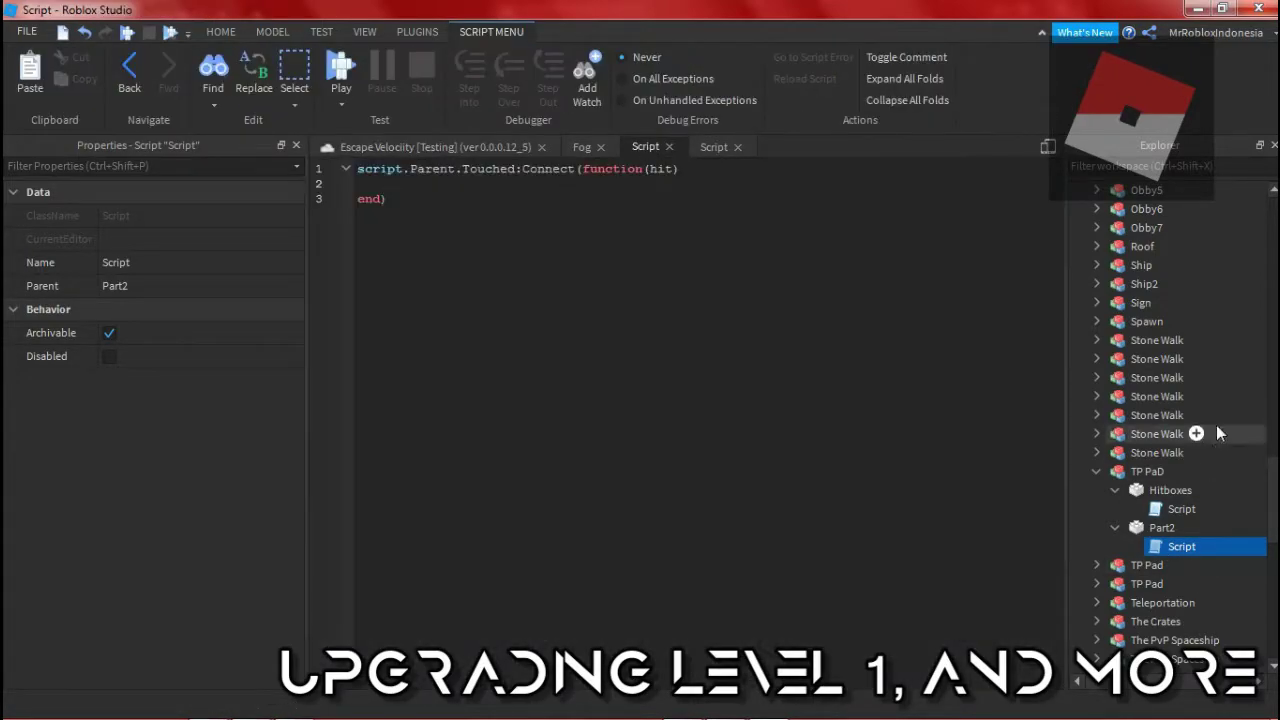
Step: Start an if condition on game.Workspace.Fog inside the handler and declare local disabledFog = Fog:Disabled above it
{"action": "scroll", "coordinate": [1260, 336], "scroll_direction": "up", "scroll_amount": 10}
{"action": "left_click", "coordinate": [1096, 246]}
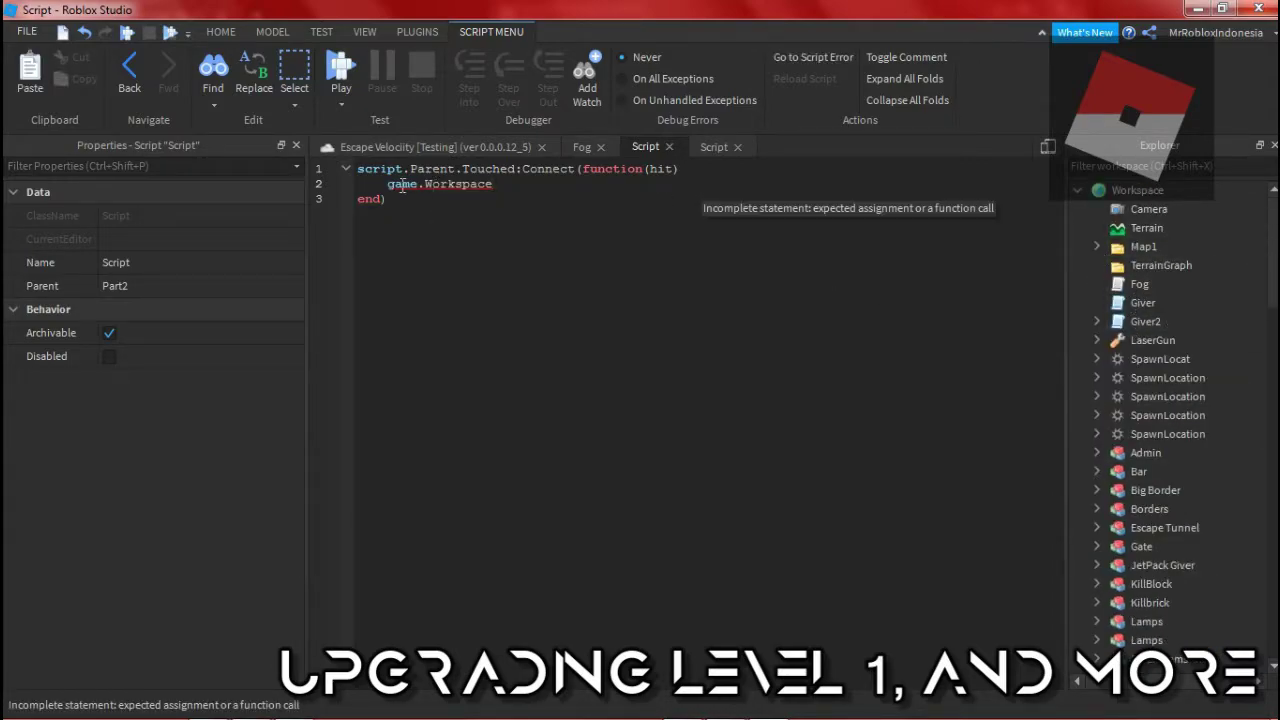
{"action": "type", "text": ".Fog == false"}
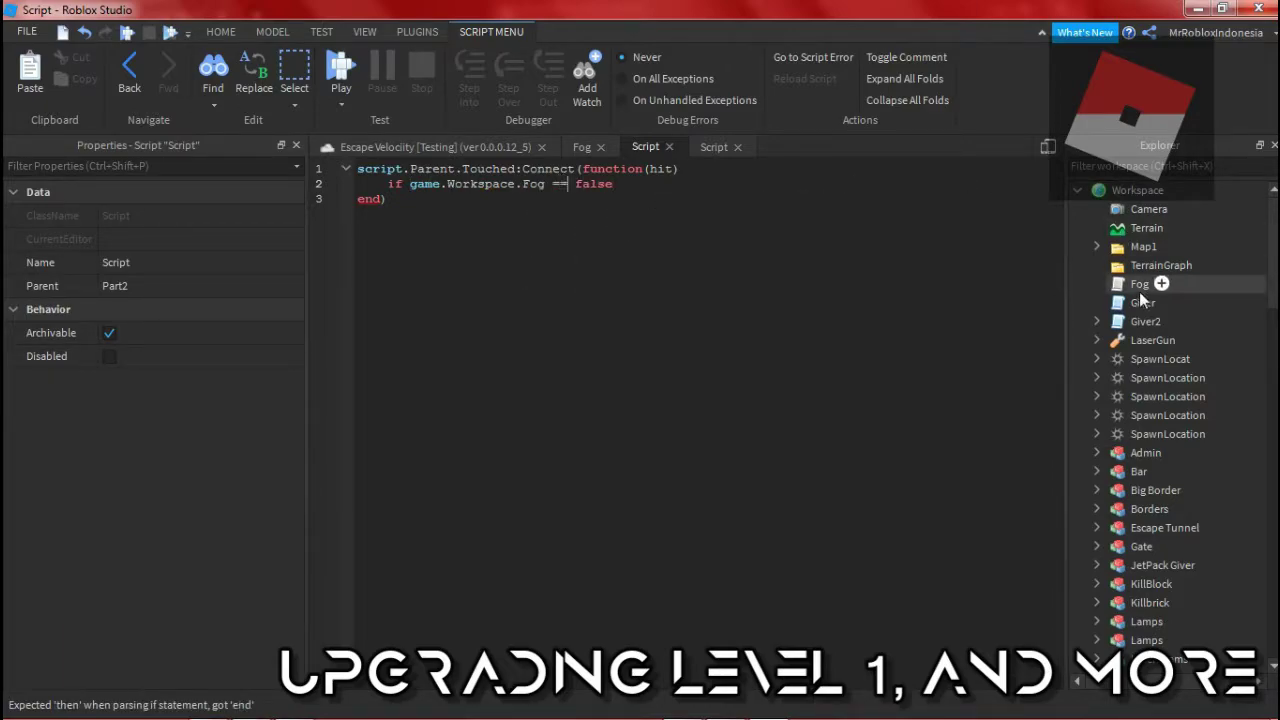
{"action": "key", "text": "BackSpace"}
{"action": "key", "text": "BackSpace"}
{"action": "type", "text": "disabledFog = Fog:Disabled"}
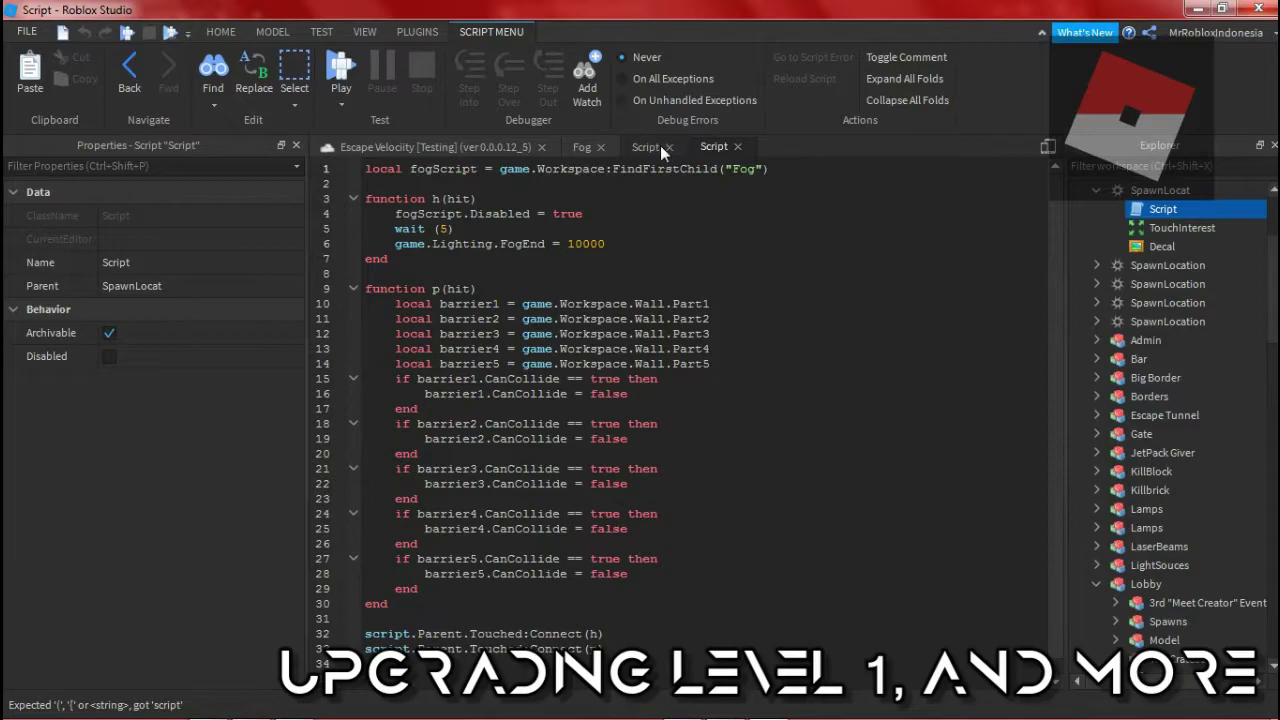
Step: Consult the other open scripts and complete the variable line as local fogScript = game.Workspace:FindFirstChild("Fog")
{"action": "left_click", "coordinate": [652, 147]}
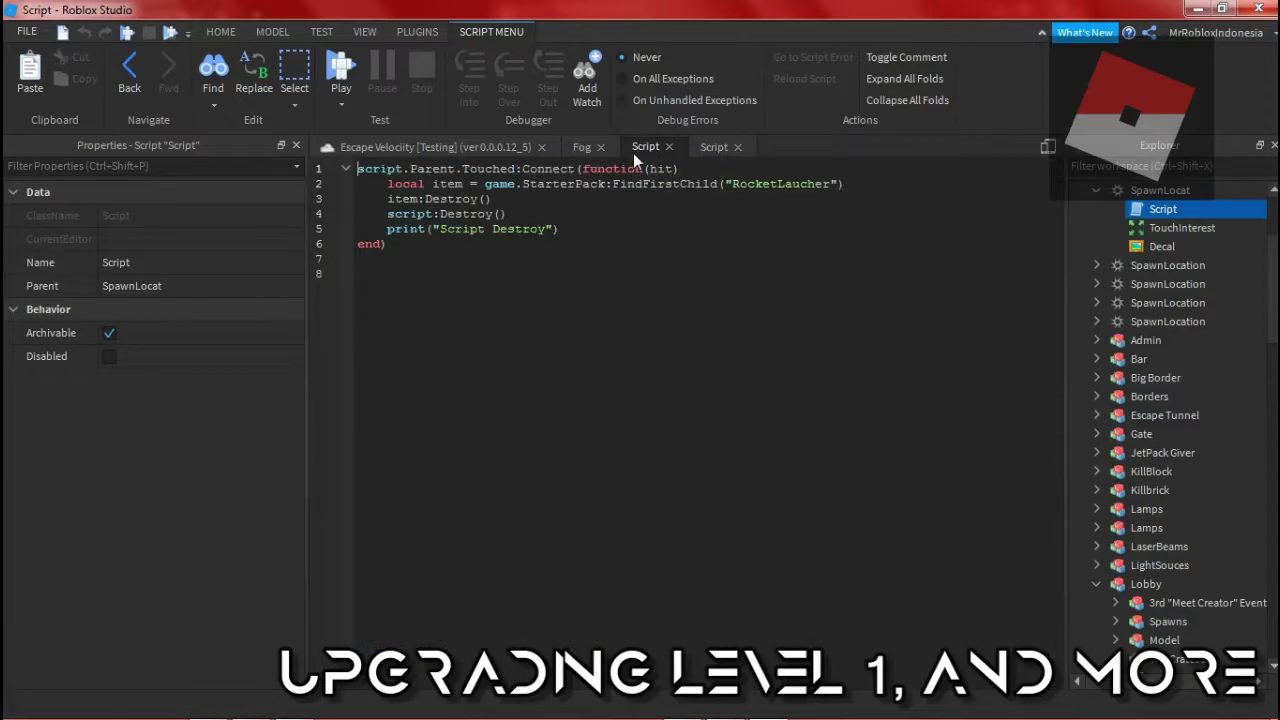
{"action": "scroll", "coordinate": [1170, 420], "scroll_direction": "down", "scroll_amount": 10}
{"action": "scroll", "coordinate": [1170, 425], "scroll_direction": "up", "scroll_amount": 3}
{"action": "double_click", "coordinate": [1170, 341]}
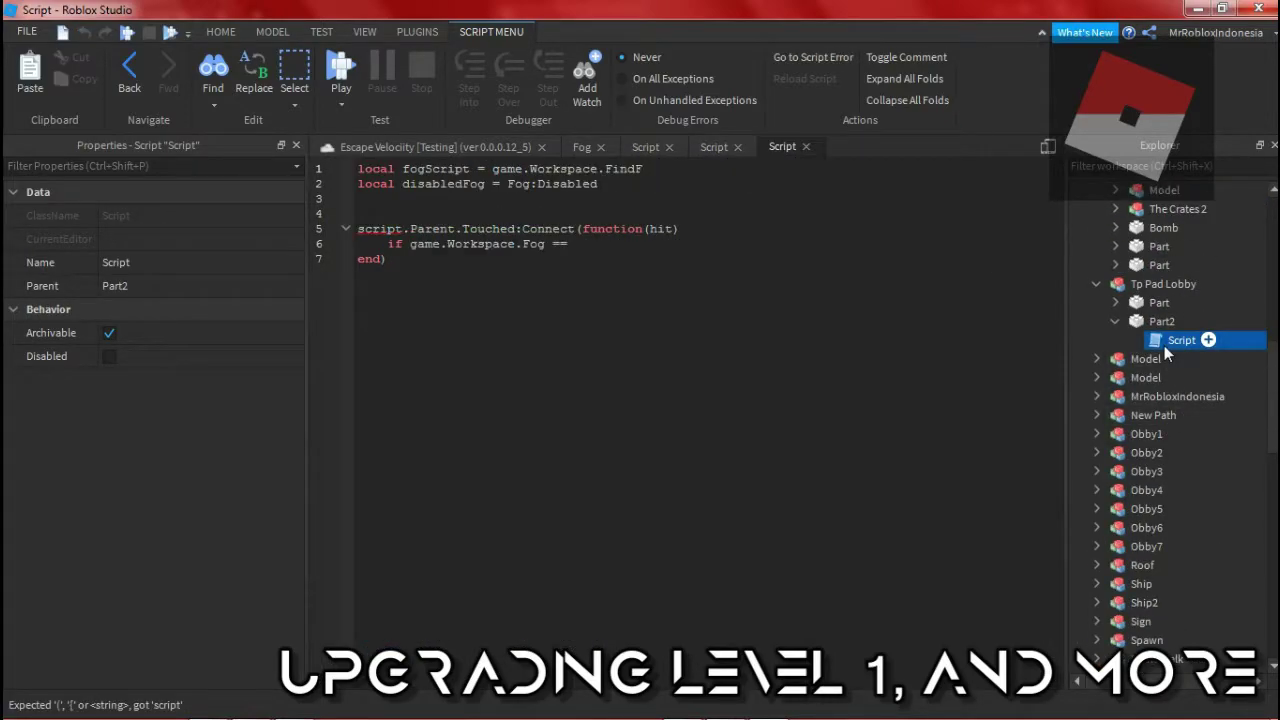
{"action": "type", "text": "i"}
{"action": "key", "text": "Tab"}
{"action": "type", "text": "(\""}
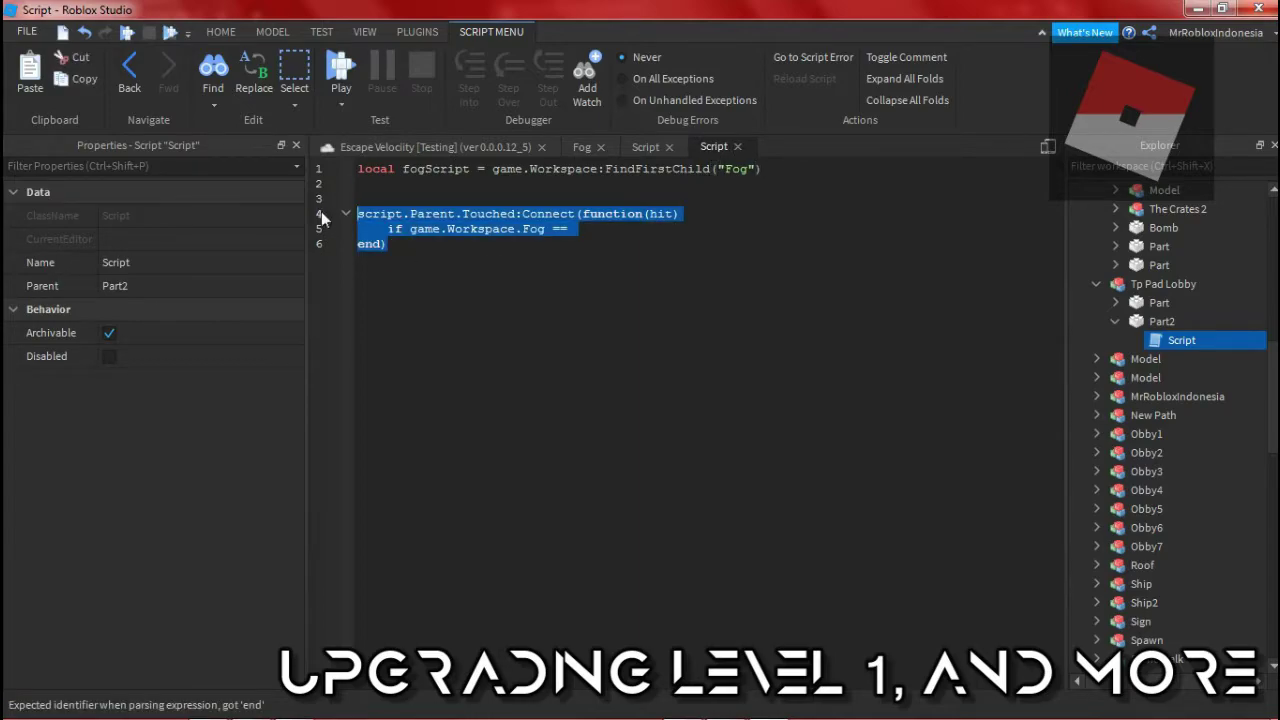
Step: Replace the unfinished touch handler with a function h(hit) and add fogScript.Disabled = true above it
{"action": "key", "text": "ctrl+x"}
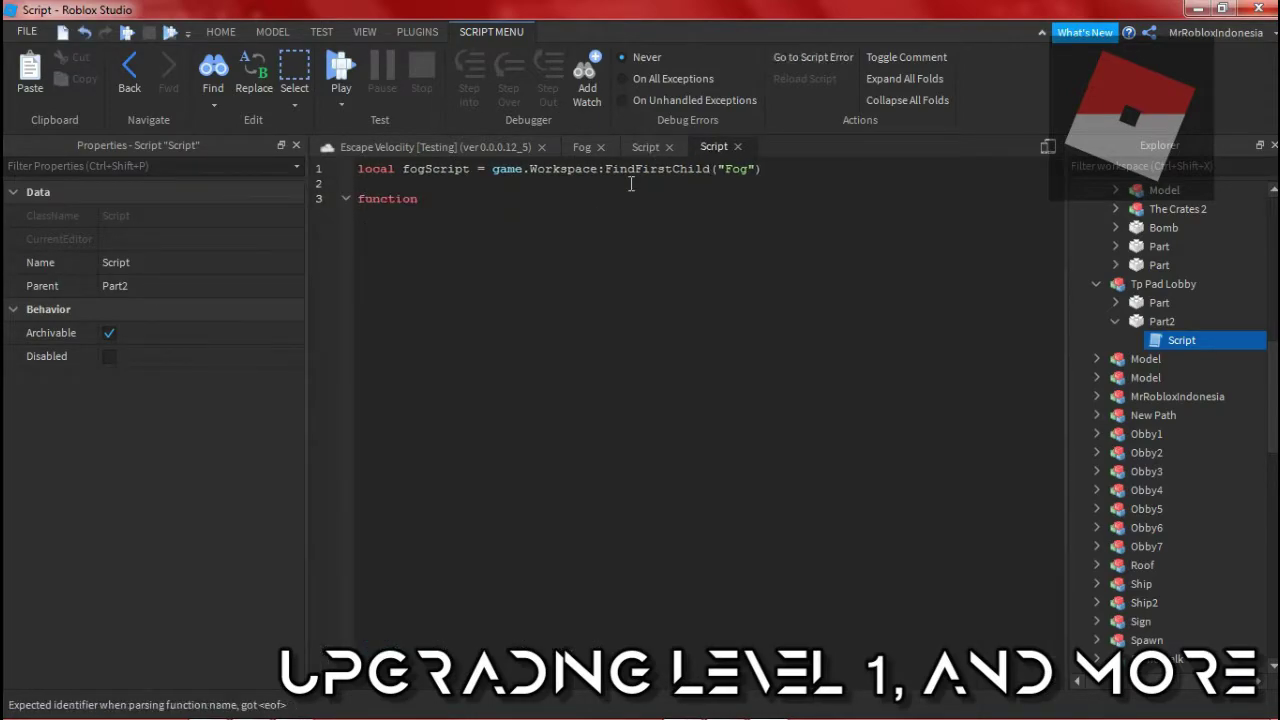
{"action": "type", "text": "fo"}
{"action": "key", "text": "Tab"}
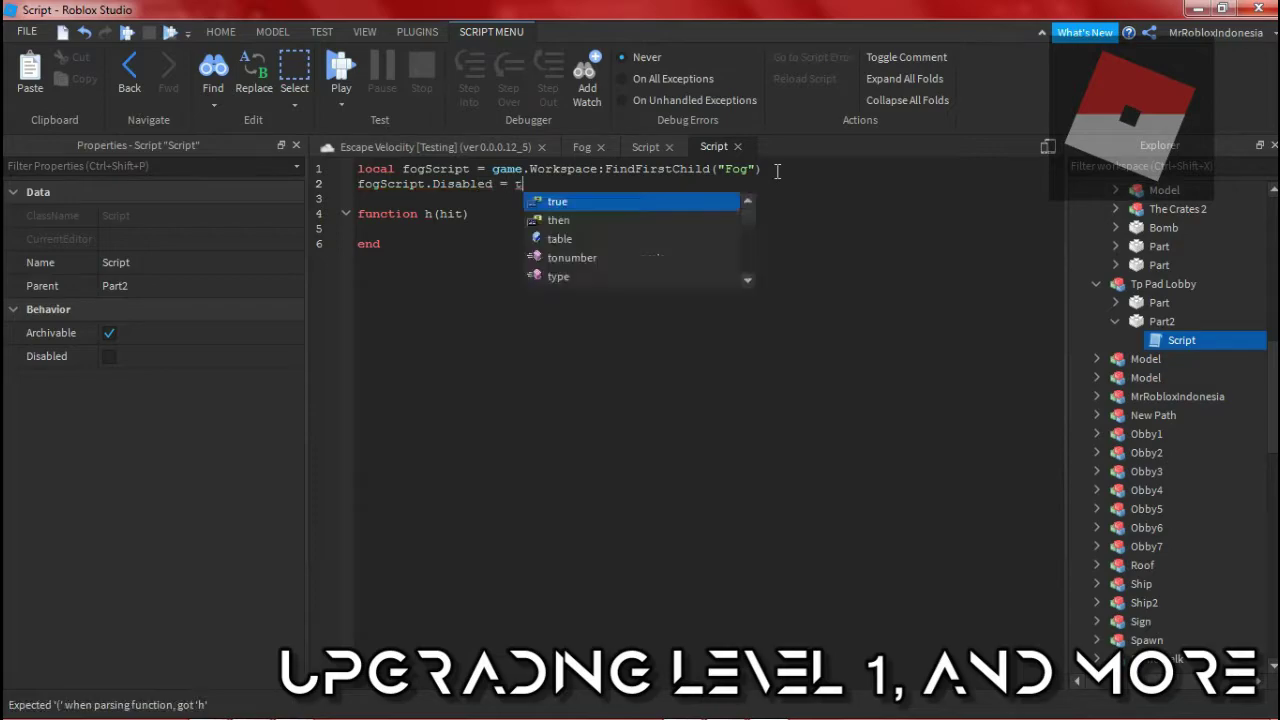
Step: Make h set fogScript.Disabled = false if it is true, and add a script.Parent.Touched:Connect call below the function
{"action": "type", "text": "fogScript"}
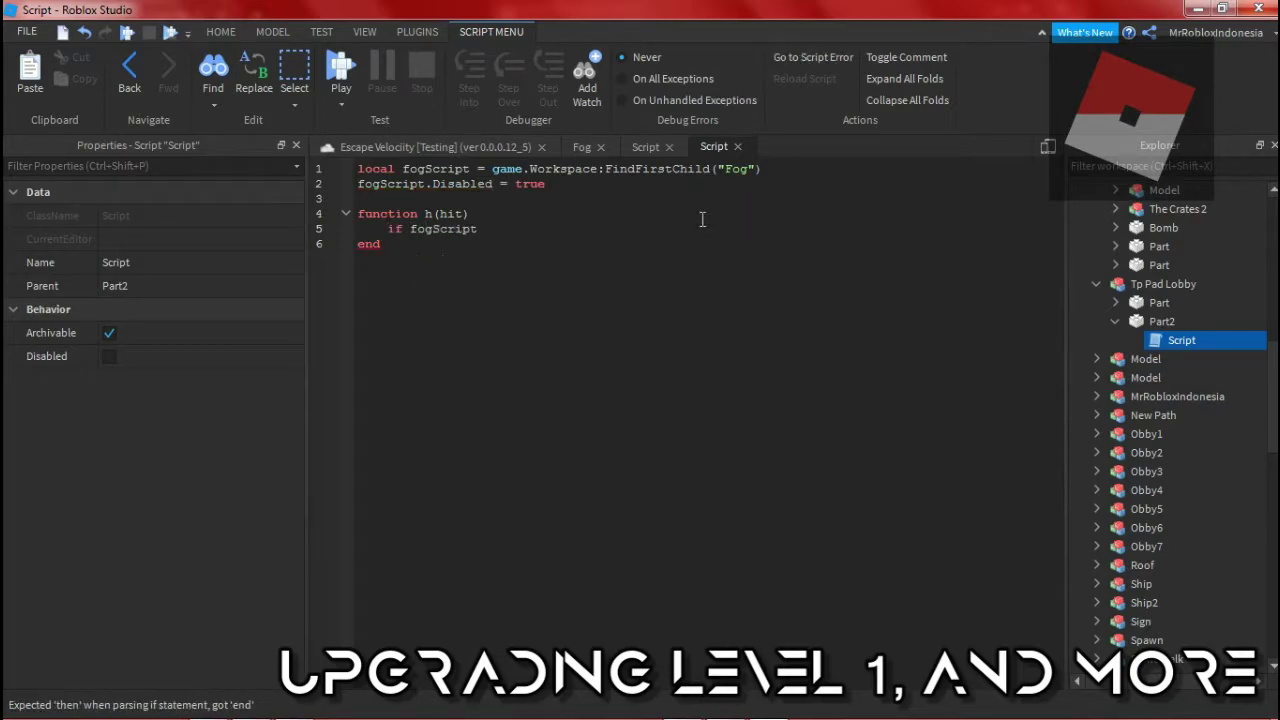
{"action": "type", "text": ".Disabled == true"}
{"action": "key", "text": "Return"}
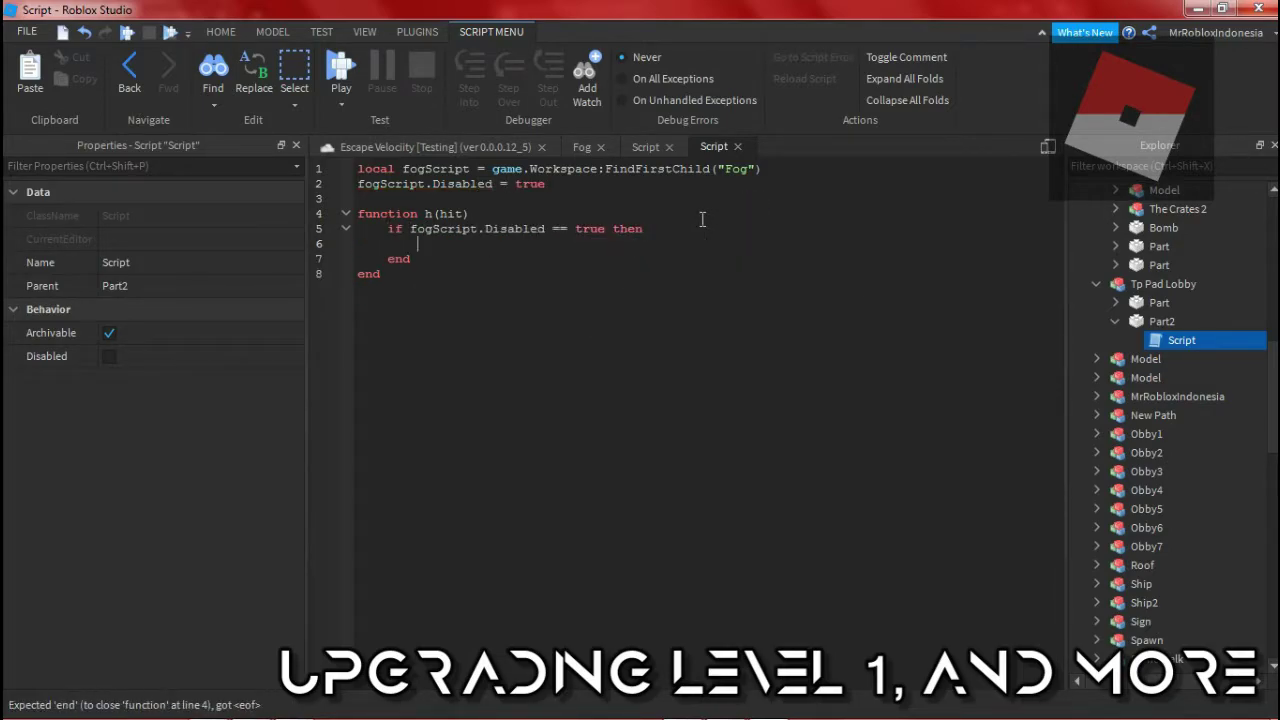
{"action": "type", "text": "fogScript.Disabled = false"}
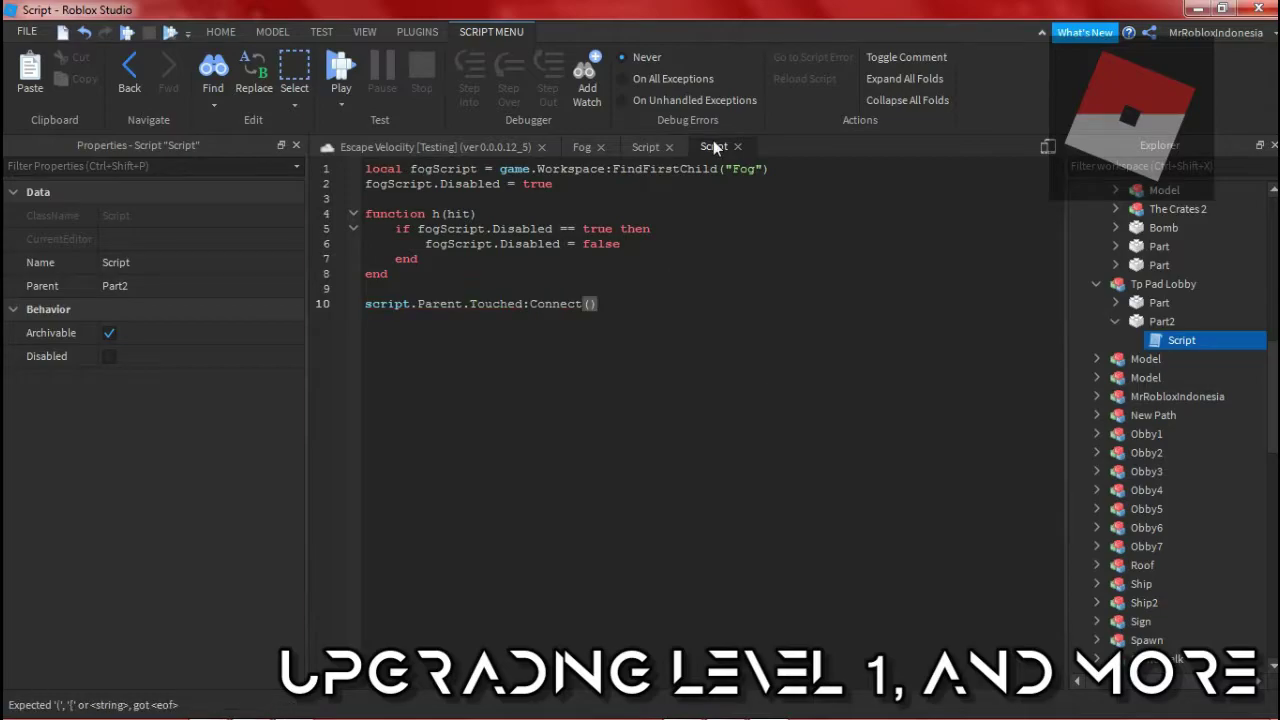
{"action": "left_click", "coordinate": [645, 146]}
{"action": "left_click", "coordinate": [713, 146]}
Step: Return to the 3D view, select Part2 in Tp Pad Lobby and reopen its script for checking
{"action": "left_click", "coordinate": [430, 146]}
{"action": "left_click", "coordinate": [1161, 321]}
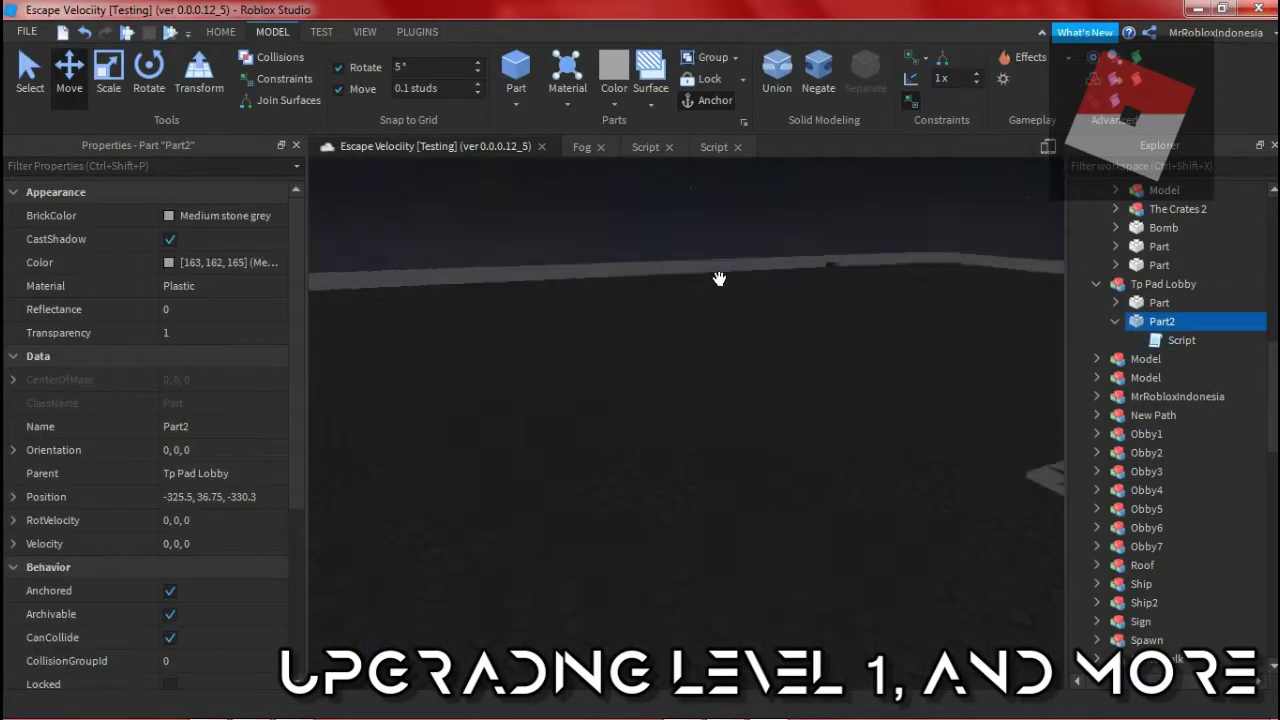
{"action": "double_click", "coordinate": [1150, 362]}
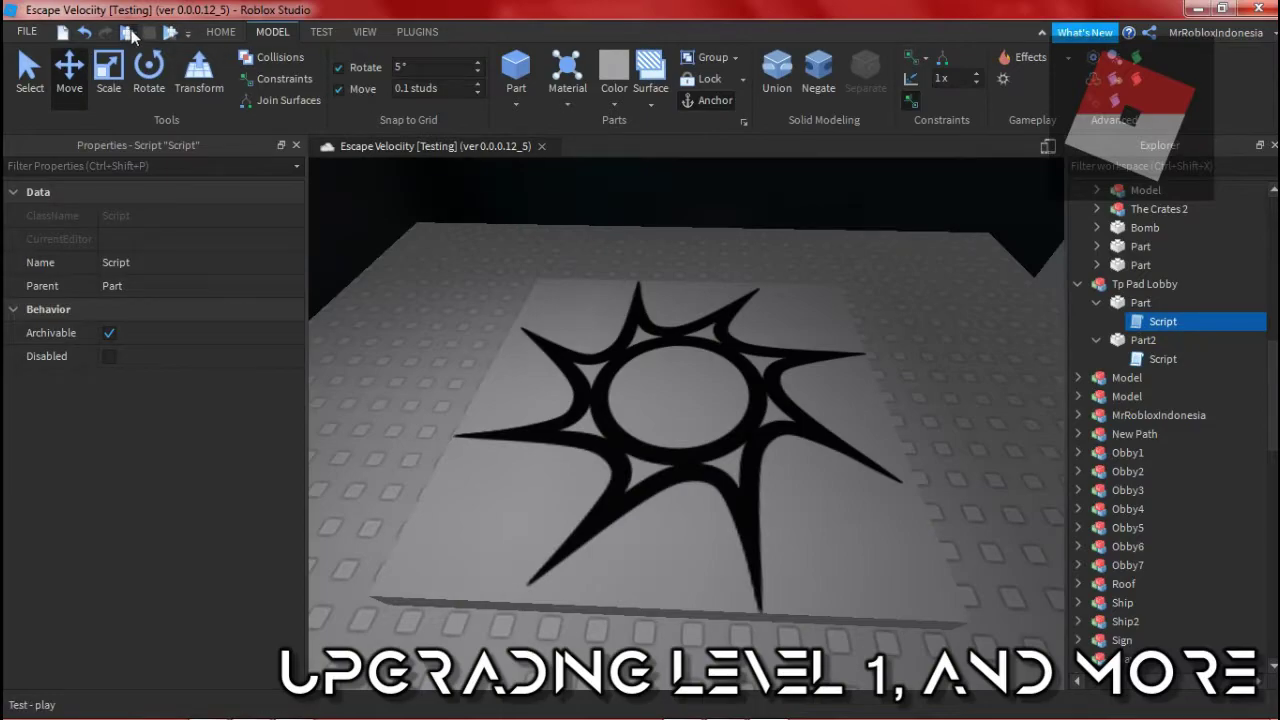
Step: Inspect the Roof model above the lobby, and playtest the game while checking the developer console
{"action": "left_click", "coordinate": [1142, 584]}
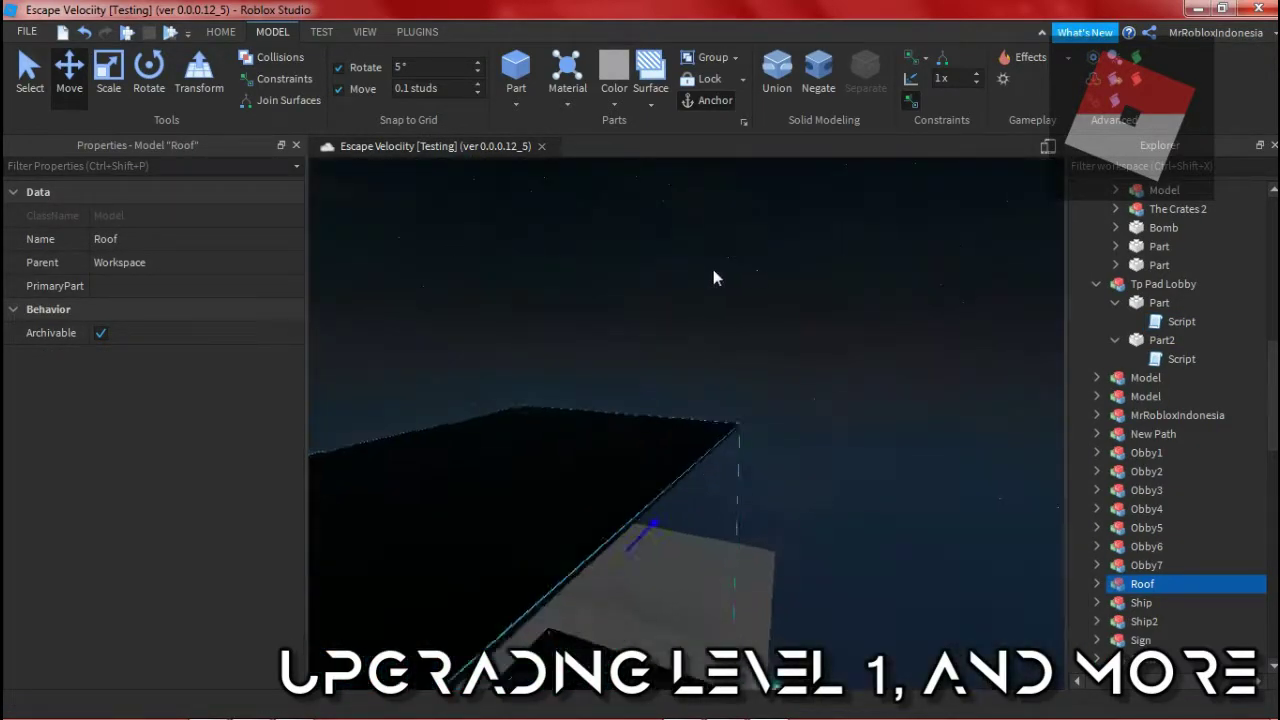
{"action": "left_click", "coordinate": [720, 440]}
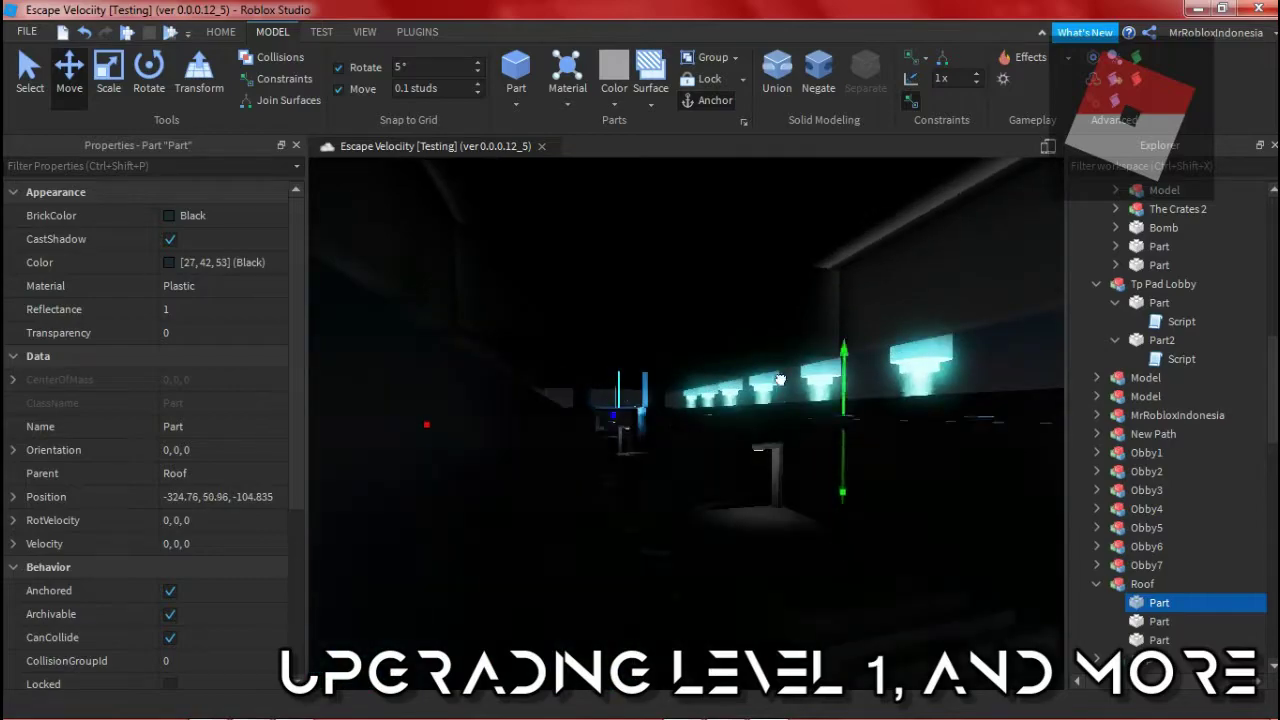
{"action": "left_click", "coordinate": [129, 35]}
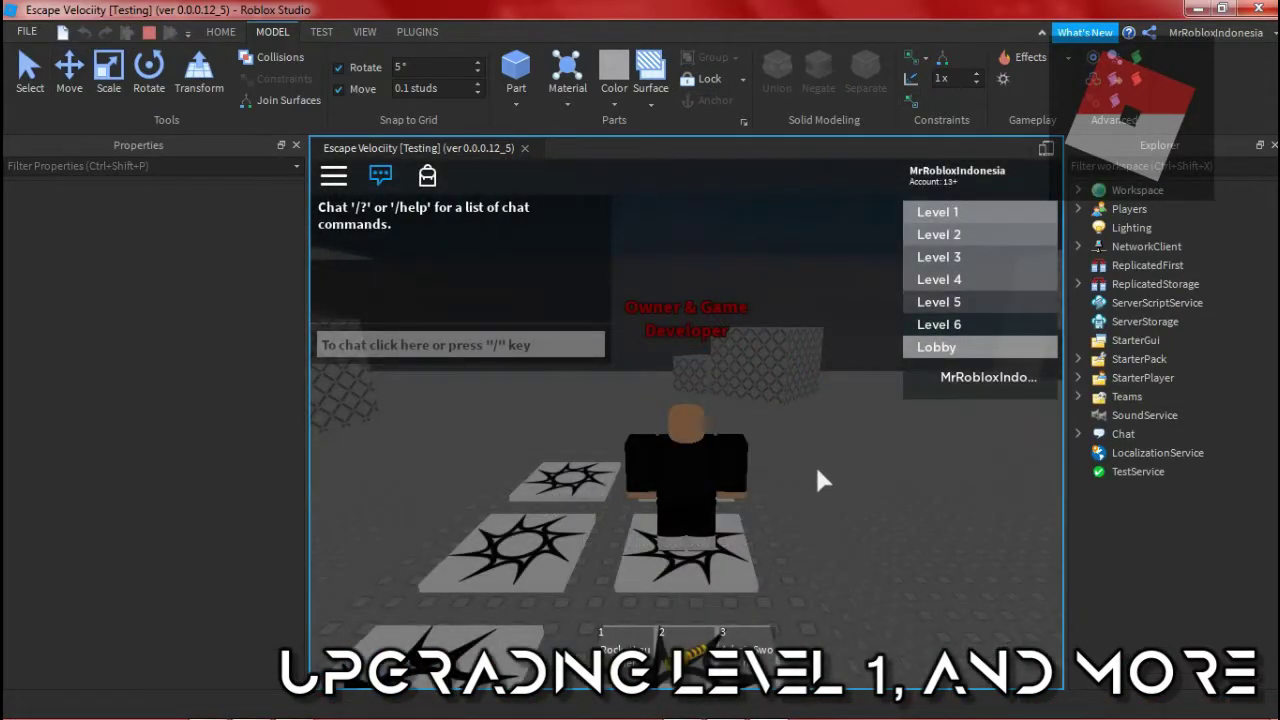
{"action": "key", "text": "F9"}
{"action": "key", "text": "F9"}
{"action": "key", "text": "w"}
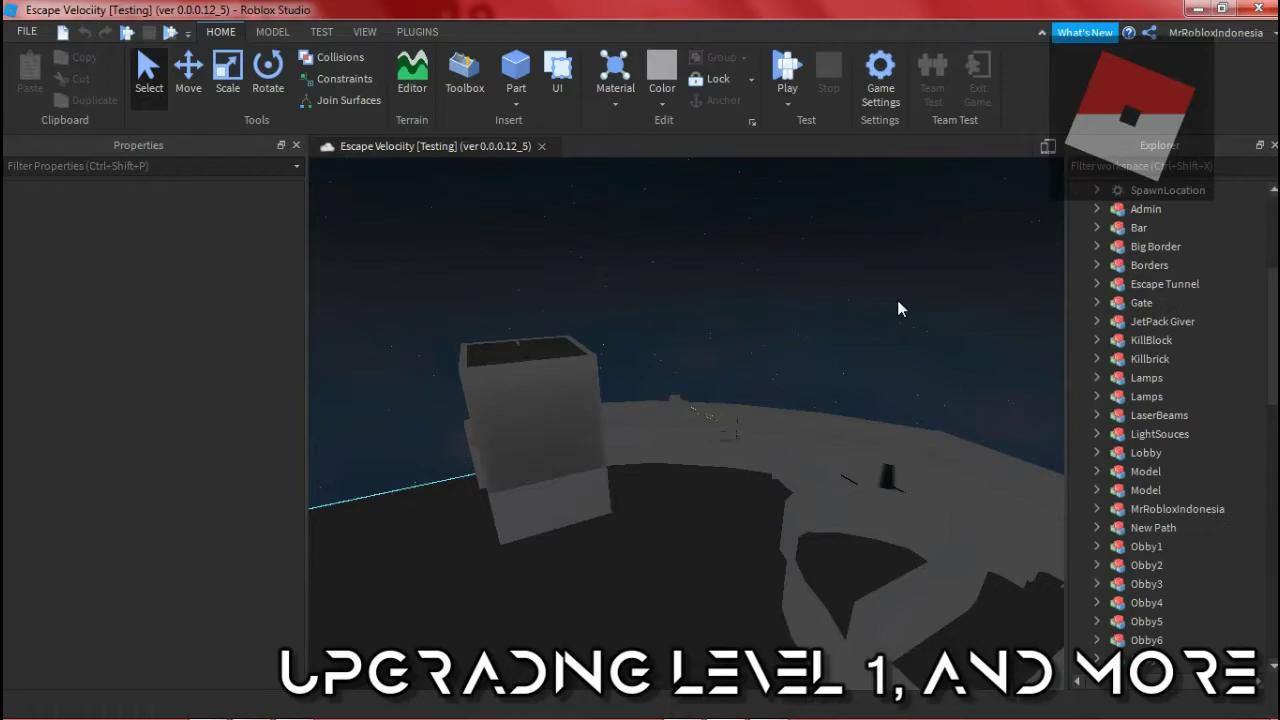
{"action": "key", "text": "w"}
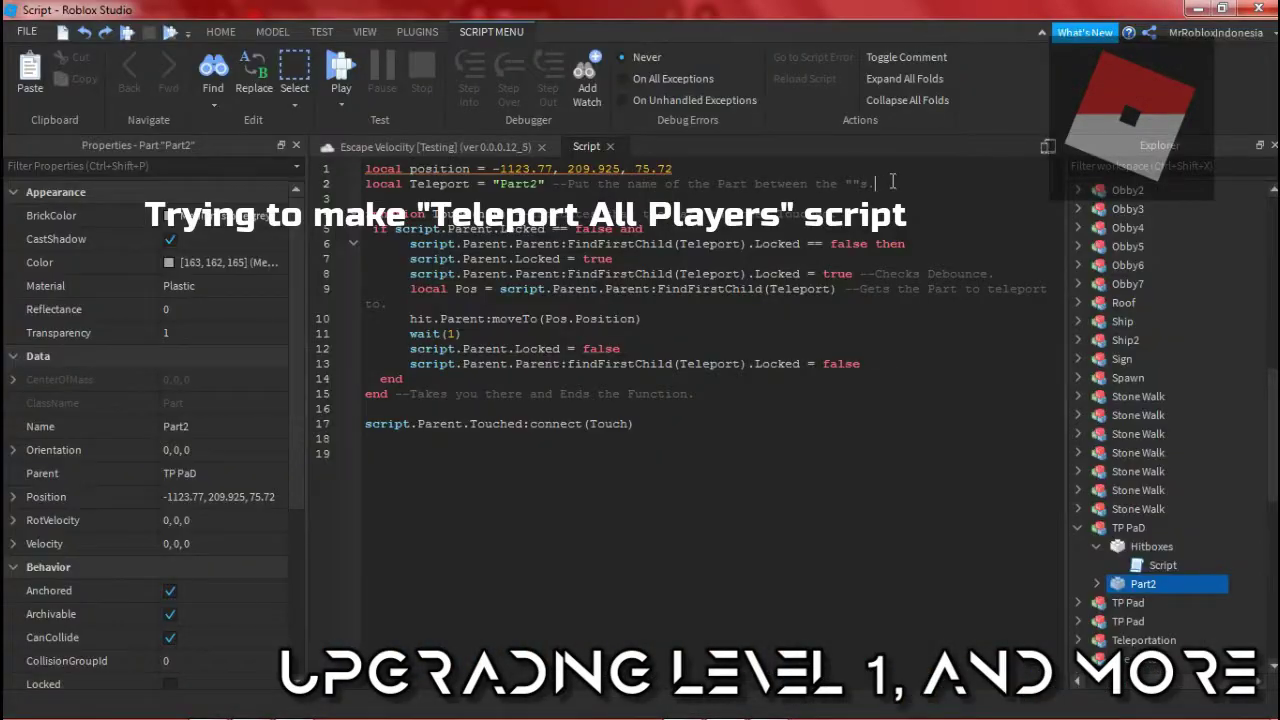
Step: Add a function teleport() above Touch(hit) in the TP PaD script, with local player = game.Players:GetChildren() as its first line
{"action": "key", "text": "Return"}
{"action": "key", "text": "Return"}
{"action": "type", "text": "function"}
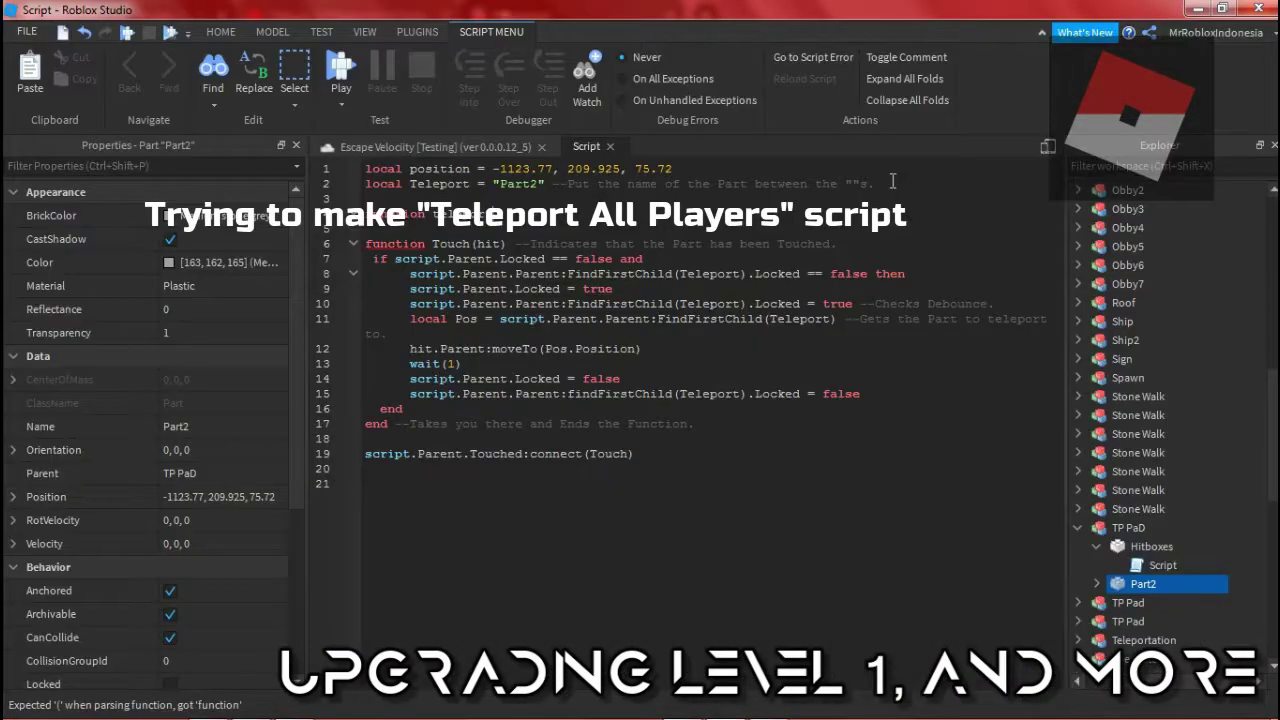
{"action": "type", "text": " teleport()"}
{"action": "key", "text": "Return"}
{"action": "type", "text": "local player ="}
{"action": "type", "text": "ga"}
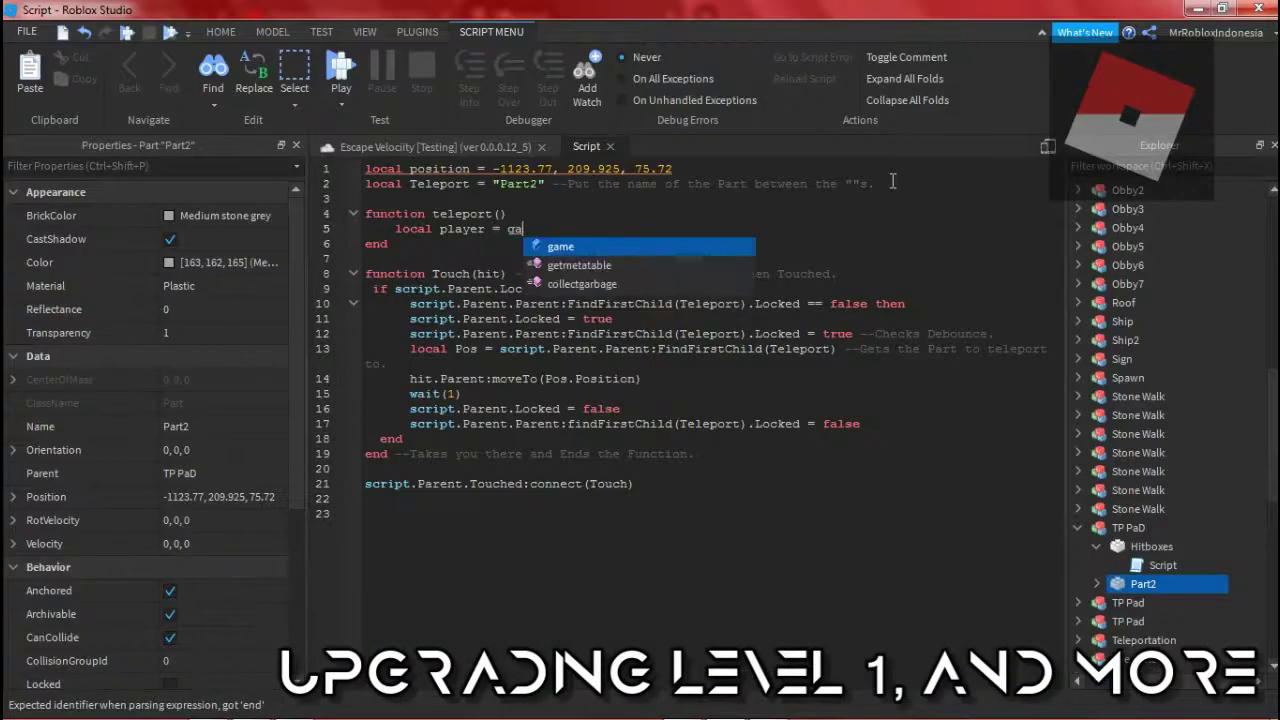
{"action": "type", "text": "me.Players:GetChildren("}
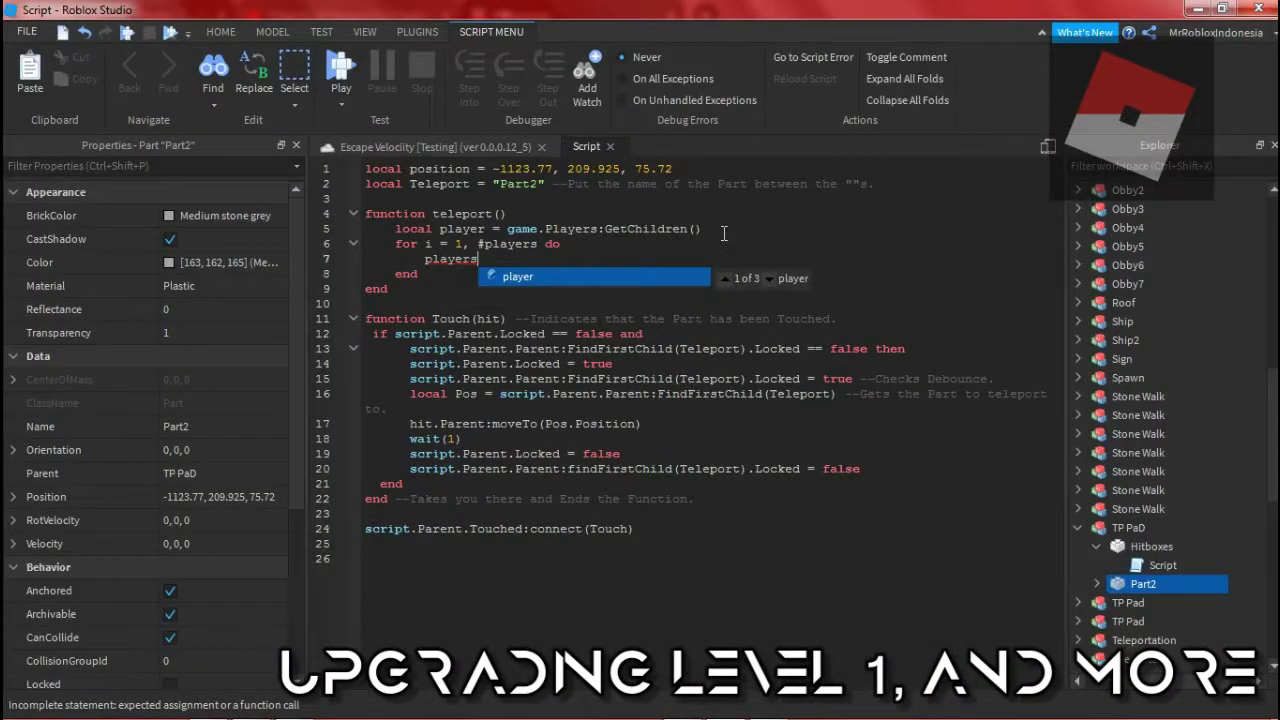
Step: Fill the teleport() loop with players[i].Character:MoveTo(Vector3.new(position)) and call teleport() inside Touch(hit)
{"action": "key", "text": "alt+Tab"}
{"action": "type", "text": "["}
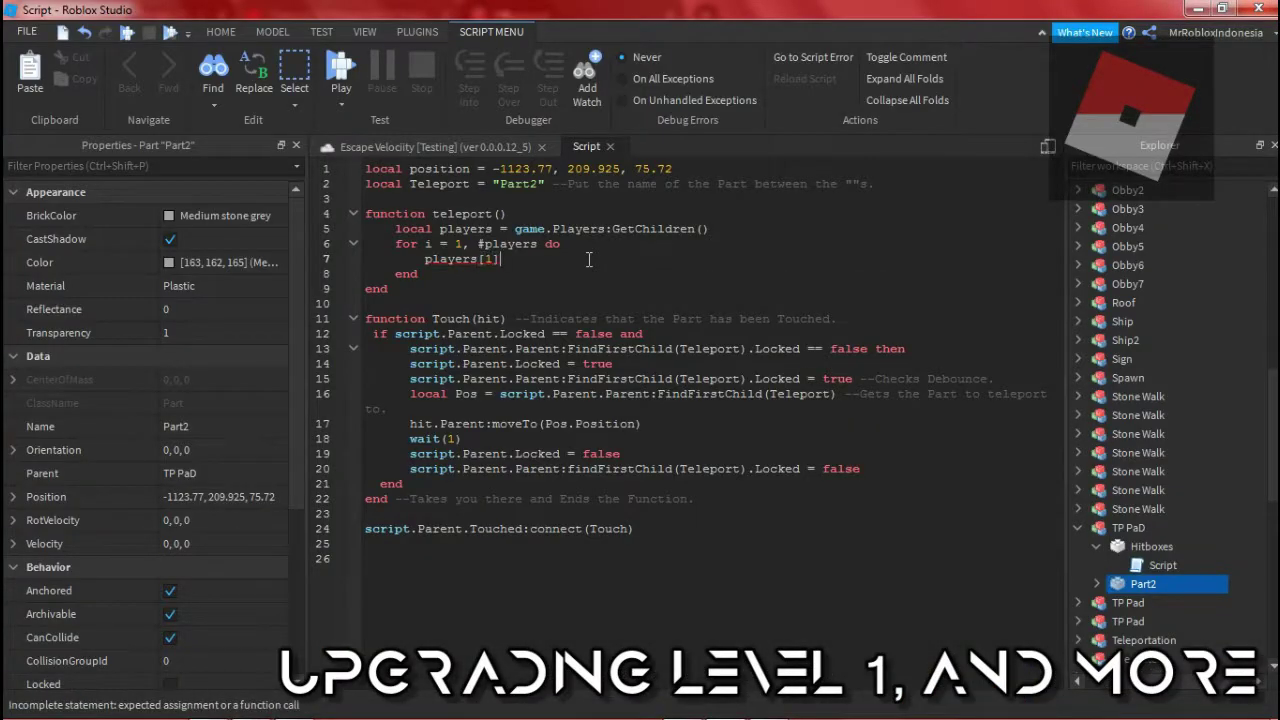
{"action": "type", "text": "1]"}
{"action": "type", "text": ".Character:MoveTo()"}
{"action": "key", "text": "alt+Tab"}
{"action": "type", "text": "V"}
{"action": "key", "text": "Tab"}
{"action": "type", "text": ".n"}
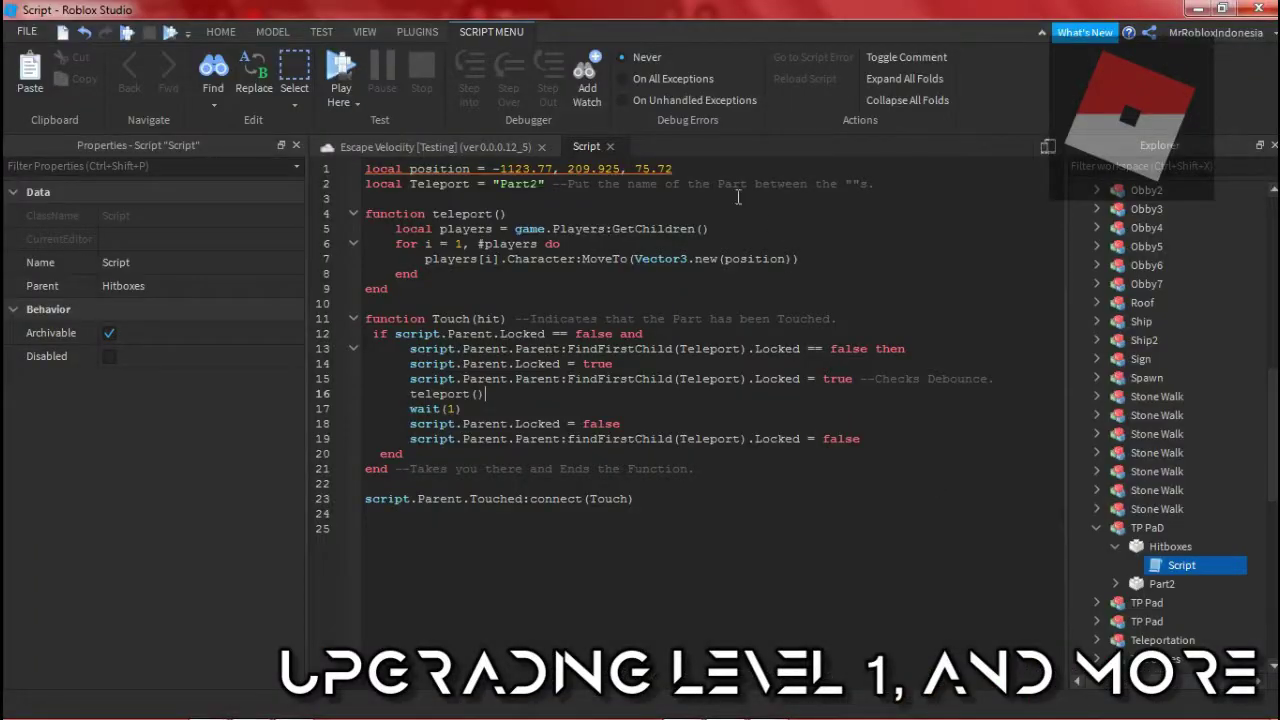
Step: Remove the local position line, select the position argument of Vector3.new and open Part2's Position value for copying
{"action": "key", "text": "Delete"}
{"action": "key", "text": "Delete"}
{"action": "left_click_drag", "start_coordinate": [786, 244], "coordinate": [742, 244]}
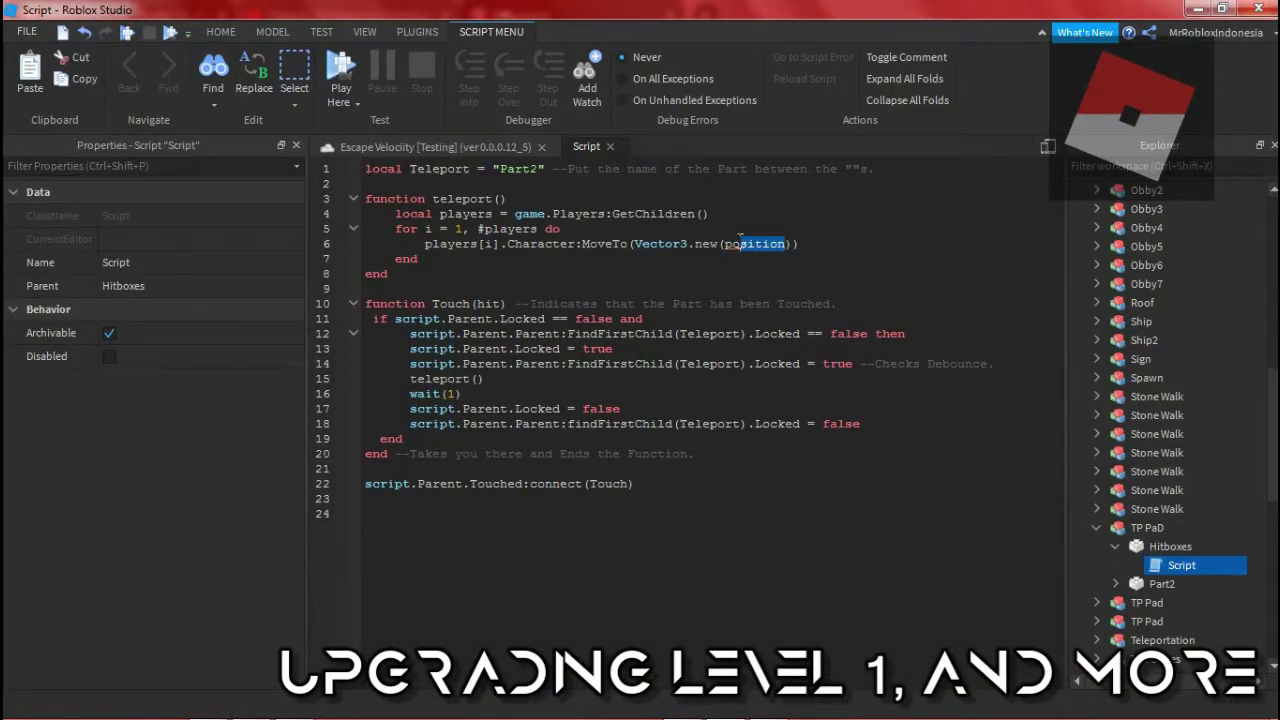
{"action": "left_click", "coordinate": [1161, 583]}
{"action": "left_click", "coordinate": [220, 496]}
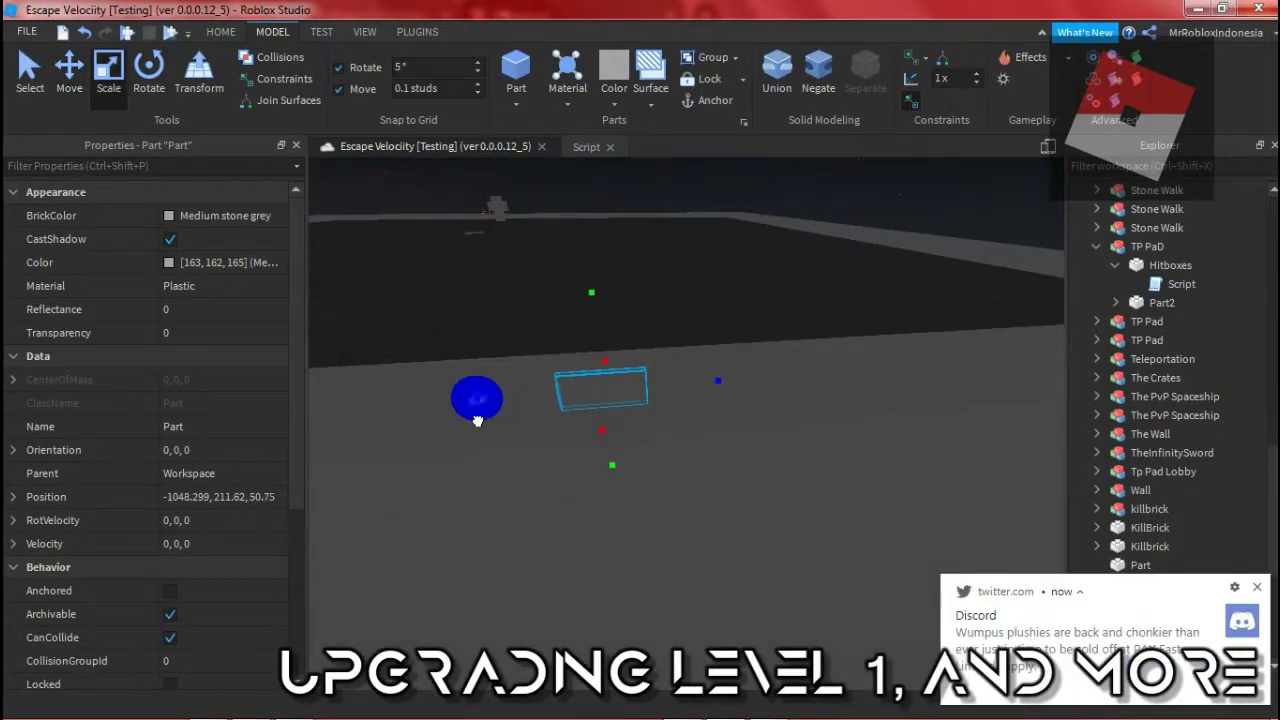
Step: Build large barrier walls around the edge of the boss level's platform from scaled and moved parts
{"action": "right_click_drag", "start_coordinate": [477, 420], "coordinate": [518, 421]}
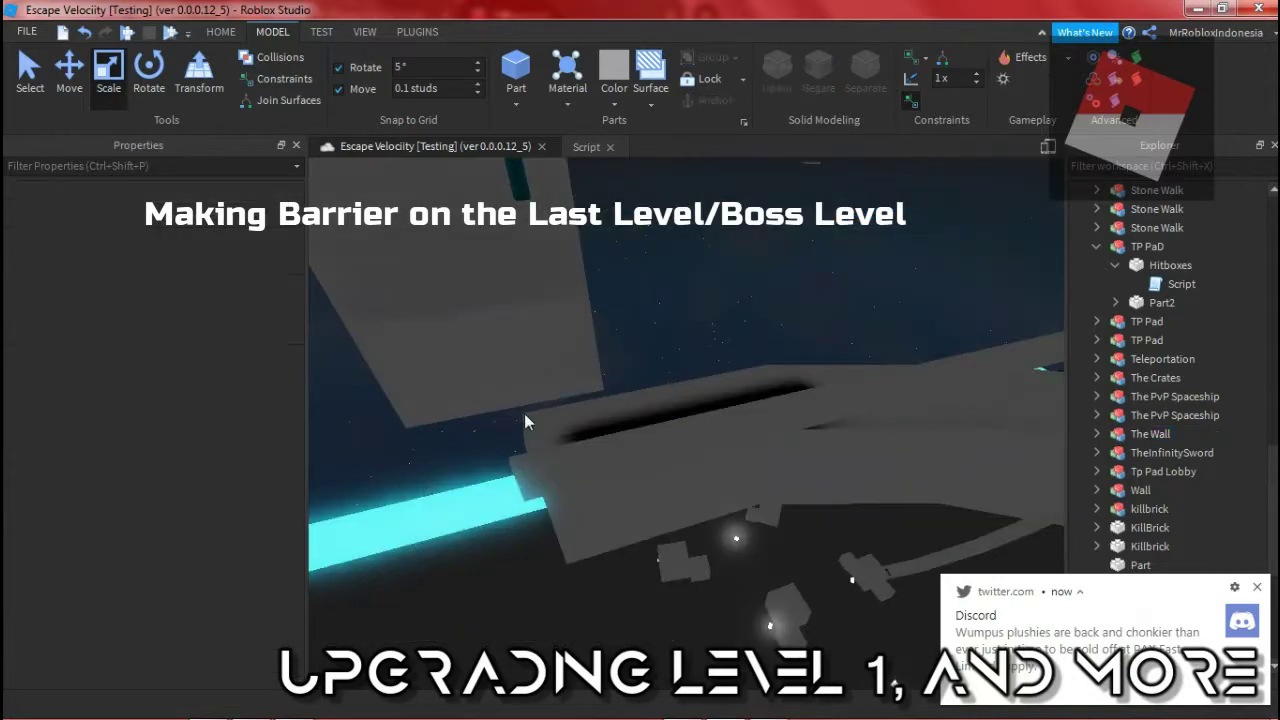
{"action": "left_click", "coordinate": [672, 340]}
{"action": "left_click", "coordinate": [637, 377]}
{"action": "left_click", "coordinate": [740, 330]}
{"action": "right_click_drag", "start_coordinate": [760, 311], "coordinate": [757, 351]}
{"action": "key", "text": "ctrl+2"}
{"action": "left_click", "coordinate": [766, 380]}
{"action": "right_click_drag", "start_coordinate": [809, 451], "coordinate": [809, 450]}
{"action": "left_click", "coordinate": [809, 450]}
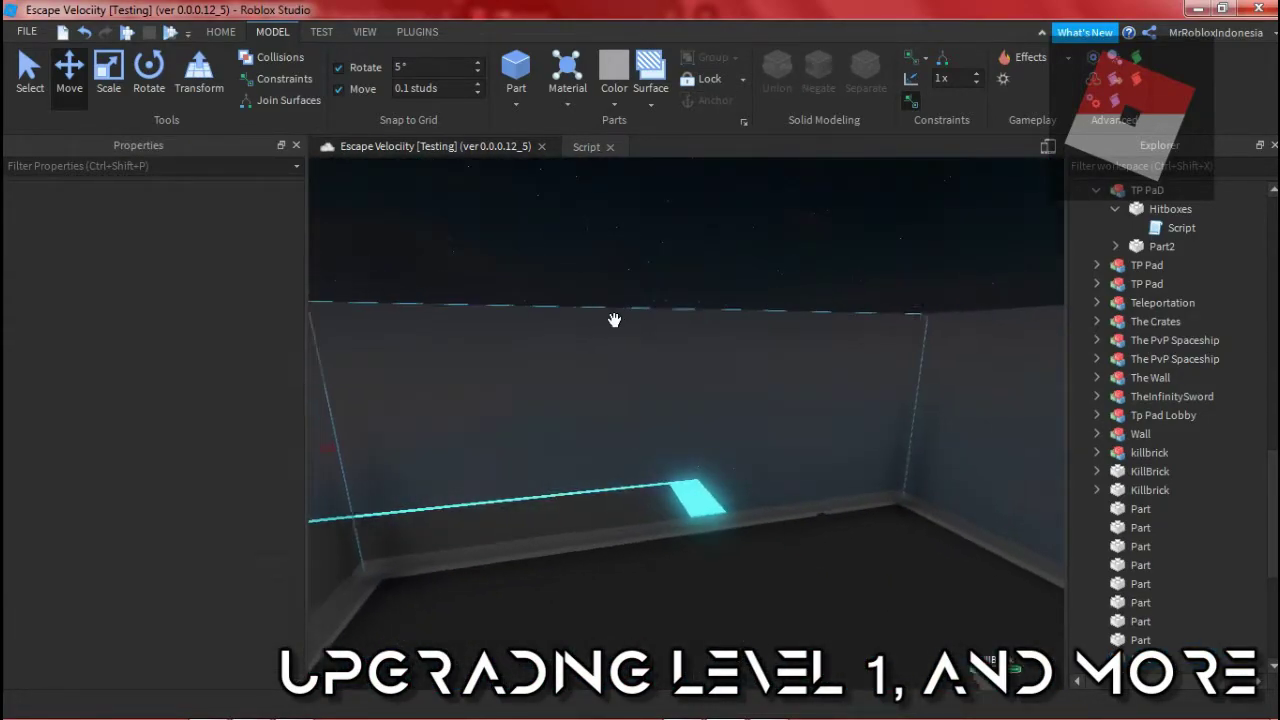
Step: Select the four semi-transparent walls around the boss level and name them Barrier
{"action": "left_click", "coordinate": [612, 320]}
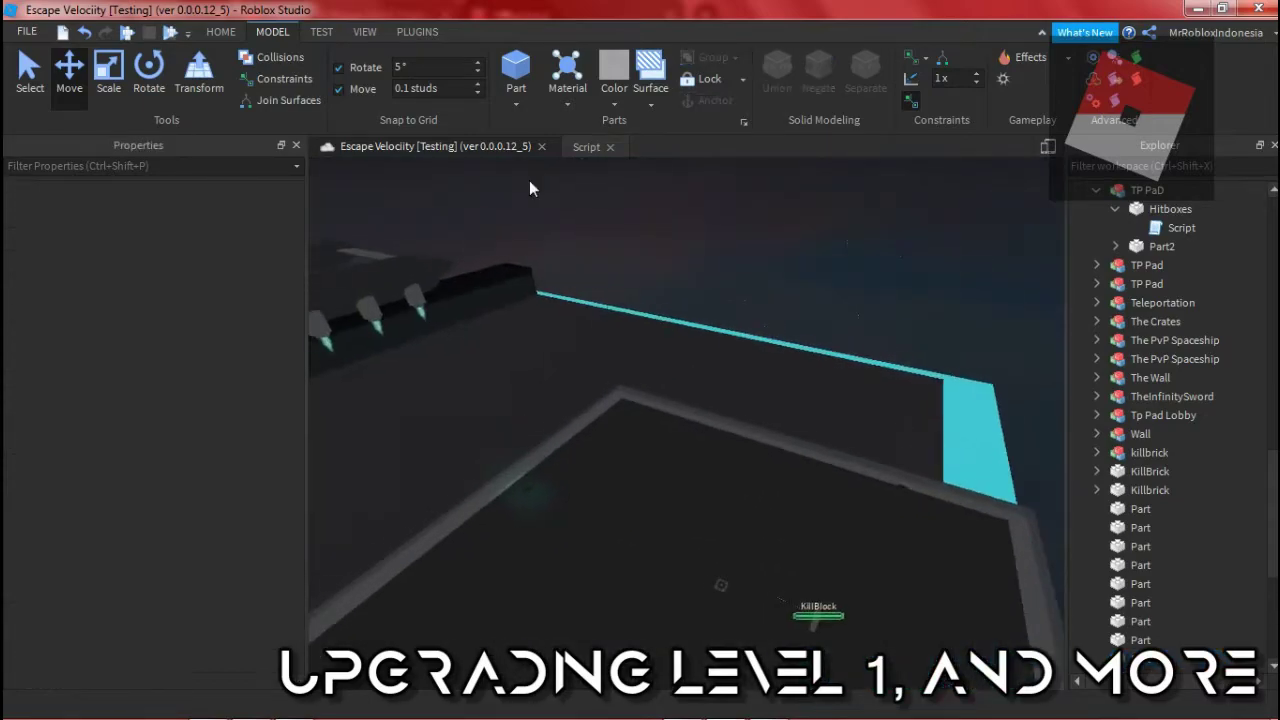
{"action": "right_click_drag", "start_coordinate": [529, 180], "coordinate": [807, 210]}
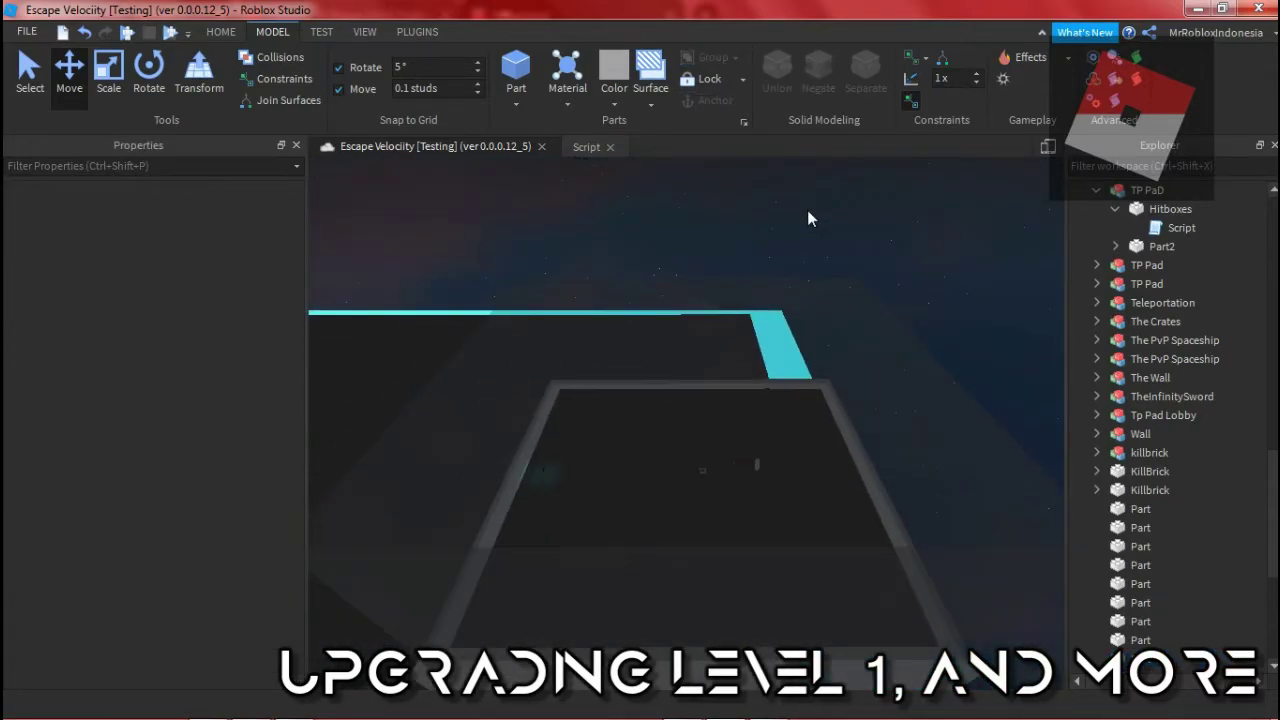
{"action": "left_click", "coordinate": [768, 428]}
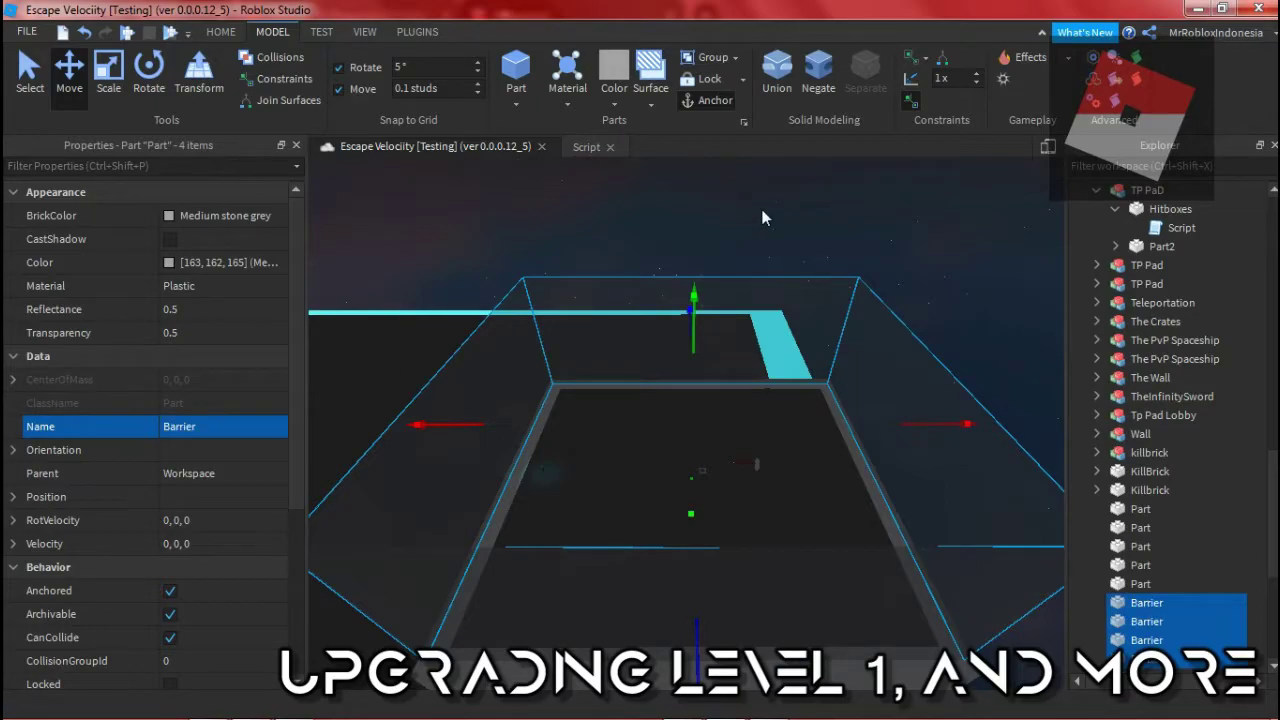
{"action": "scroll", "coordinate": [125, 378], "scroll_direction": "down", "scroll_amount": 4}
{"action": "left_click", "coordinate": [904, 280]}
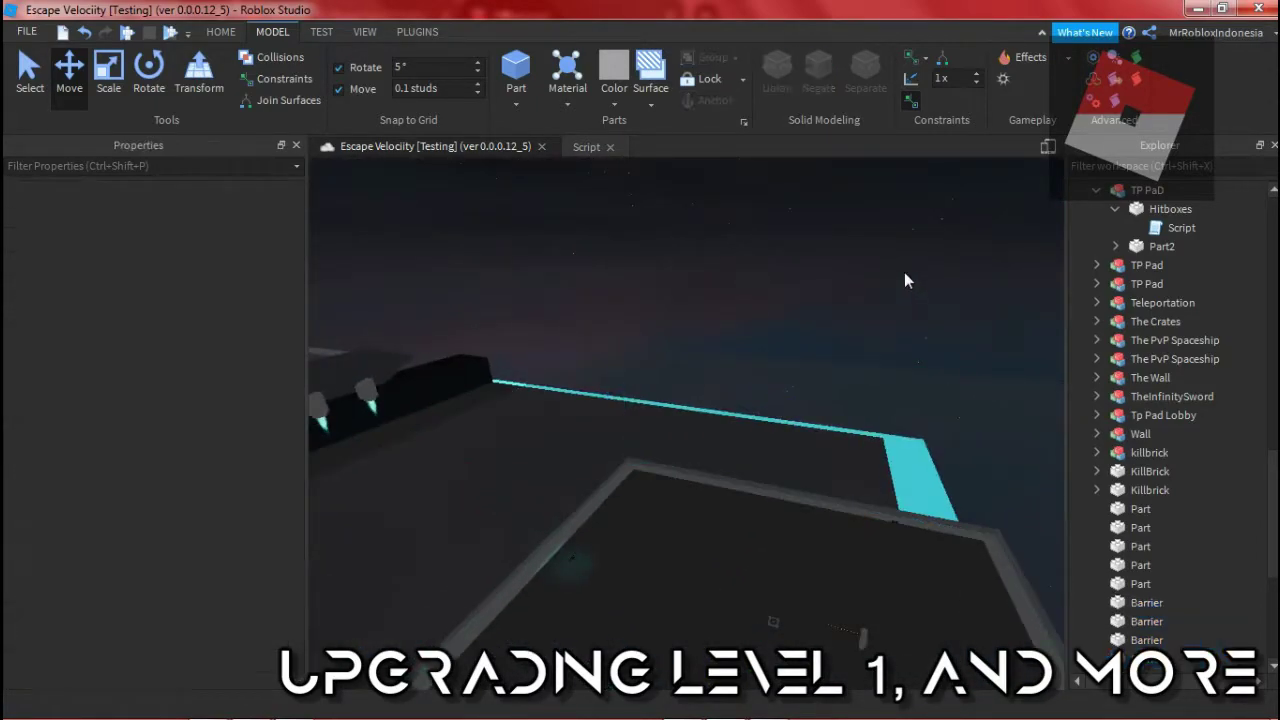
Step: Playtest the game in the boss level to check the platform and its surrounding barrier
{"action": "key", "text": "F5"}
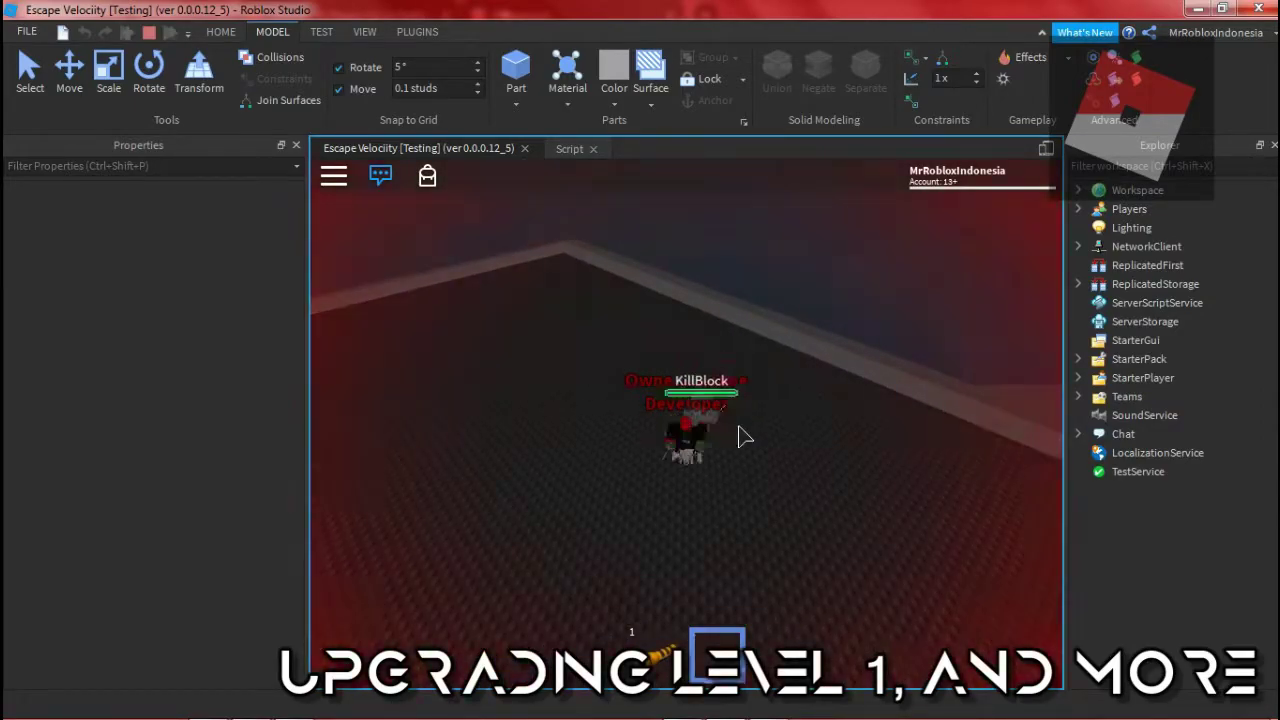
{"action": "key", "text": "alt+Tab"}
{"action": "scroll", "coordinate": [737, 425], "scroll_direction": "up", "scroll_amount": 5}
{"action": "key", "text": "alt+Tab"}
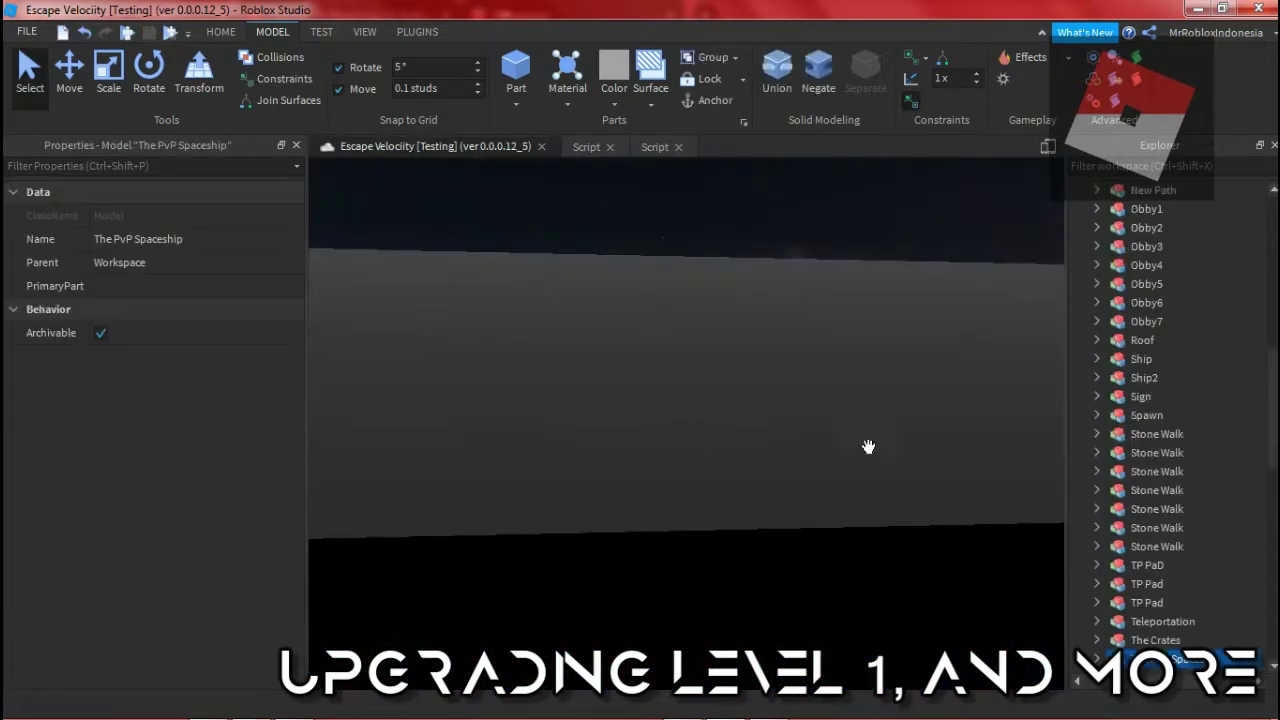
Step: Find the Bricks group in the PvP Arena of The PvP Spaceship and delete it
{"action": "left_click", "coordinate": [725, 437]}
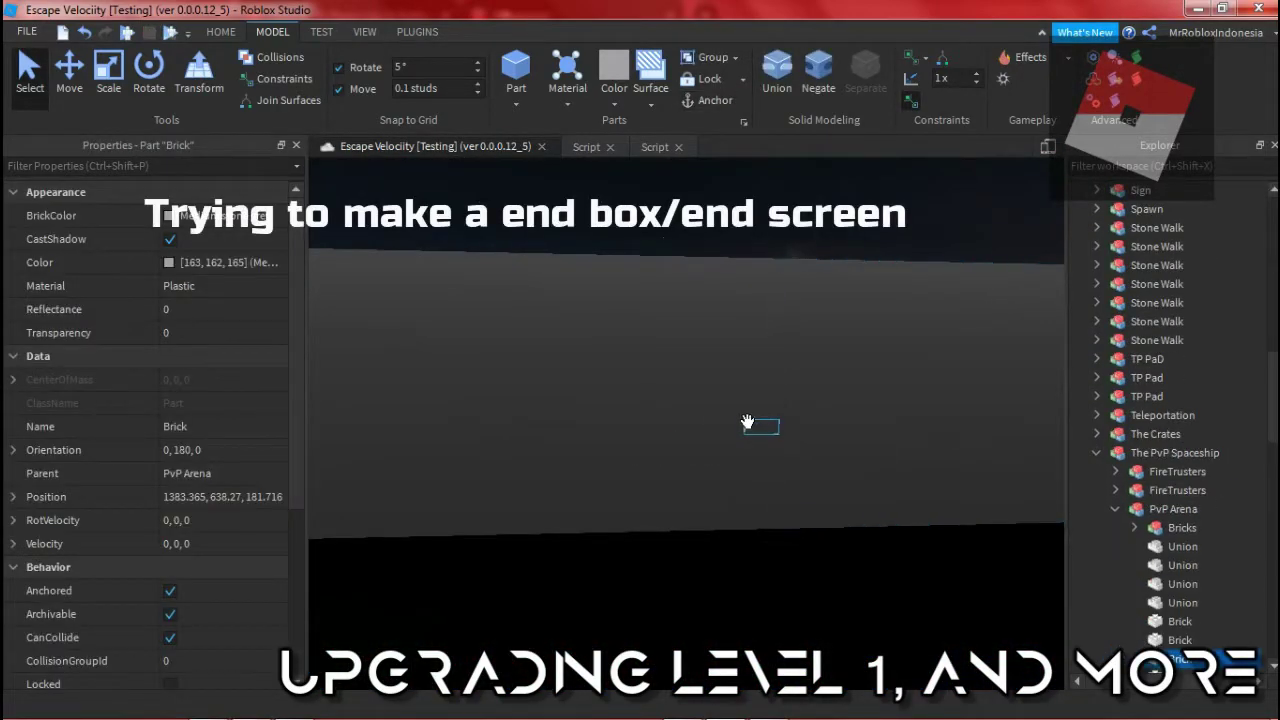
{"action": "key", "text": "f"}
{"action": "left_click", "coordinate": [1176, 525]}
{"action": "key", "text": "Delete"}
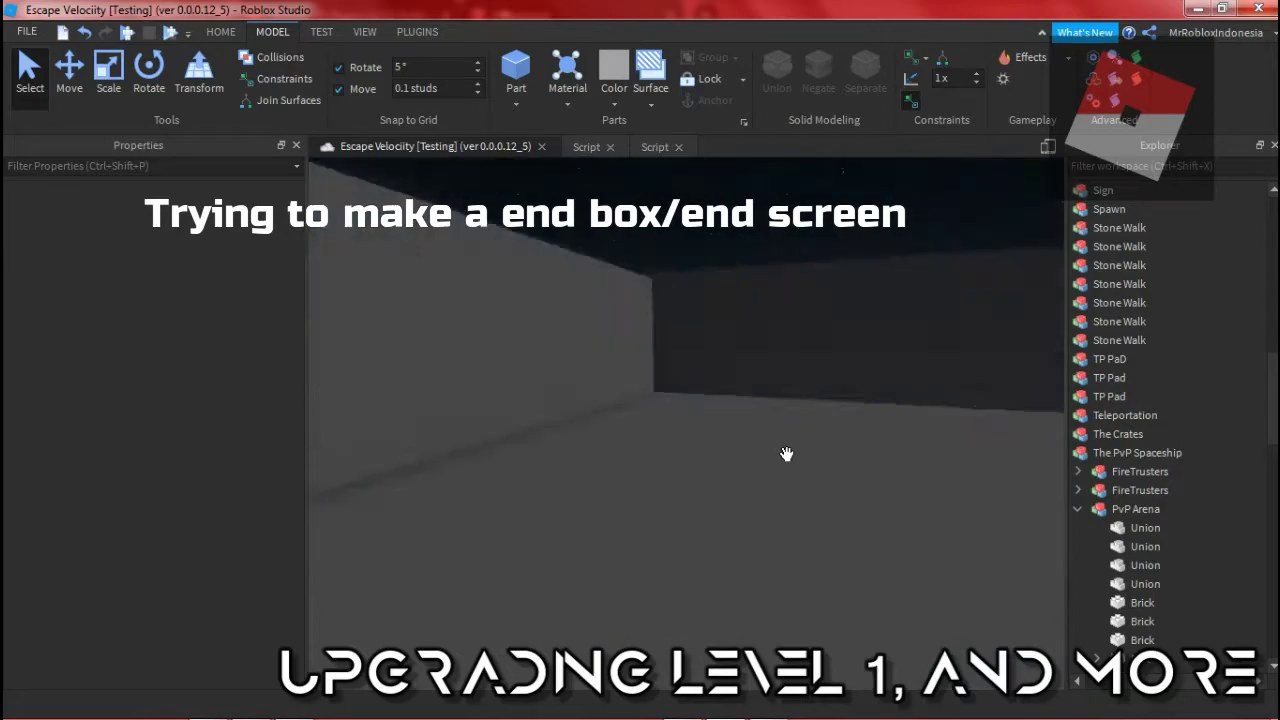
Step: Lay out wall parts for an end box on the arena floor, moving and scaling them into place
{"action": "left_click", "coordinate": [729, 378]}
{"action": "left_click", "coordinate": [650, 104]}
{"action": "left_click", "coordinate": [690, 144]}
{"action": "key", "text": "ctrl+2"}
{"action": "key", "text": "ctrl+3"}
{"action": "right_click_drag", "start_coordinate": [870, 363], "coordinate": [634, 494]}
{"action": "key", "text": "ctrl+2"}
{"action": "left_click_drag", "start_coordinate": [771, 451], "coordinate": [511, 415]}
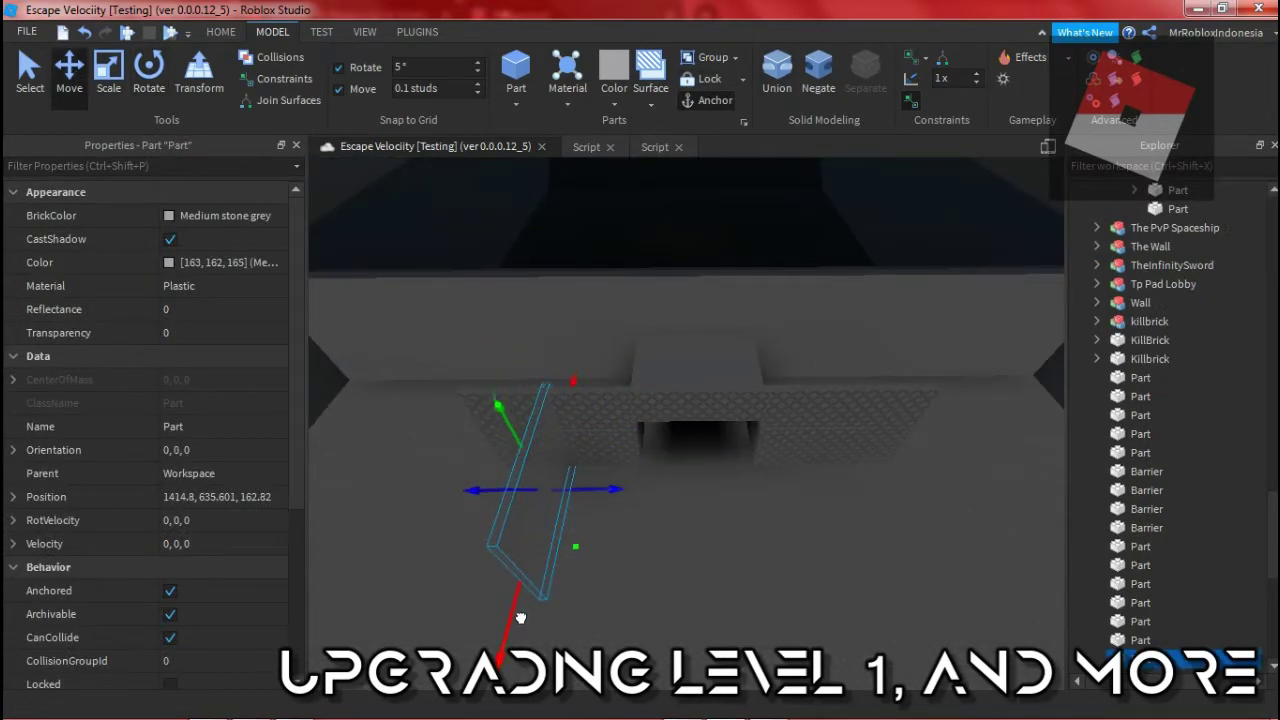
{"action": "left_click_drag", "start_coordinate": [522, 500], "coordinate": [512, 496]}
{"action": "right_click_drag", "start_coordinate": [512, 496], "coordinate": [785, 388]}
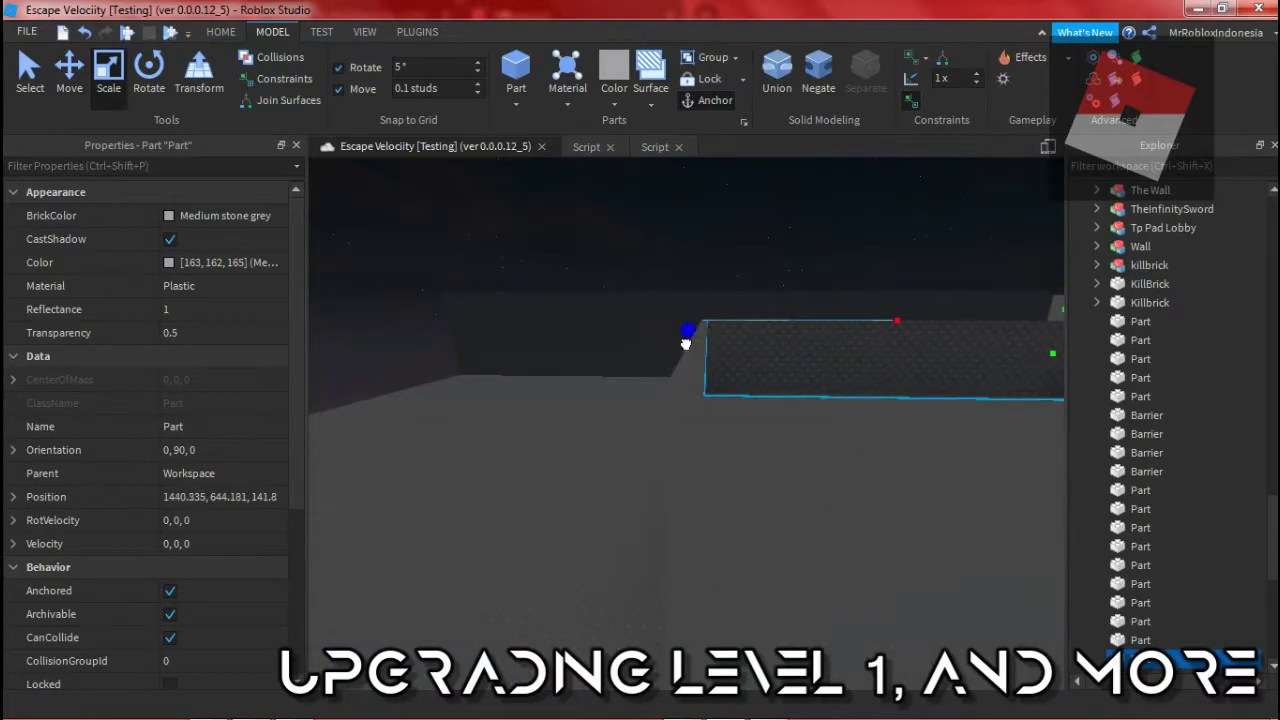
Step: Fit the reflective cover part over the end box and set its transparency to 0.3
{"action": "left_click", "coordinate": [763, 216]}
{"action": "right_click_drag", "start_coordinate": [763, 216], "coordinate": [757, 214]}
{"action": "left_click", "coordinate": [700, 350]}
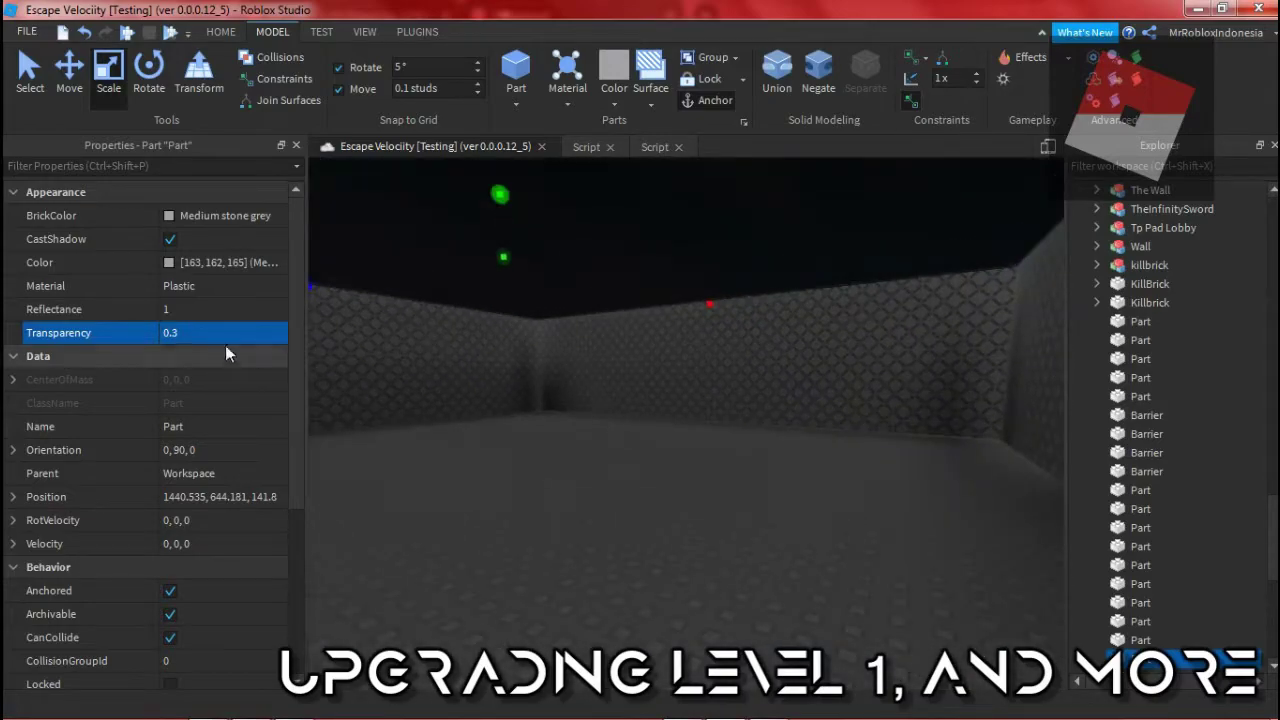
{"action": "left_click", "coordinate": [229, 333]}
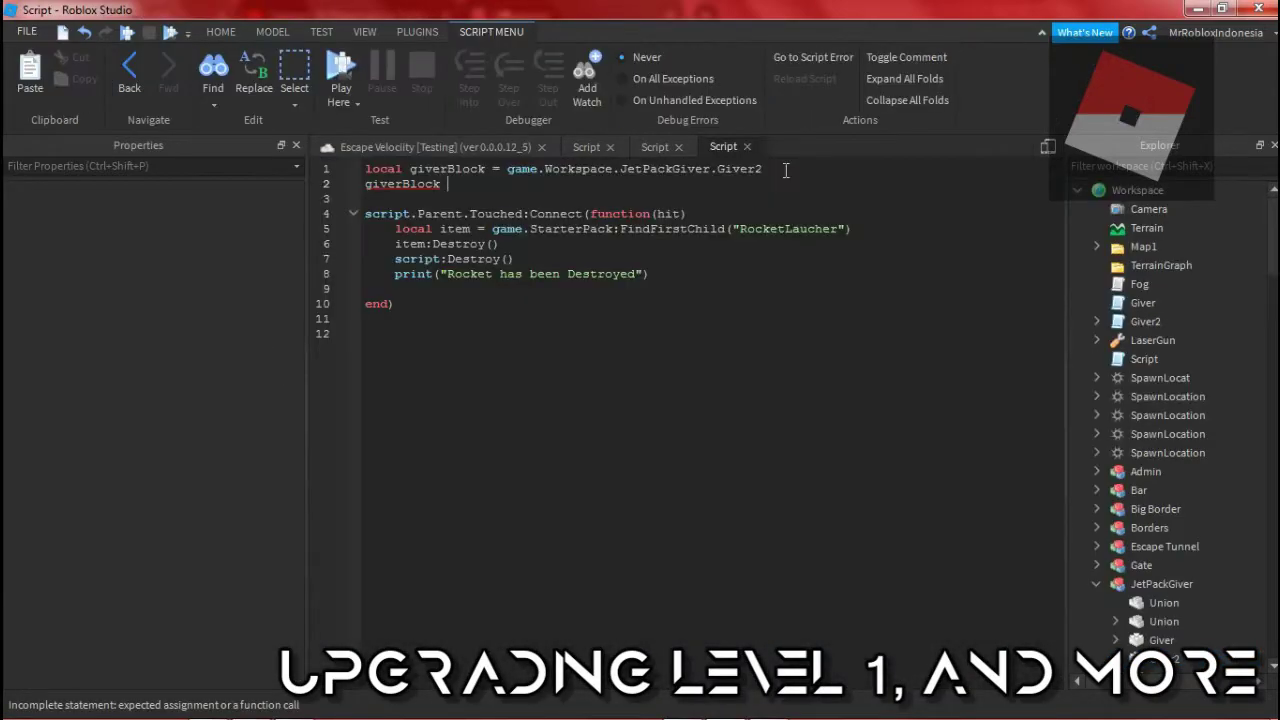
Step: Set giverBlock.Transparency = 1 and giverBlock.CanCollide = true at the top of the RocketLaucher removal script
{"action": "type", "text": ".Transparency = 1"}
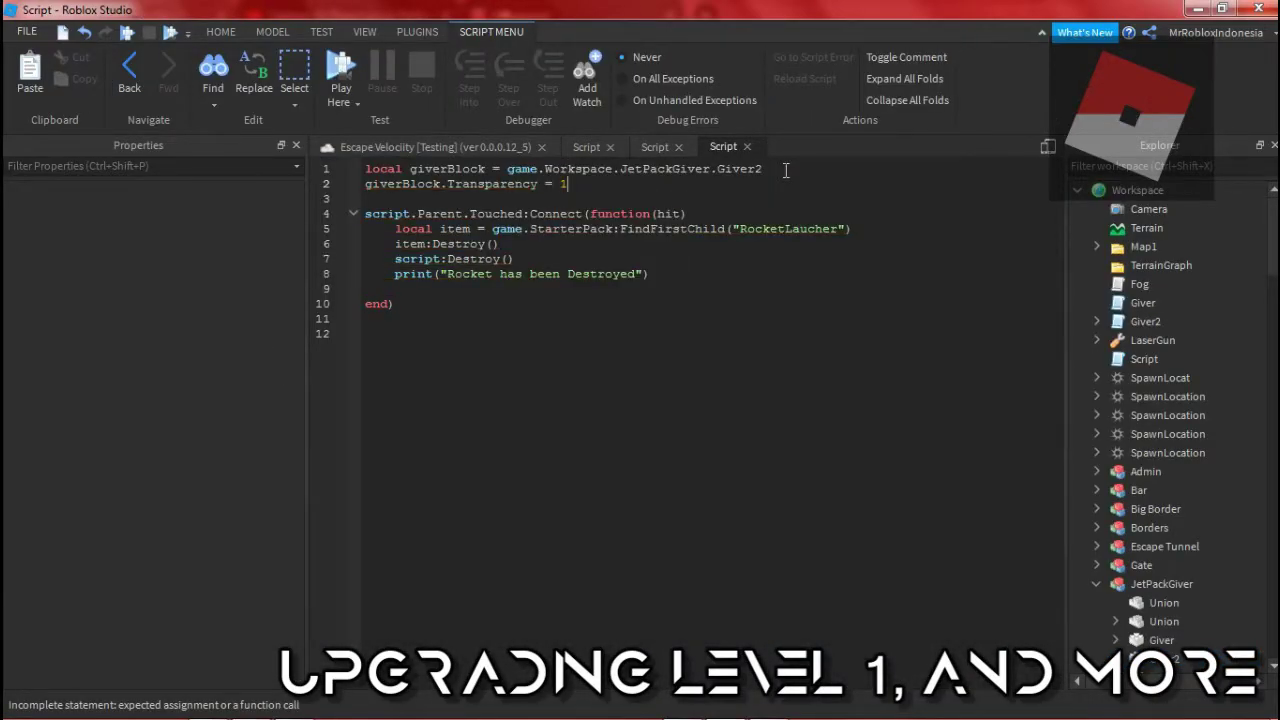
{"action": "key", "text": "Return"}
{"action": "type", "text": "game"}
{"action": "type", "text": ".CanCollide"}
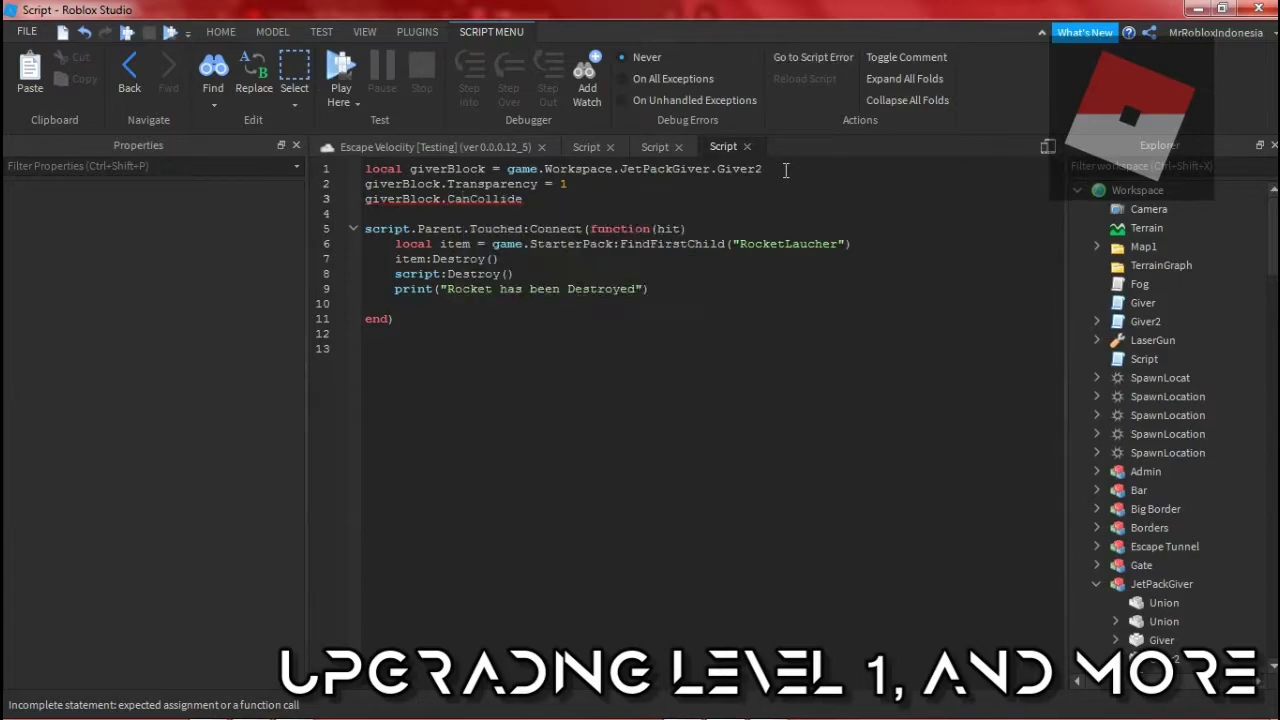
{"action": "type", "text": "true"}
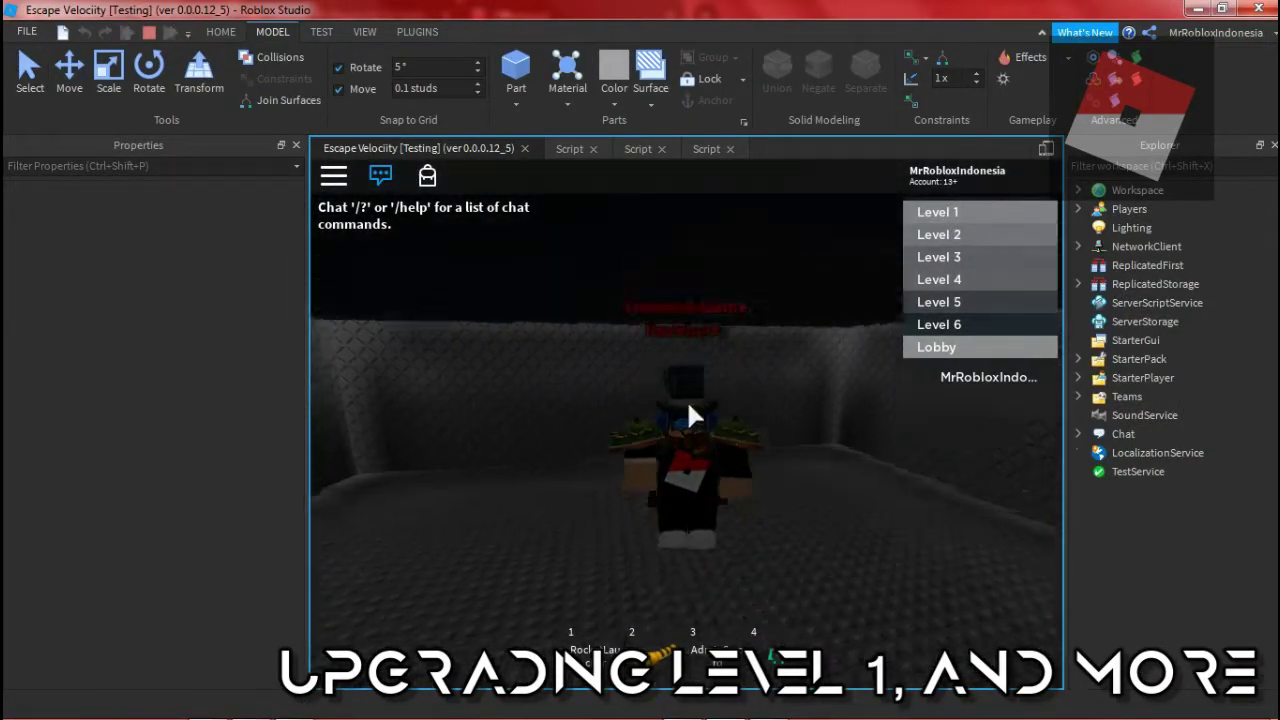
Step: Stop the playtest and move JetPackGiver's Giver2 cylinder to -1158.935, 214.115, 75.76 in the boss level
{"action": "left_click", "coordinate": [150, 34]}
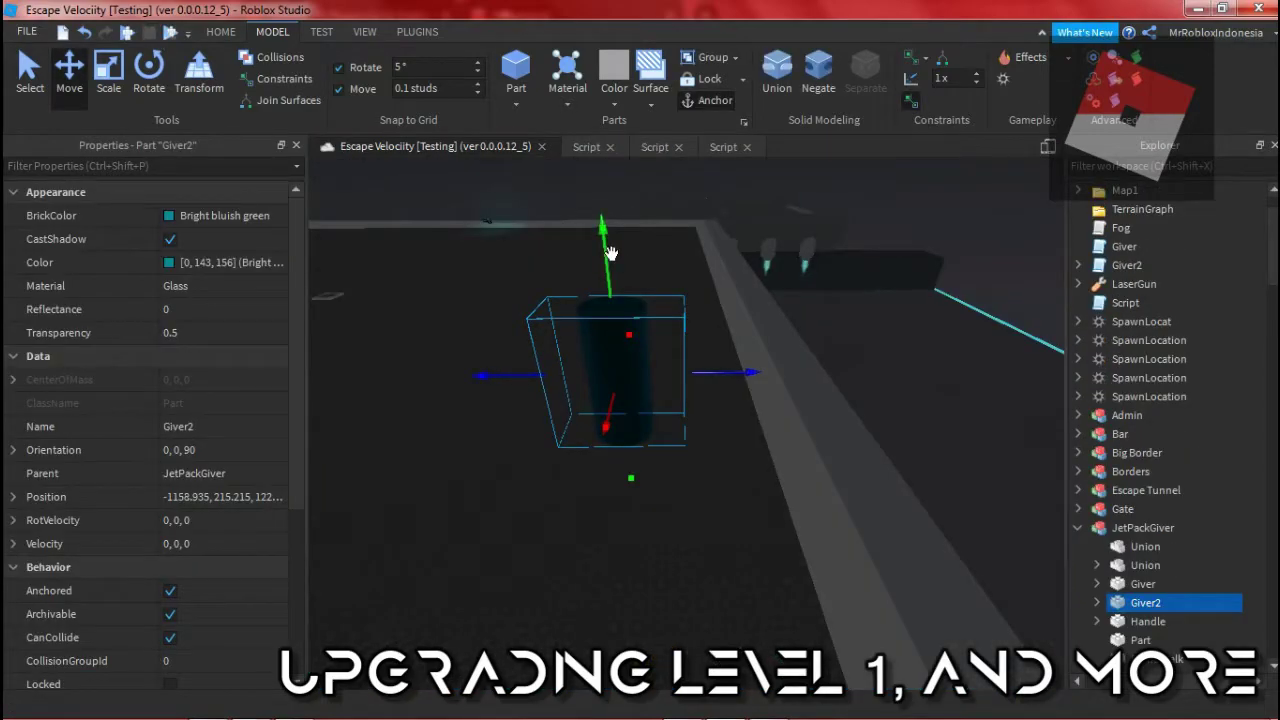
{"action": "right_click_drag", "start_coordinate": [760, 470], "coordinate": [774, 286]}
{"action": "left_click", "coordinate": [774, 286]}
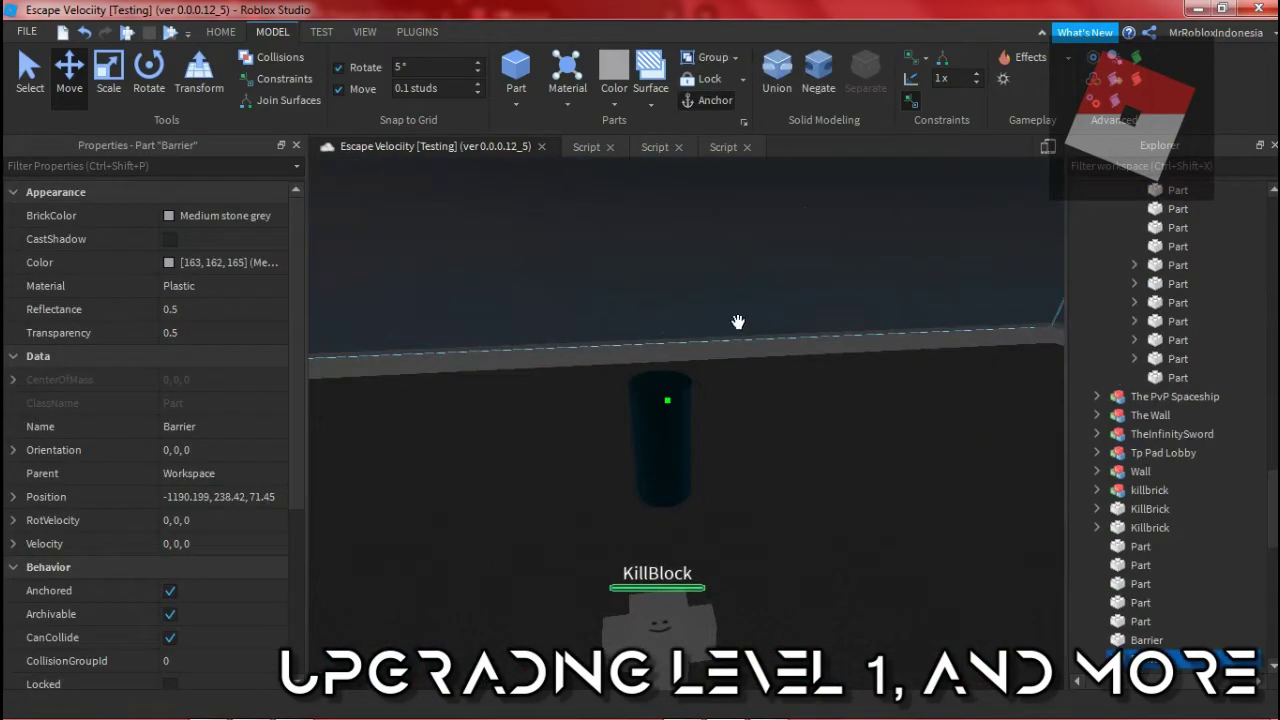
{"action": "left_click", "coordinate": [760, 428]}
{"action": "key", "text": "f"}
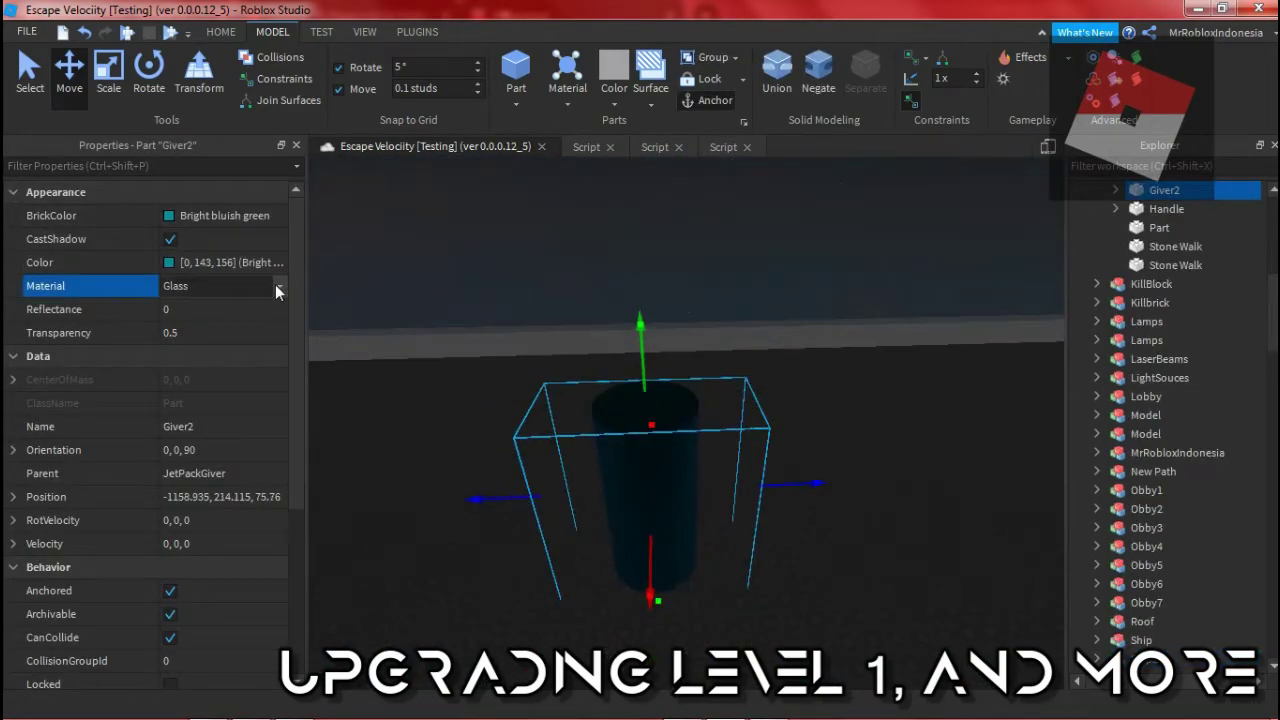
Step: Duplicate the Giver2 cylinder inside JetPackGiver and name the copy Cileinder
{"action": "left_click", "coordinate": [279, 290]}
{"action": "right_click_drag", "start_coordinate": [800, 340], "coordinate": [797, 266]}
{"action": "left_click", "coordinate": [697, 349]}
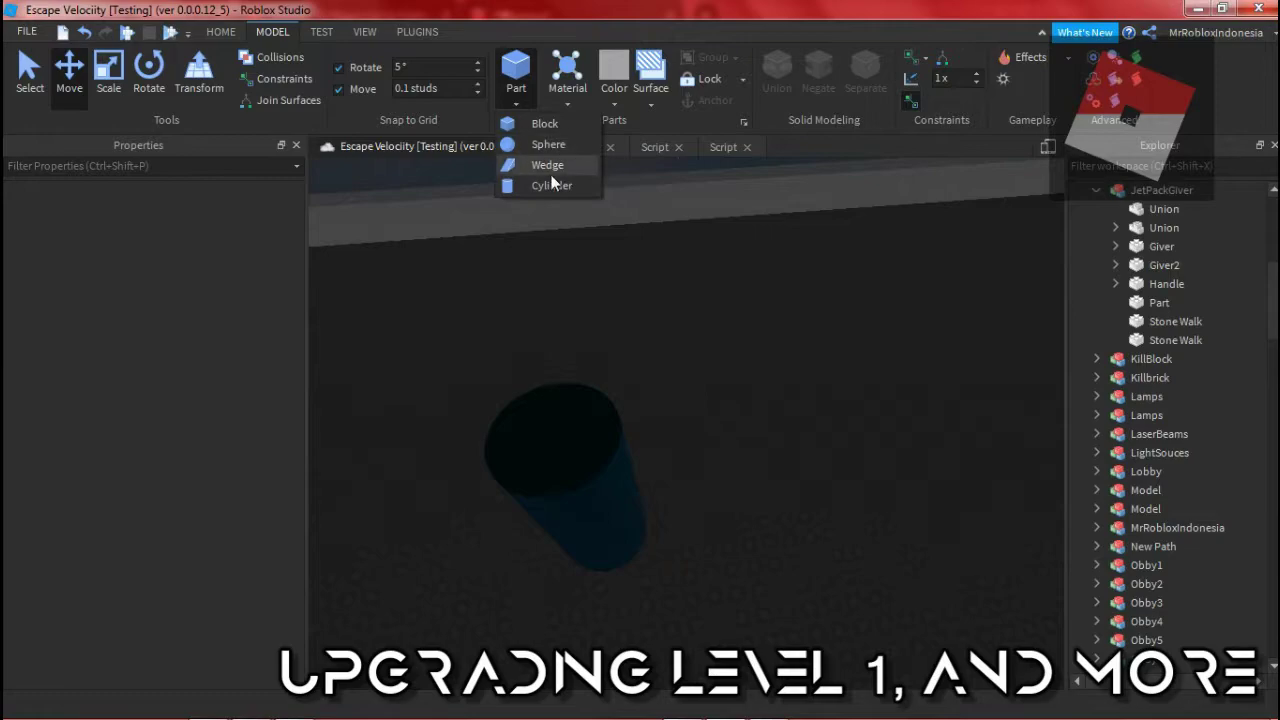
{"action": "left_click", "coordinate": [551, 185]}
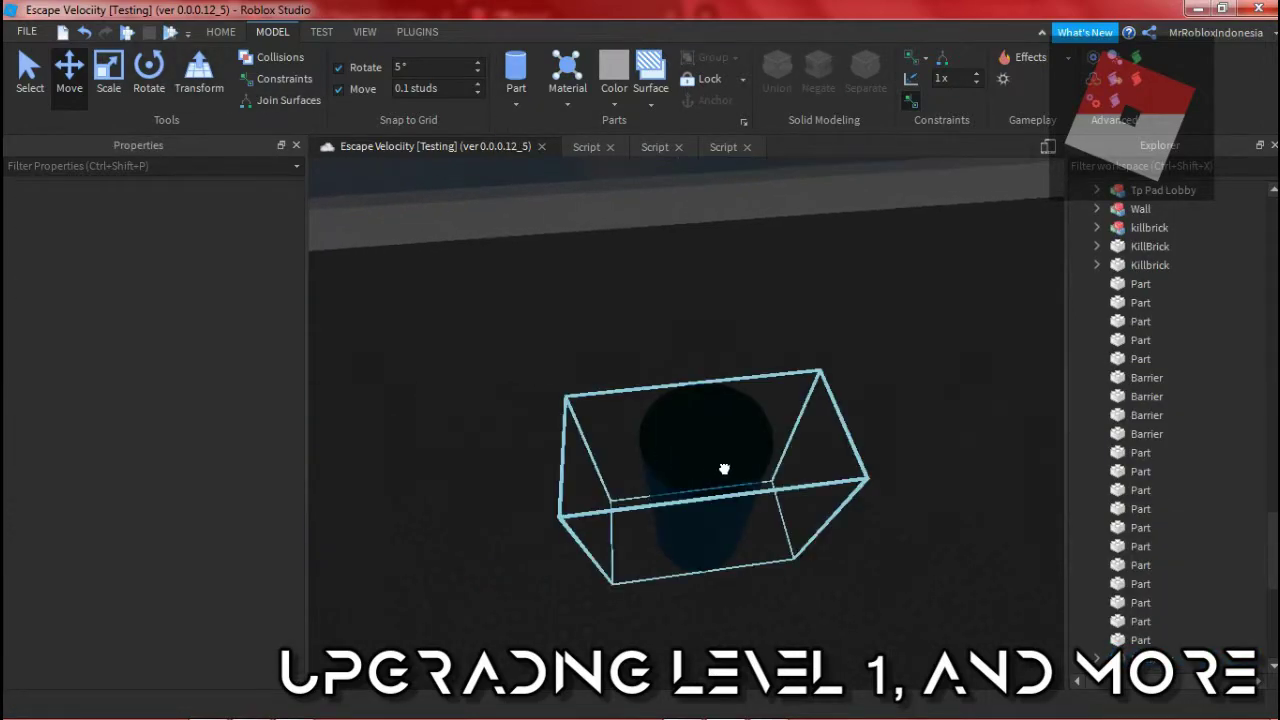
{"action": "left_click", "coordinate": [726, 466]}
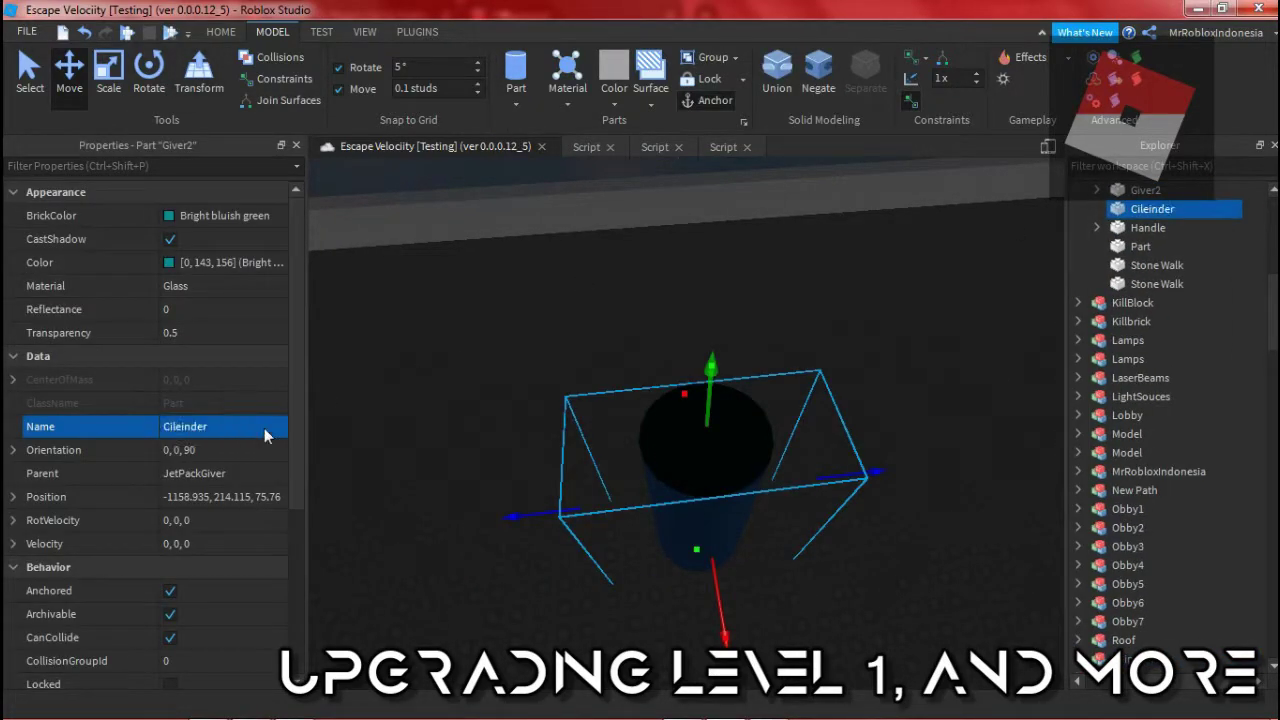
Step: Give the Cileinder part a glowing material and a bright cyan color
{"action": "left_click_drag", "start_coordinate": [244, 331], "coordinate": [222, 332]}
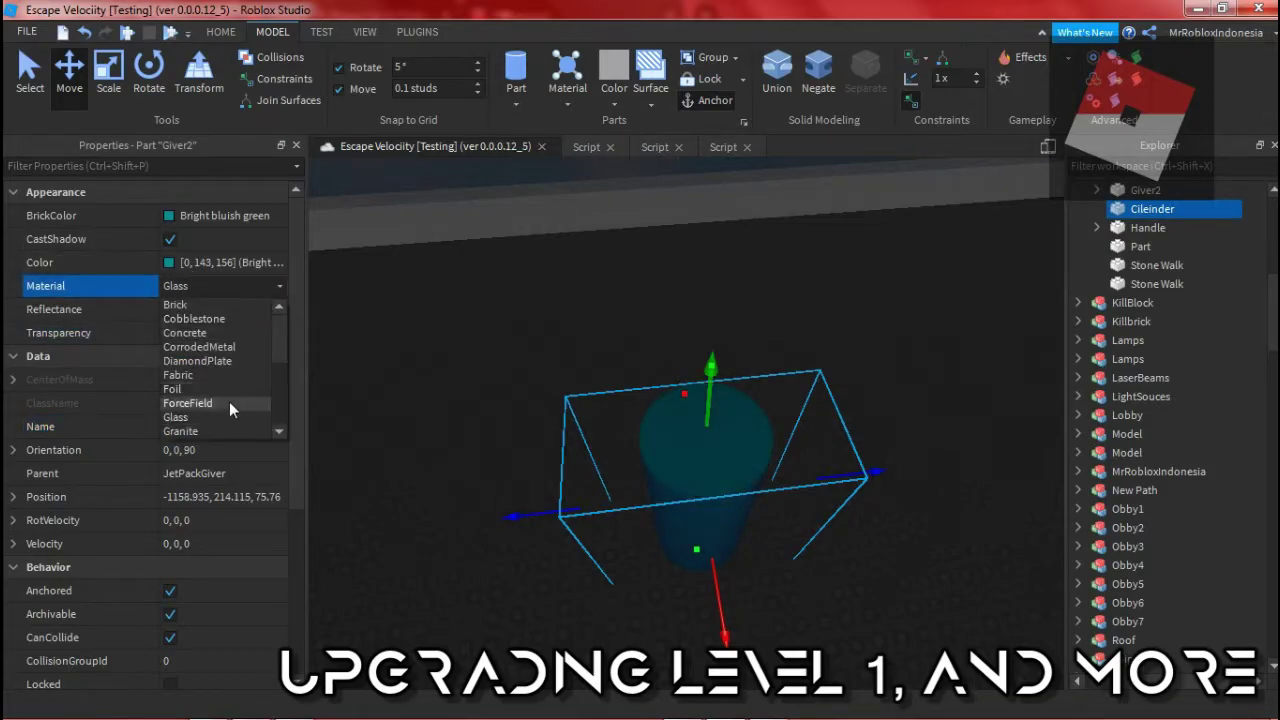
{"action": "left_click", "coordinate": [176, 389]}
{"action": "left_click", "coordinate": [224, 215]}
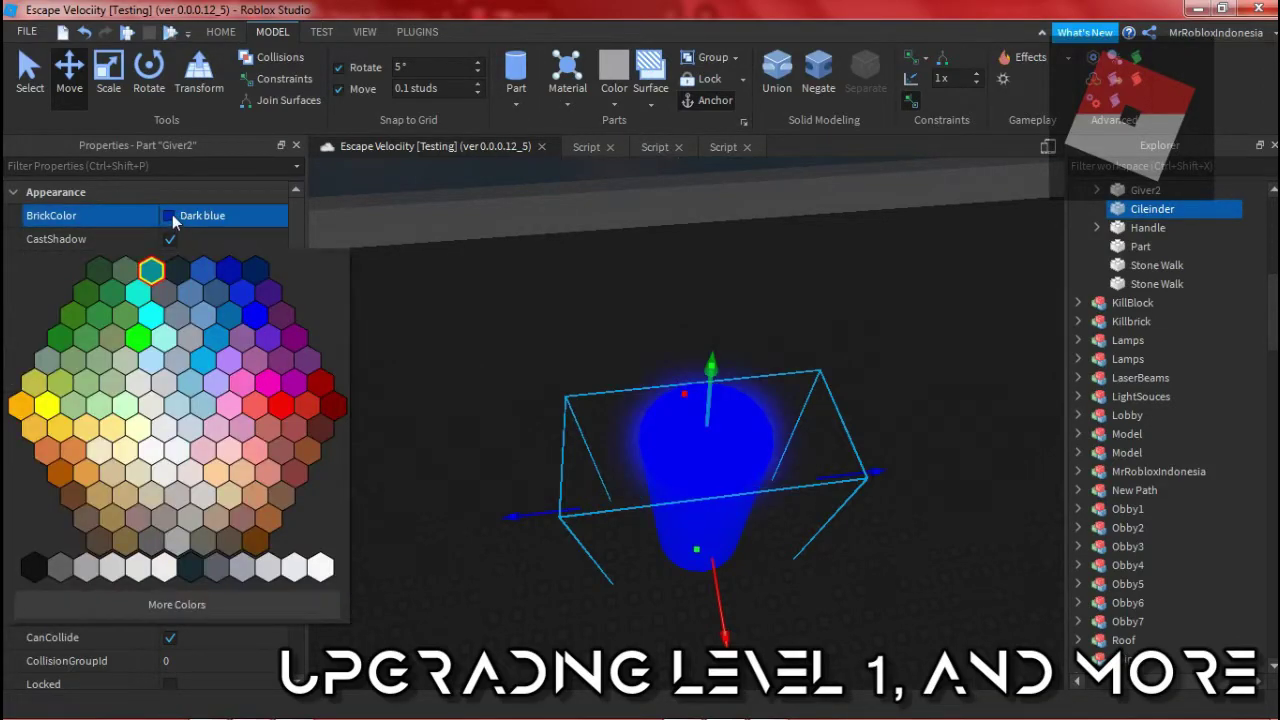
{"action": "left_click", "coordinate": [280, 262]}
Step: Scale Cileinder into a slim upright rod beside Giver2, and switch to the YouTube video in the browser
{"action": "left_click", "coordinate": [771, 534]}
{"action": "key", "text": "ctrl+3"}
{"action": "left_click_drag", "start_coordinate": [703, 391], "coordinate": [514, 194]}
{"action": "left_click", "coordinate": [646, 374]}
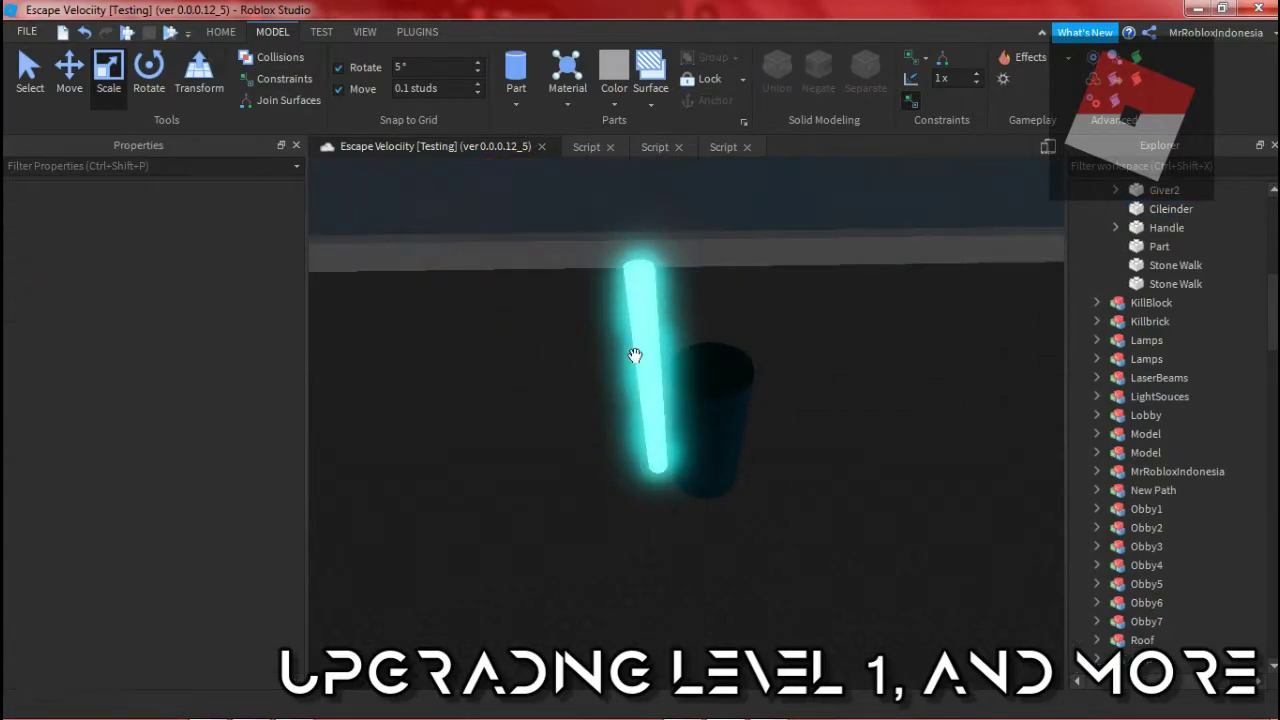
{"action": "key", "text": "alt+Tab"}
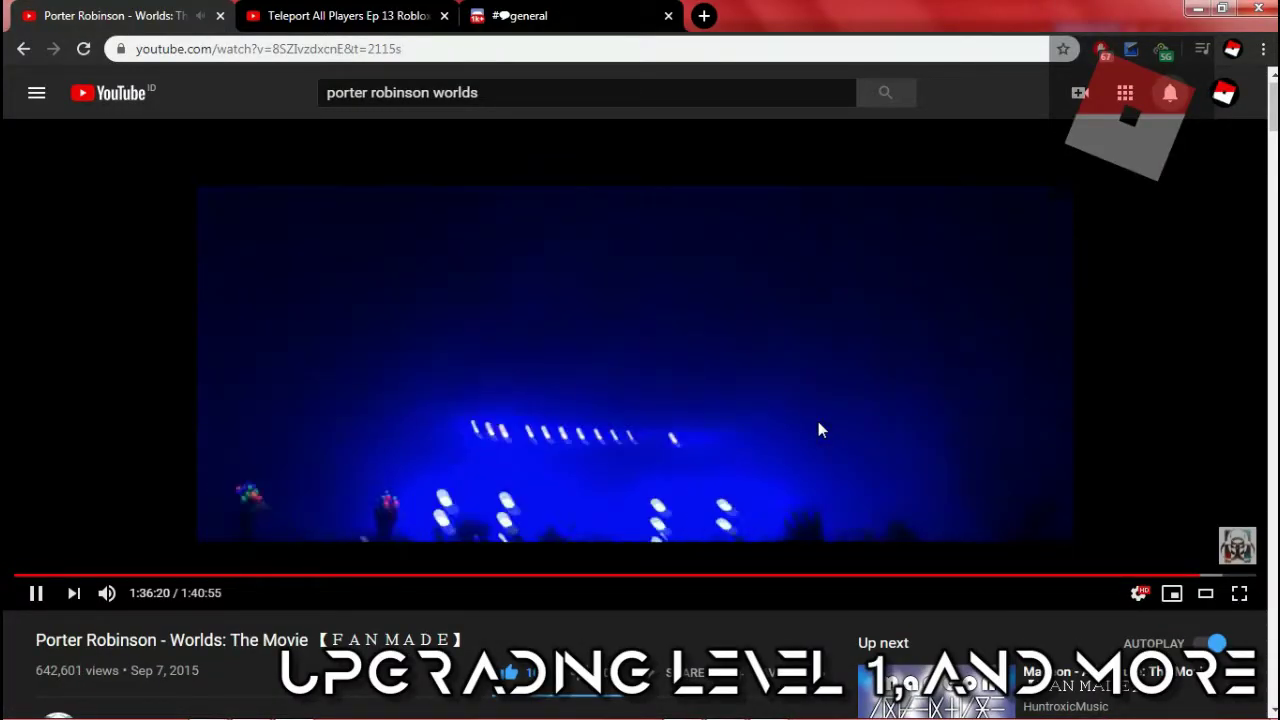